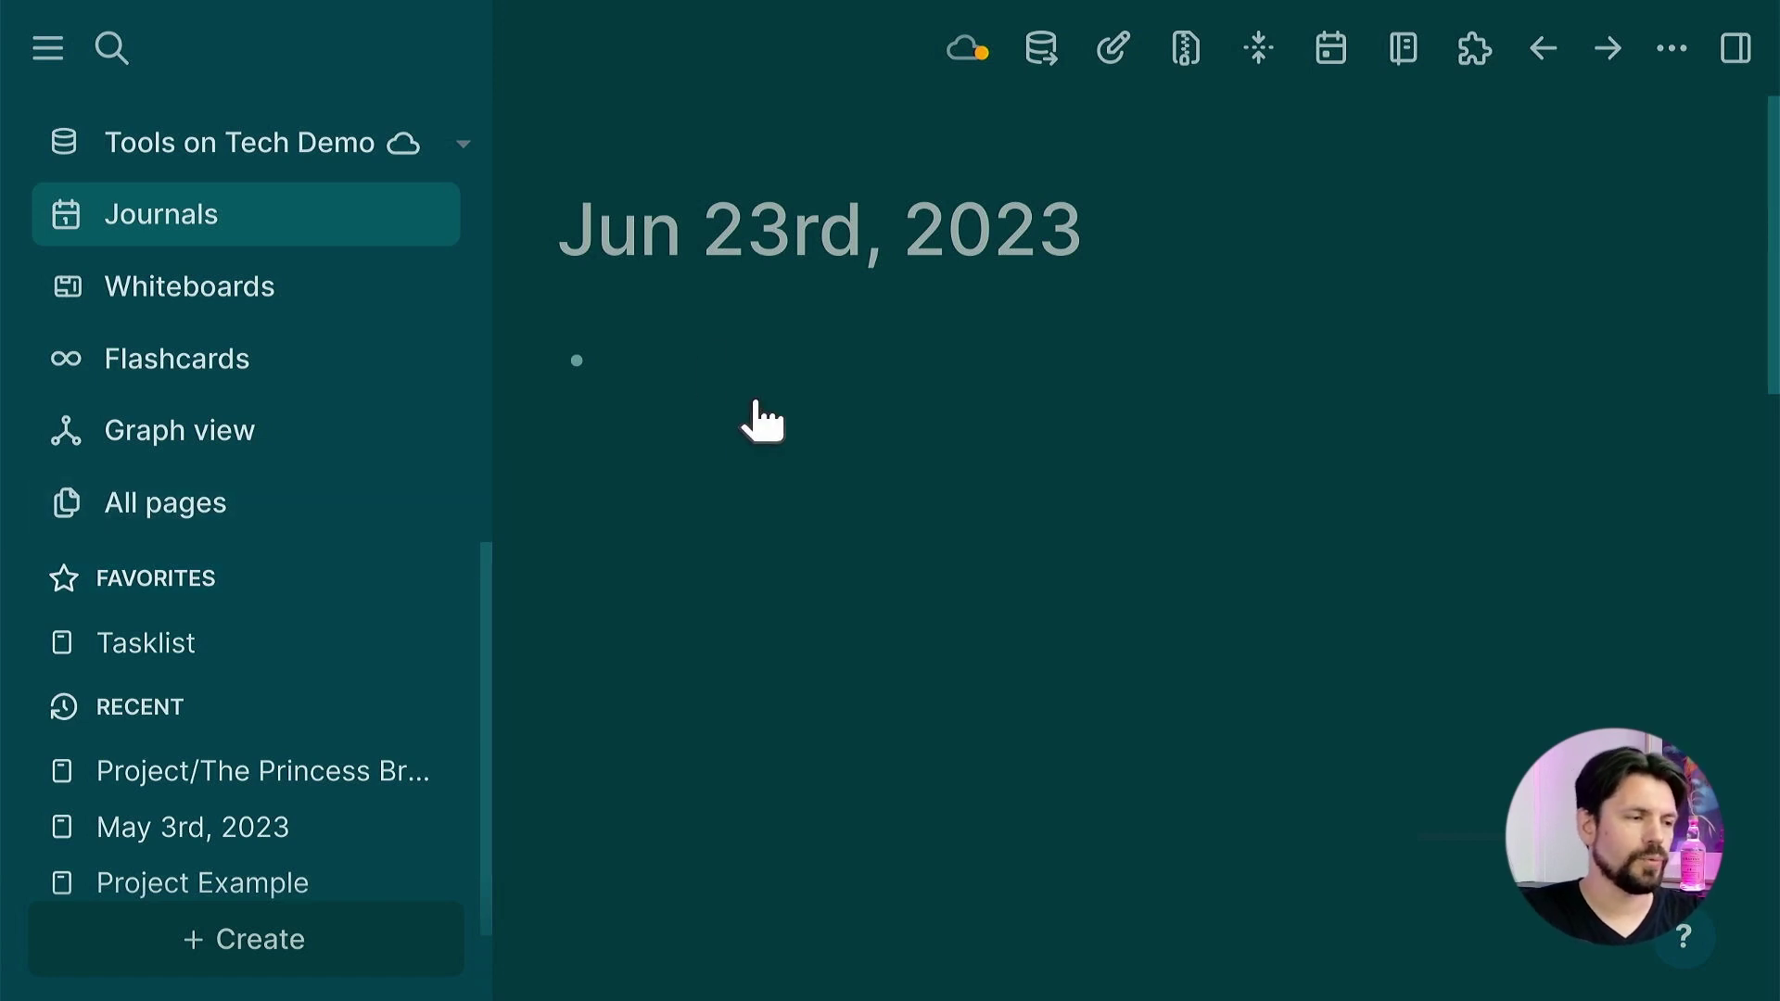
- From the journal, use search to create a new page named 'Demo Project'
click(700, 369)
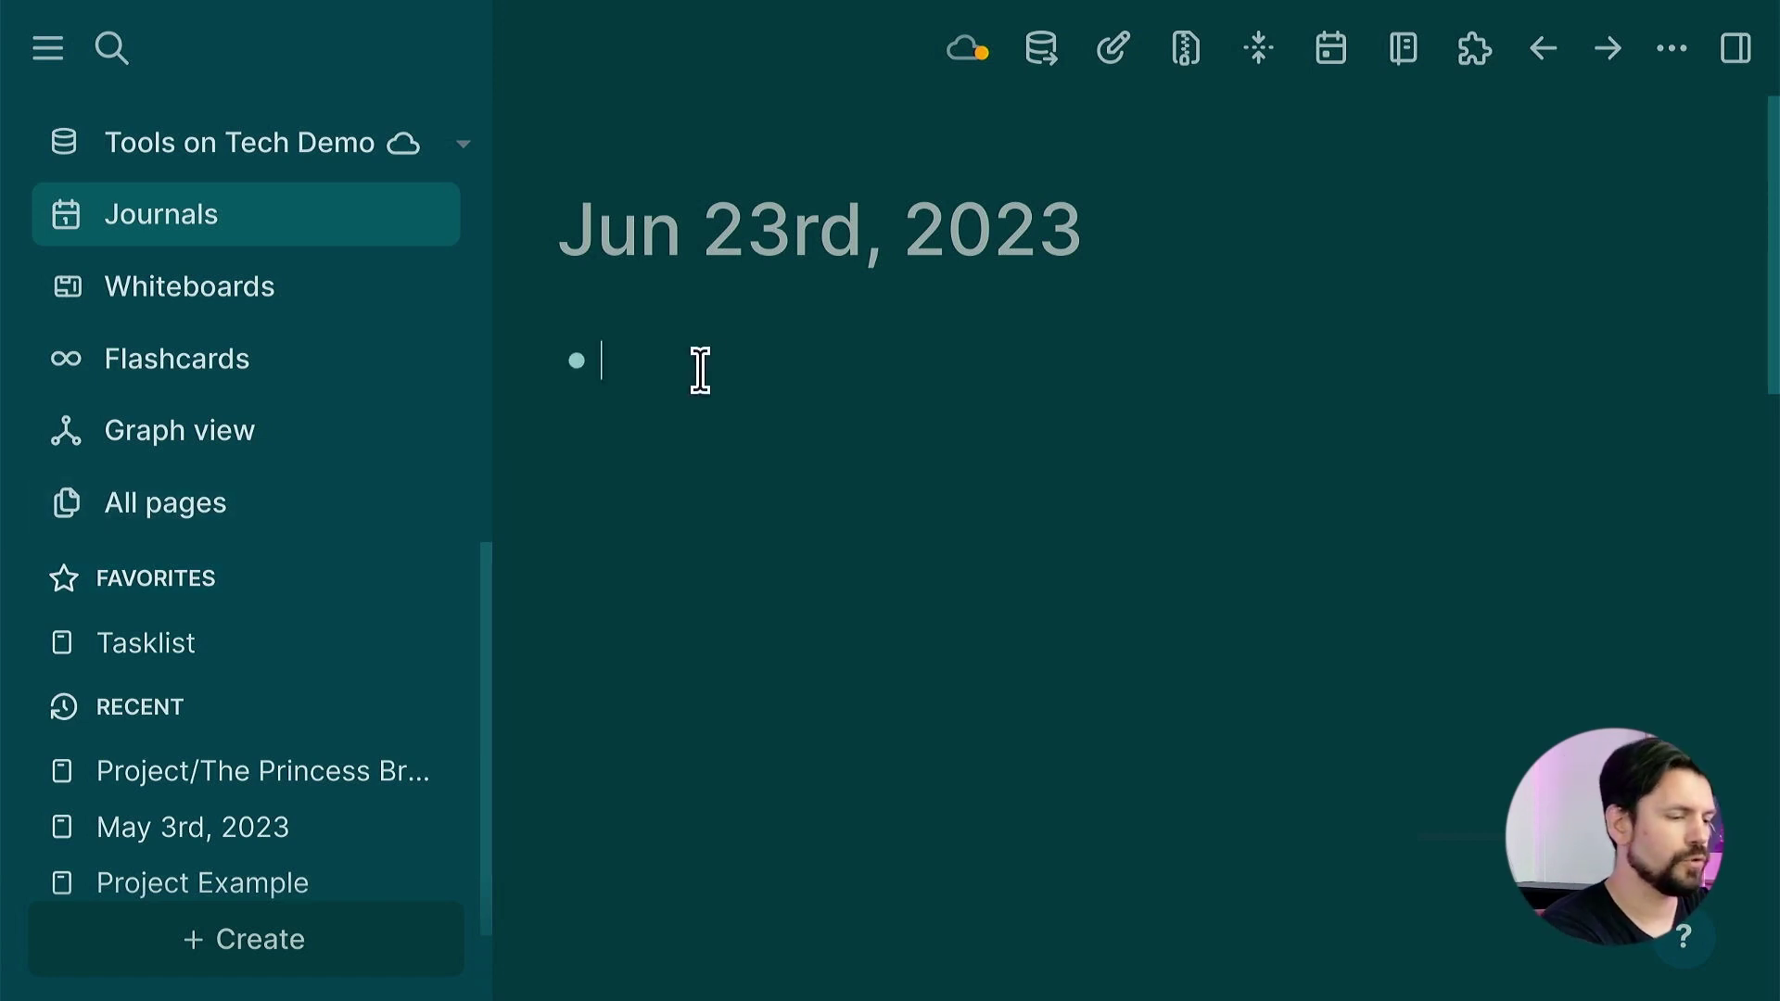
key(super+k)
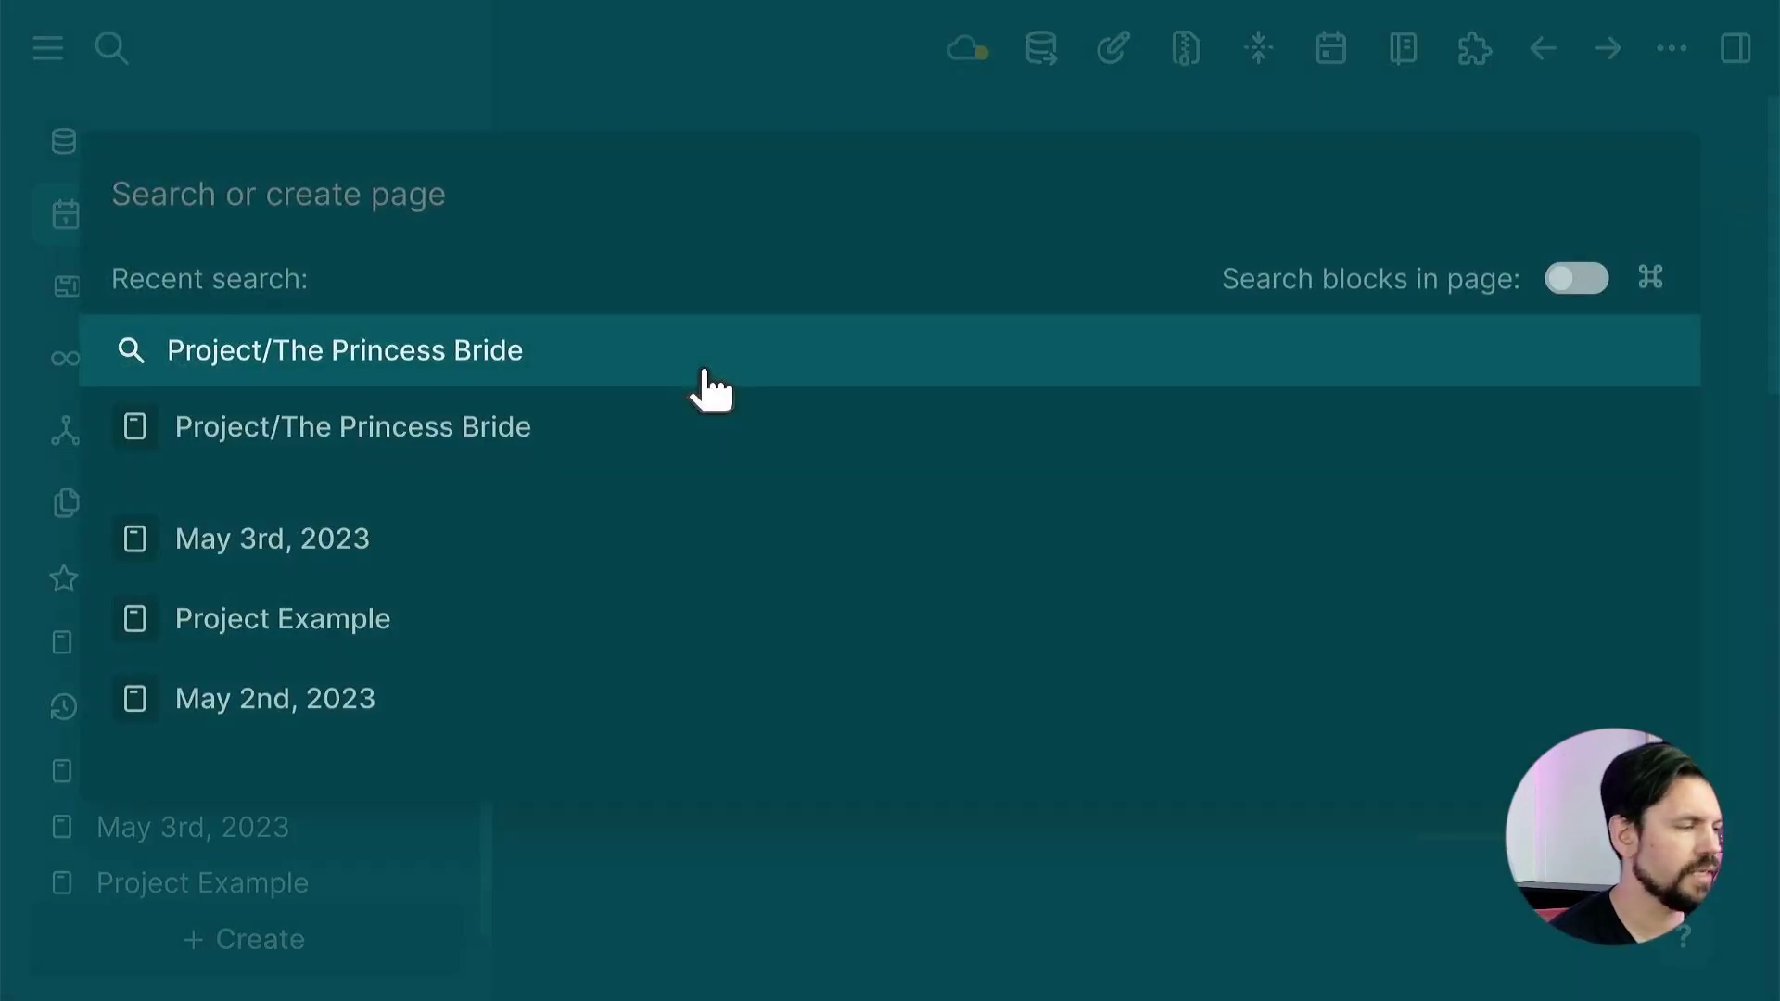
text(Demo Project)
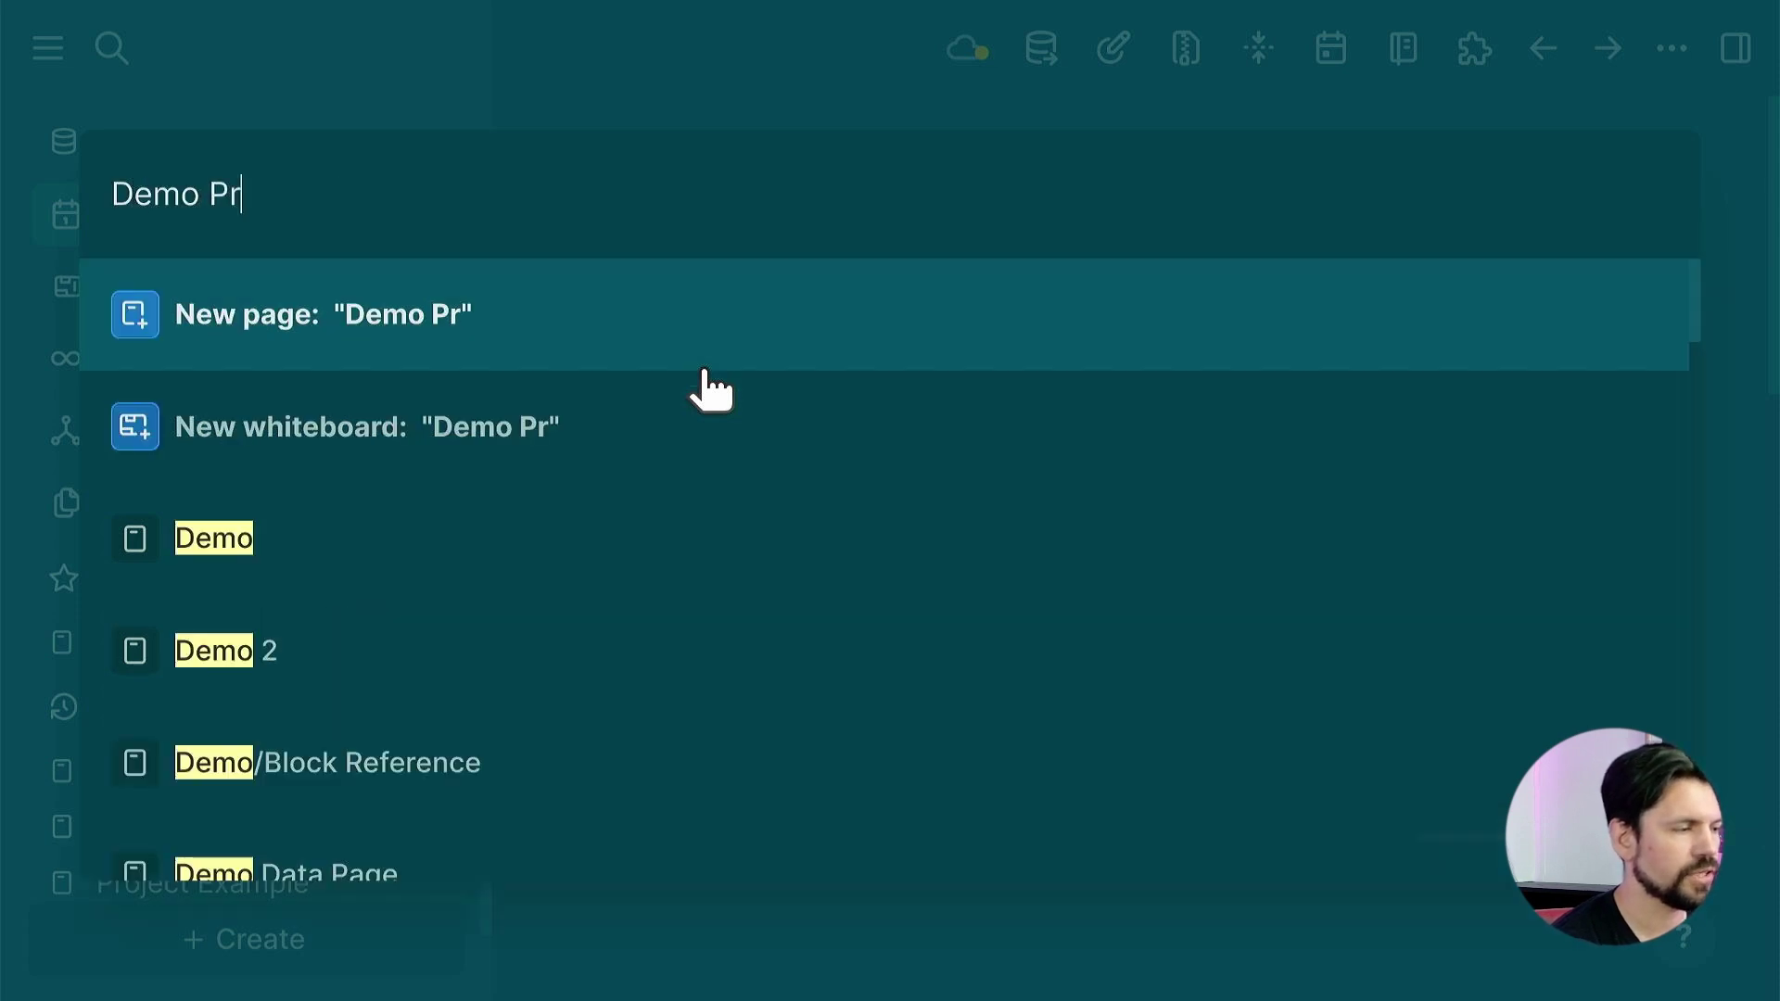
click(544, 341)
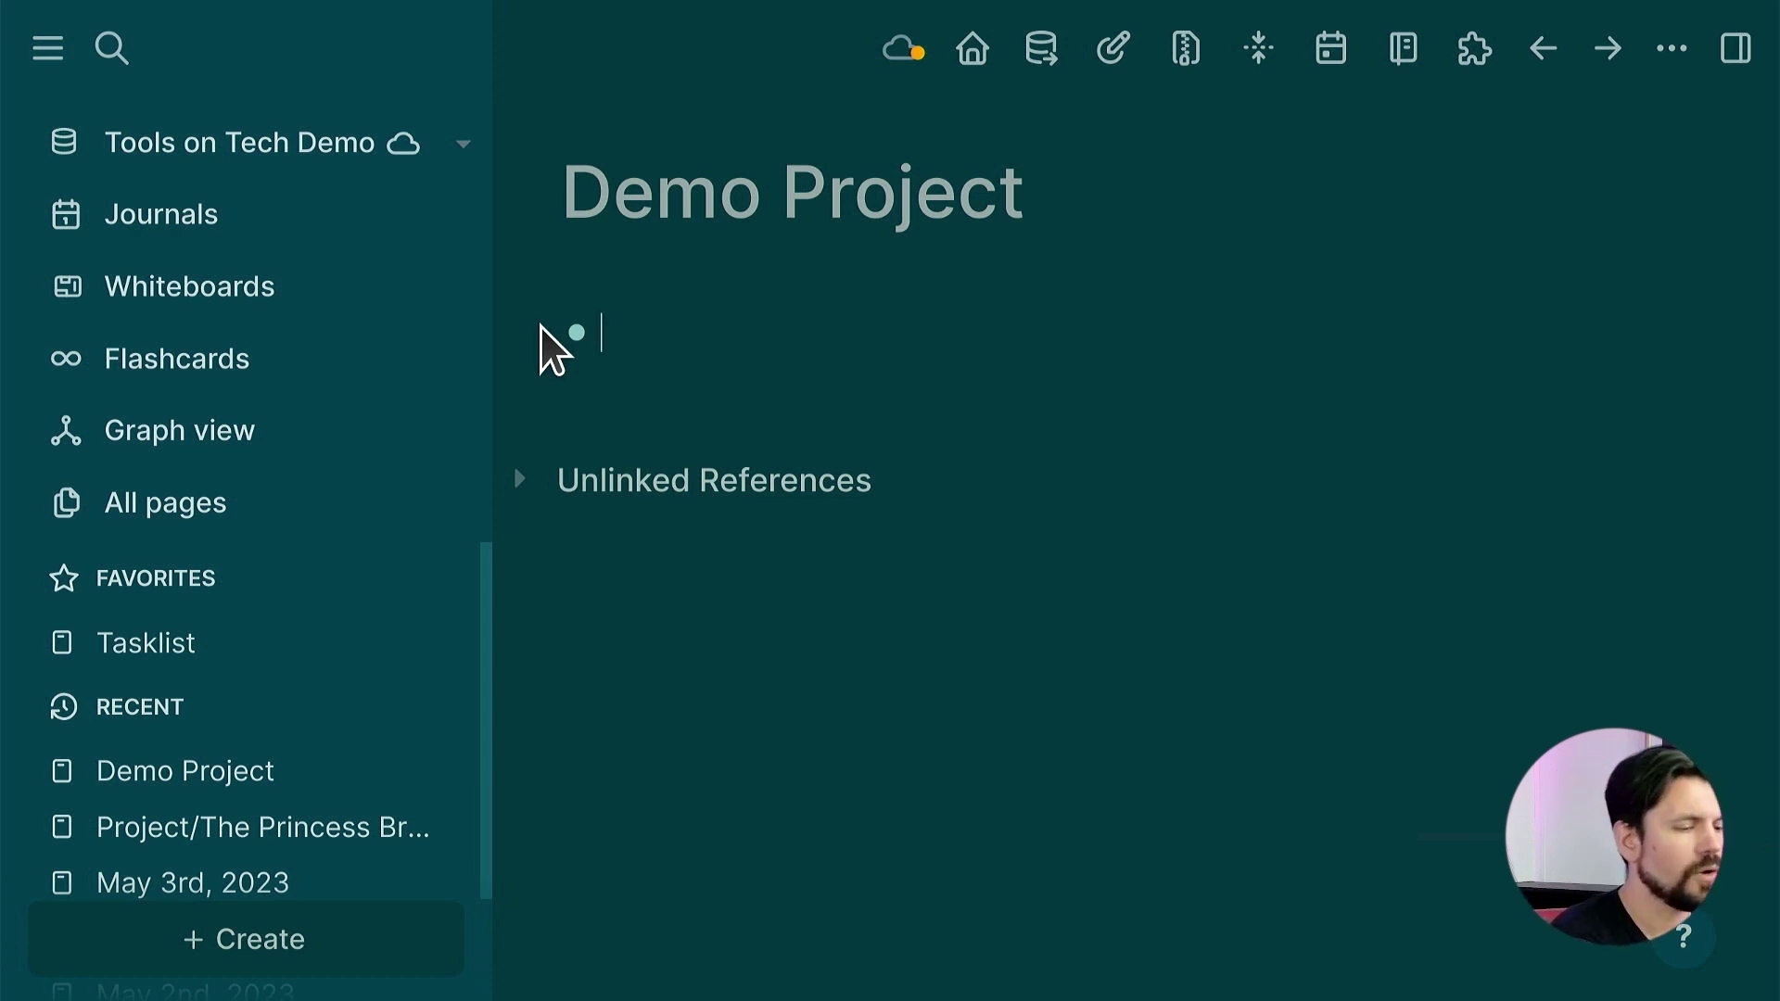
- Give Demo Project the properties type:: project and state:: DOING
text(type:: project)
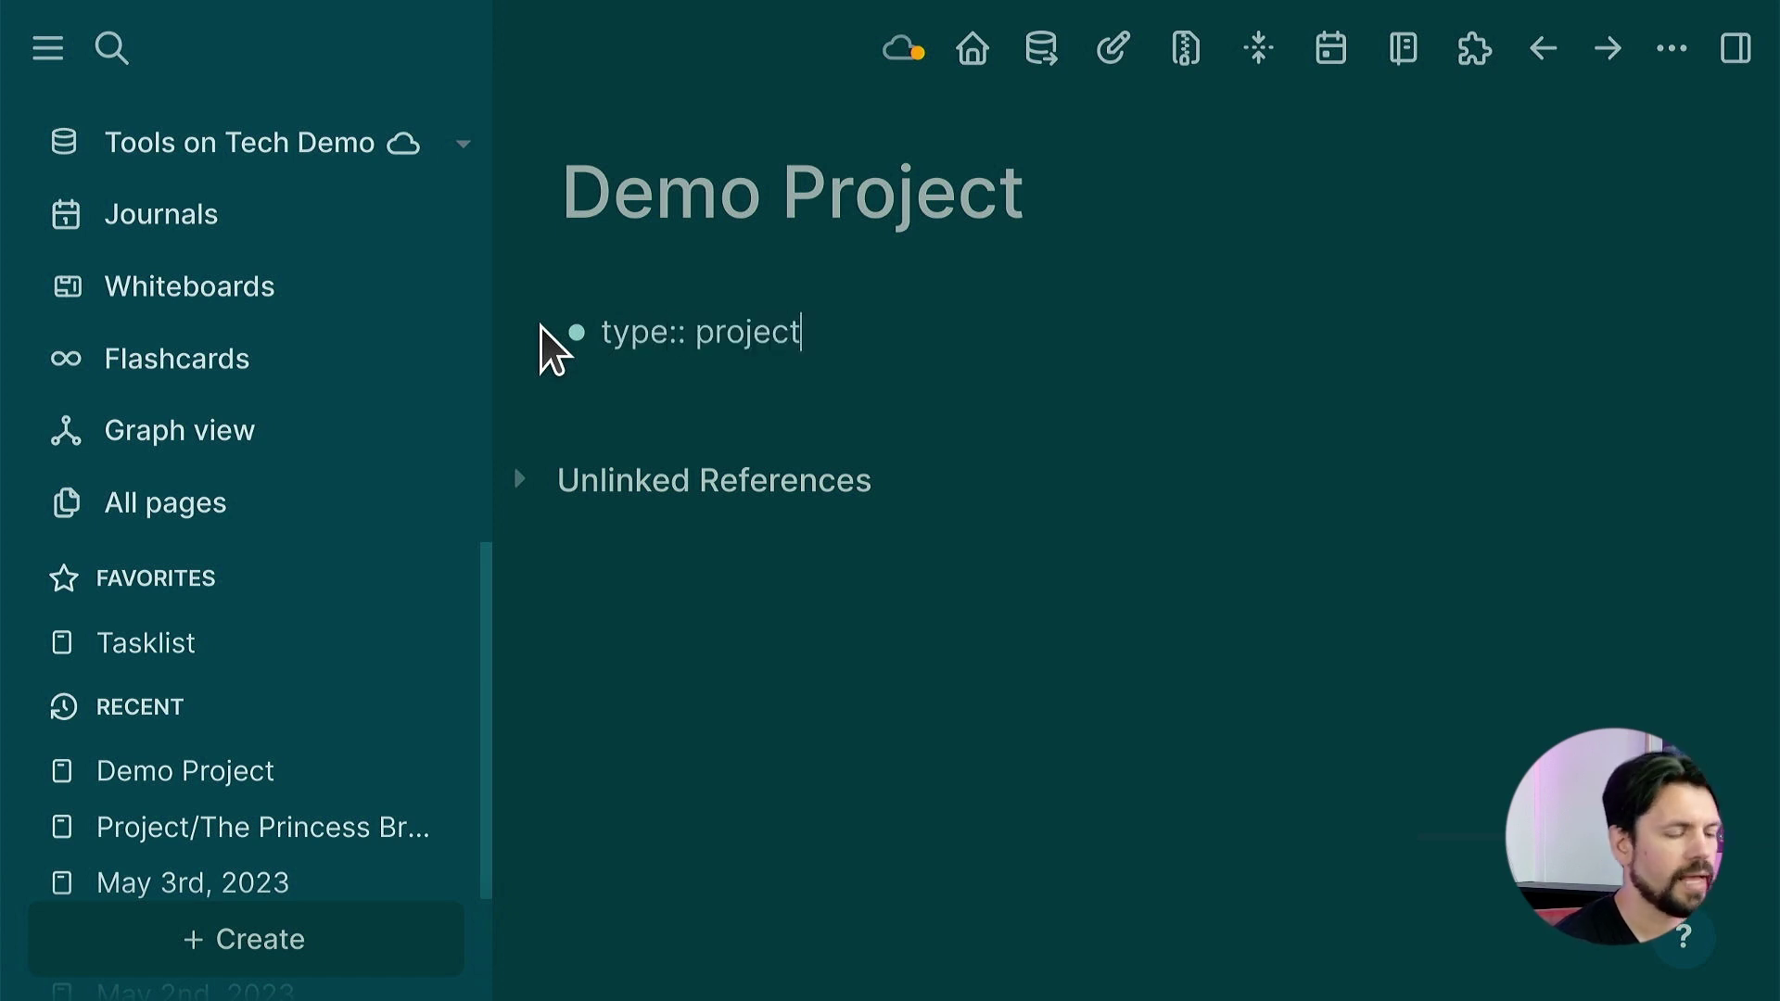
key(Return)
text(state:: )
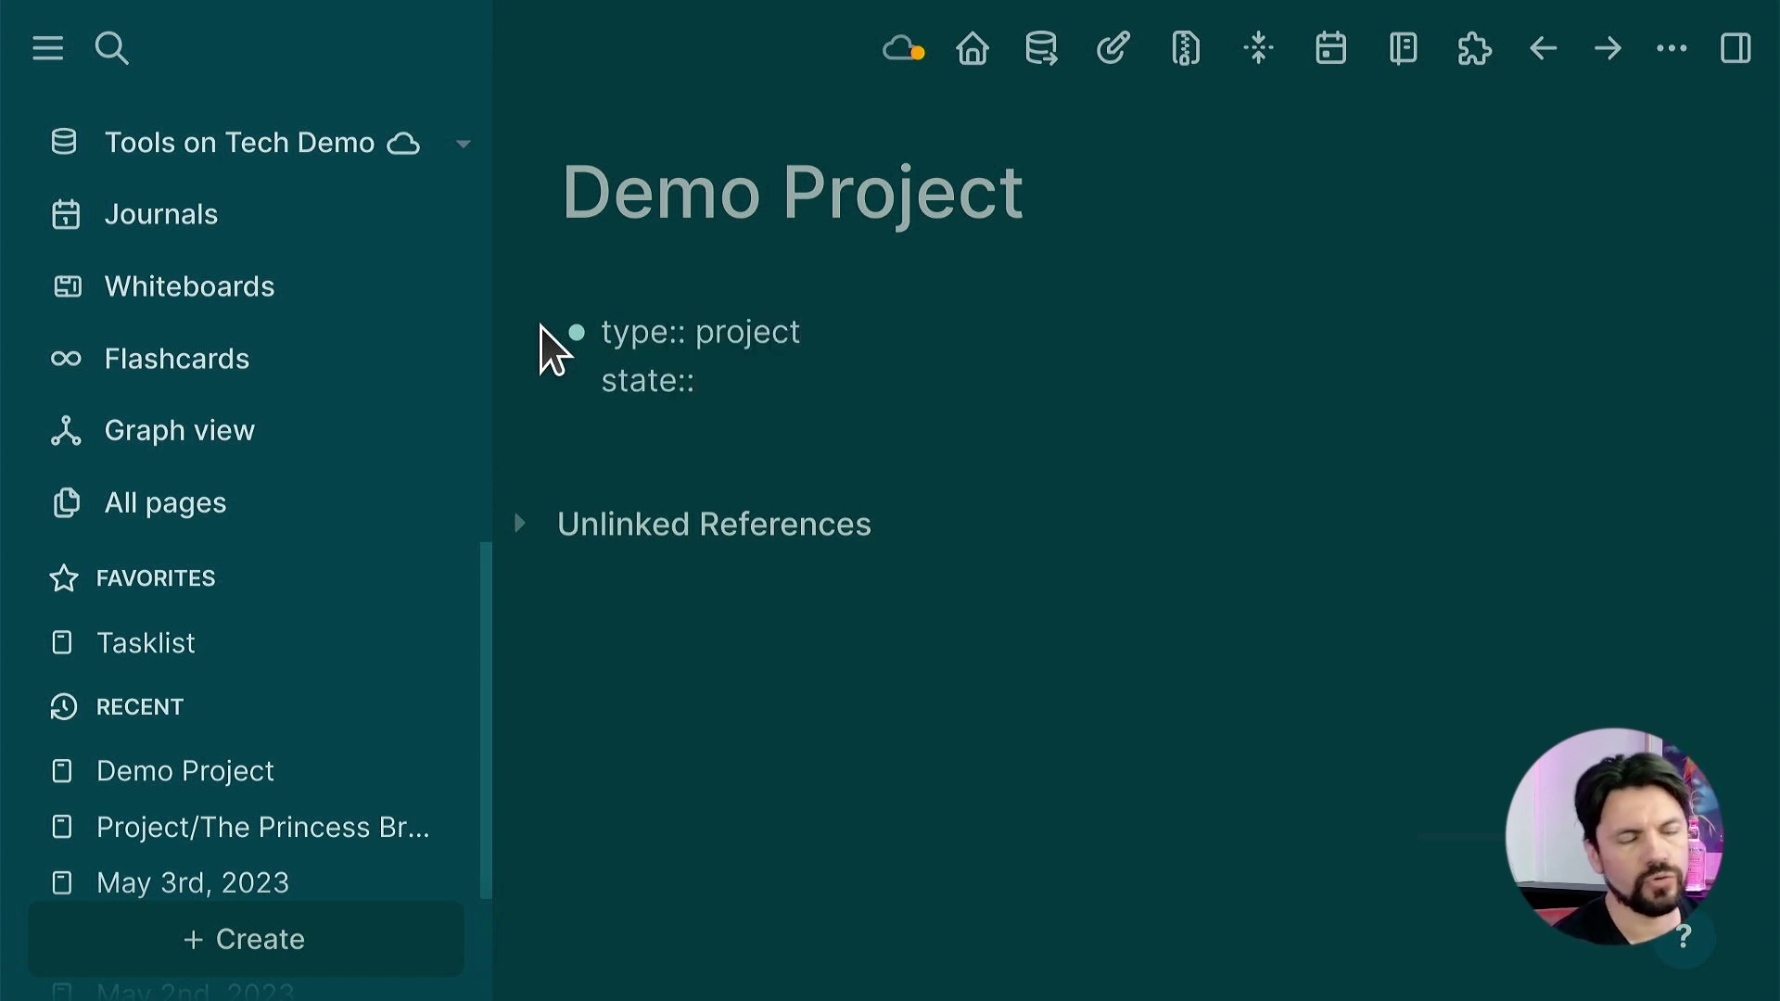
text(DOING)
key(Return)
key(Return)
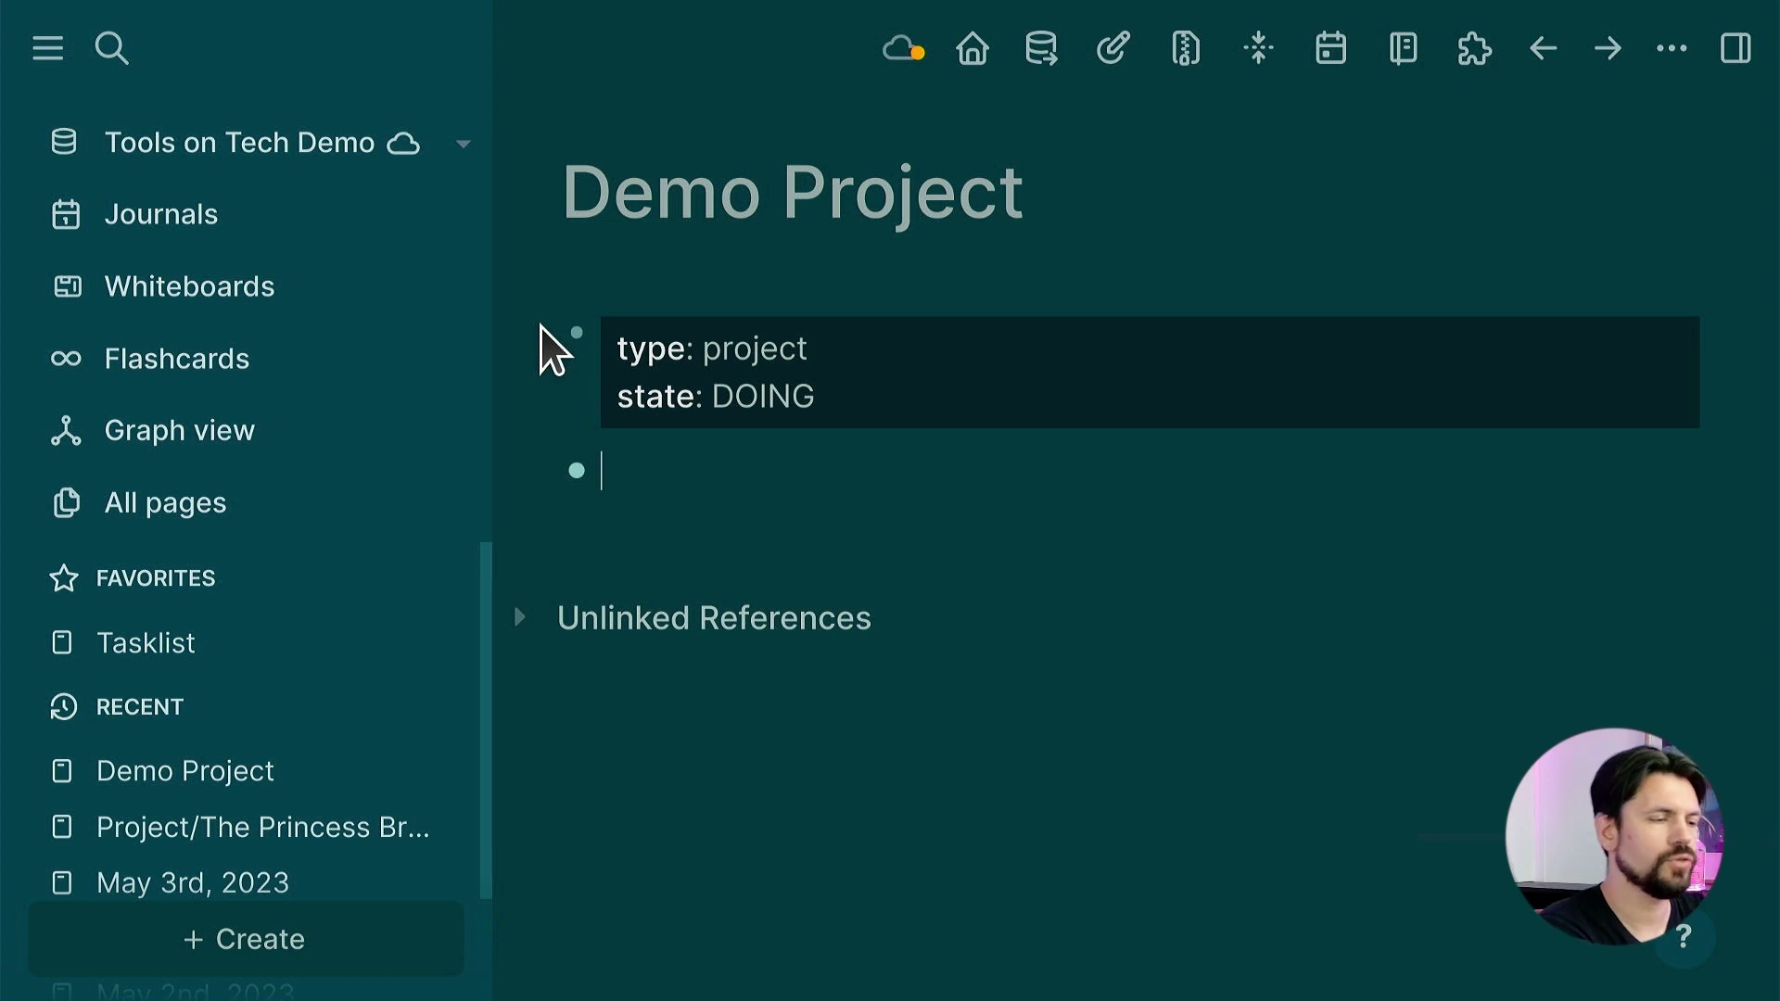
- Add and undo a TODO marker on the new block, then jump to today's journal with g j
key(ctrl+Return)
key(ctrl+z)
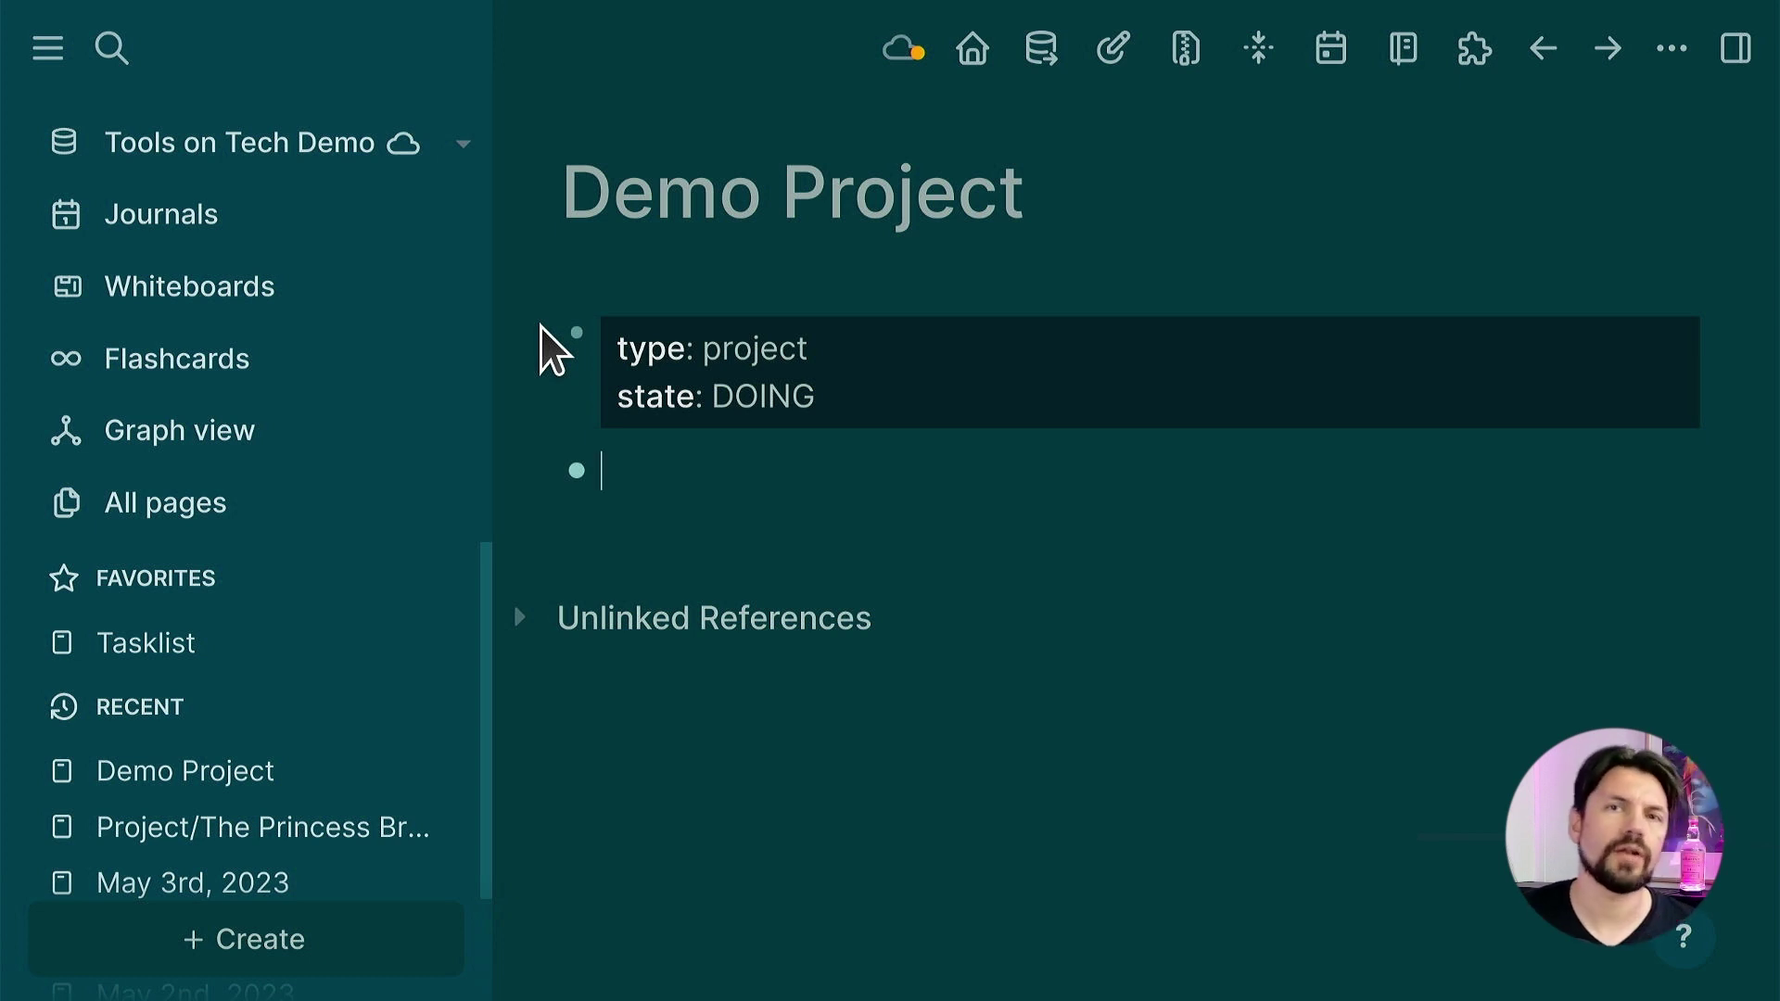
key(g)
key(j)
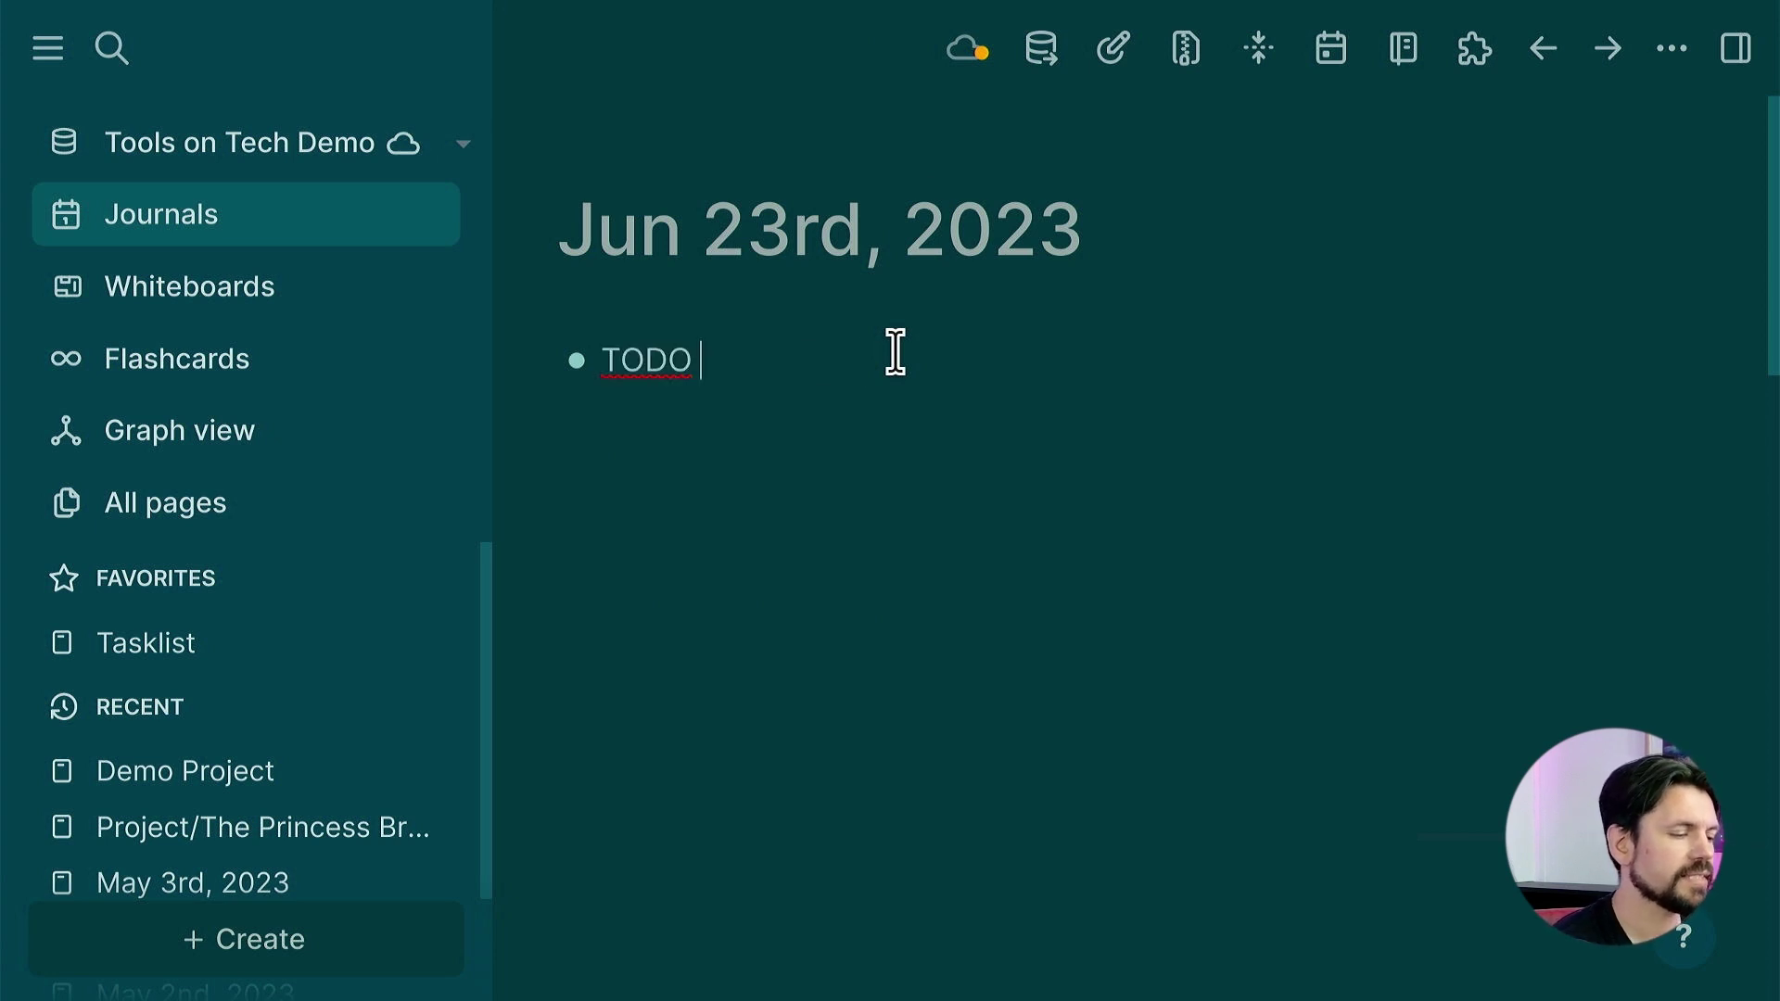
- Write the journal task 'TODO Make a plan [[Demo Project]]' and follow its link to Demo Project
text(Make a plan [[demo)
key(Return)
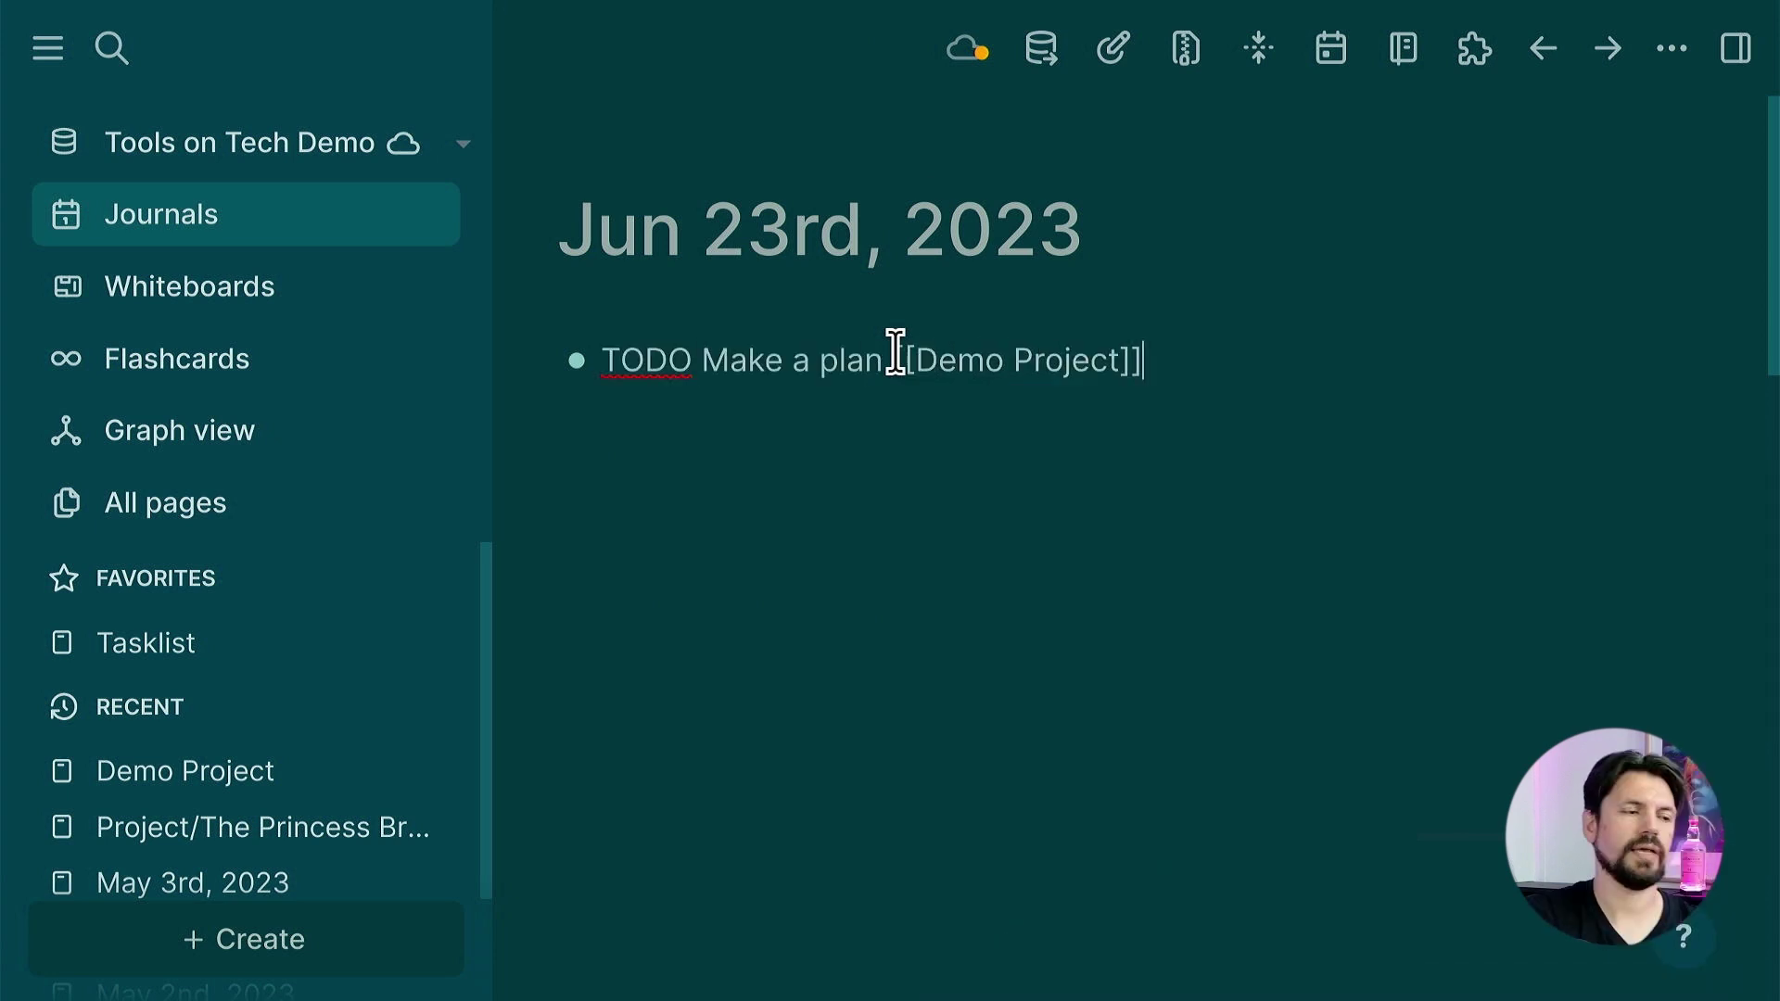
key(Return)
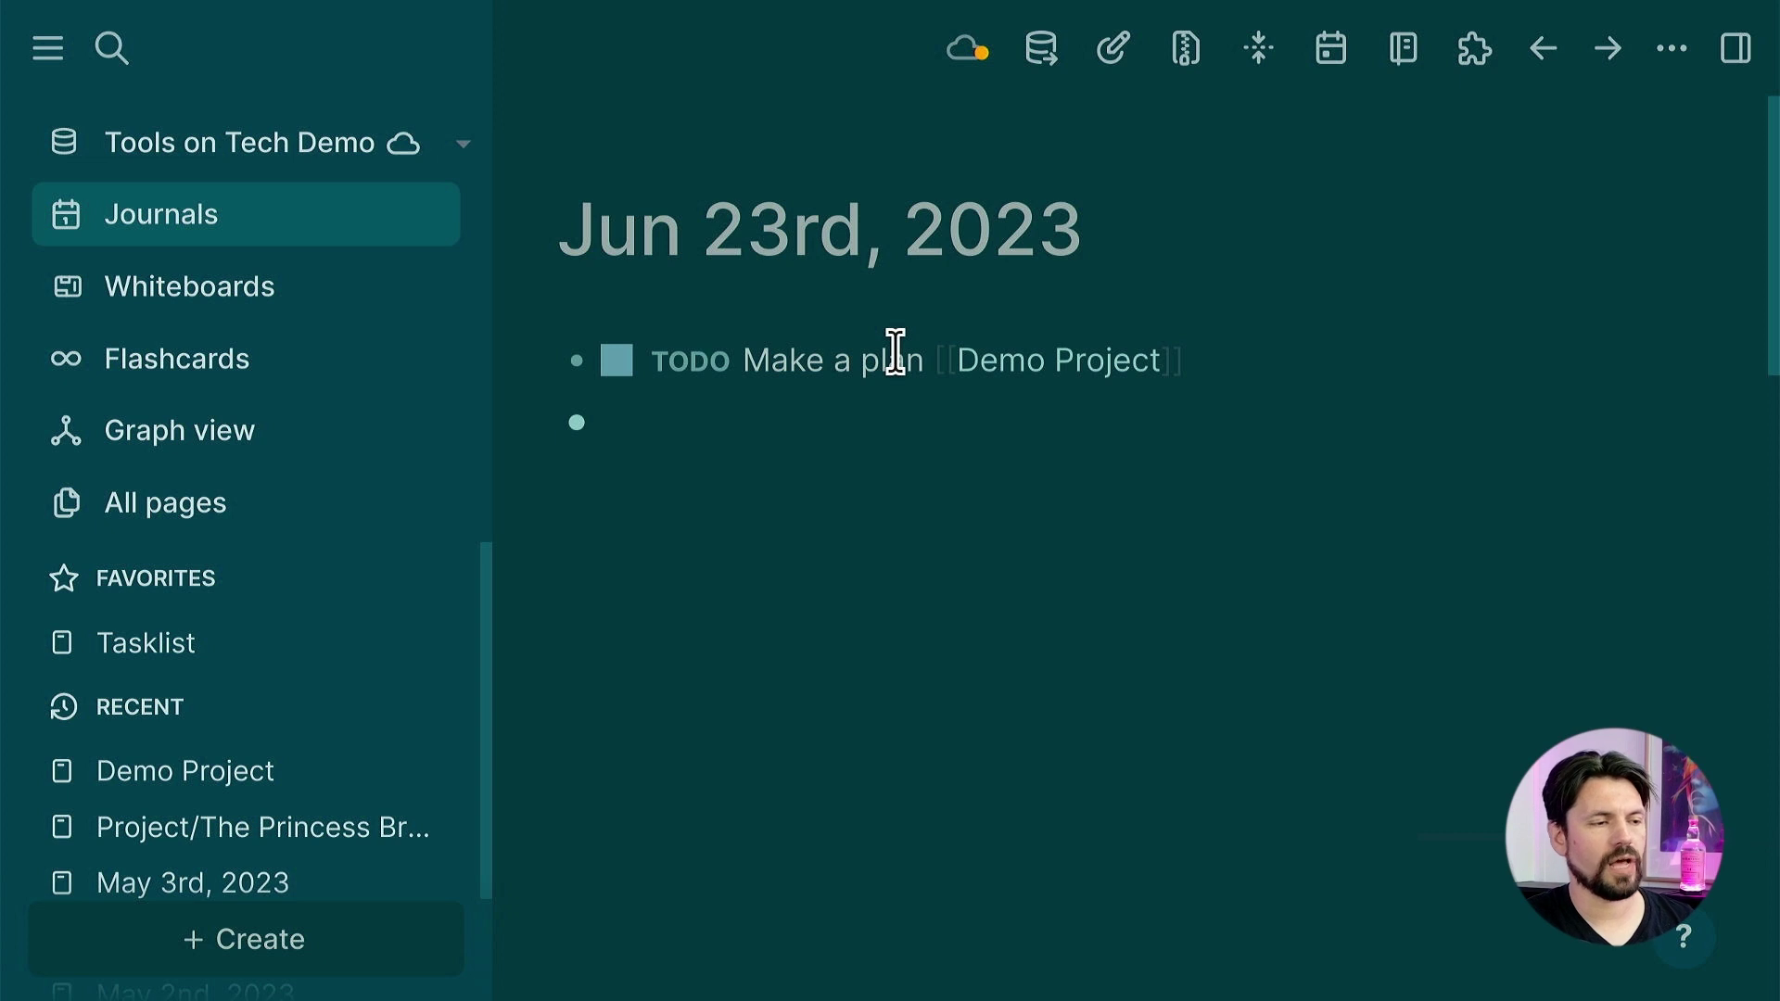
click(1044, 365)
scroll(1007, 464, down, 1)
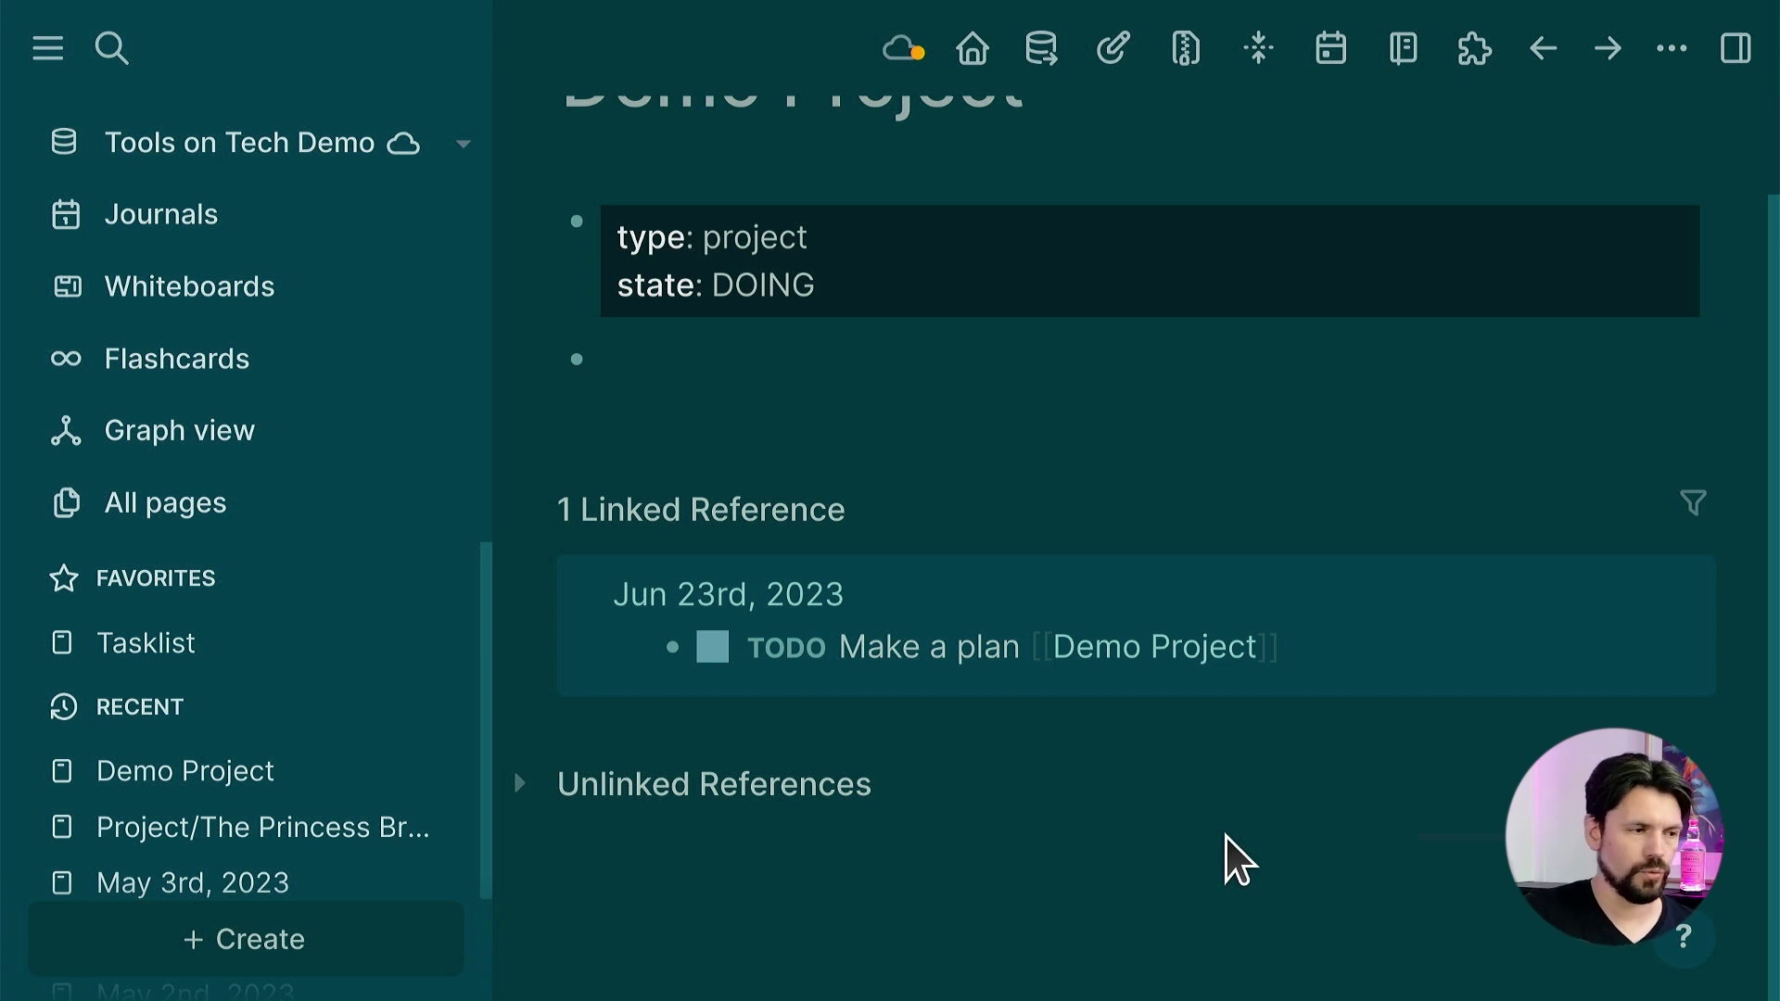
- Insert a live query on Demo Project filtered by the [[Demo Project]] page reference
click(913, 369)
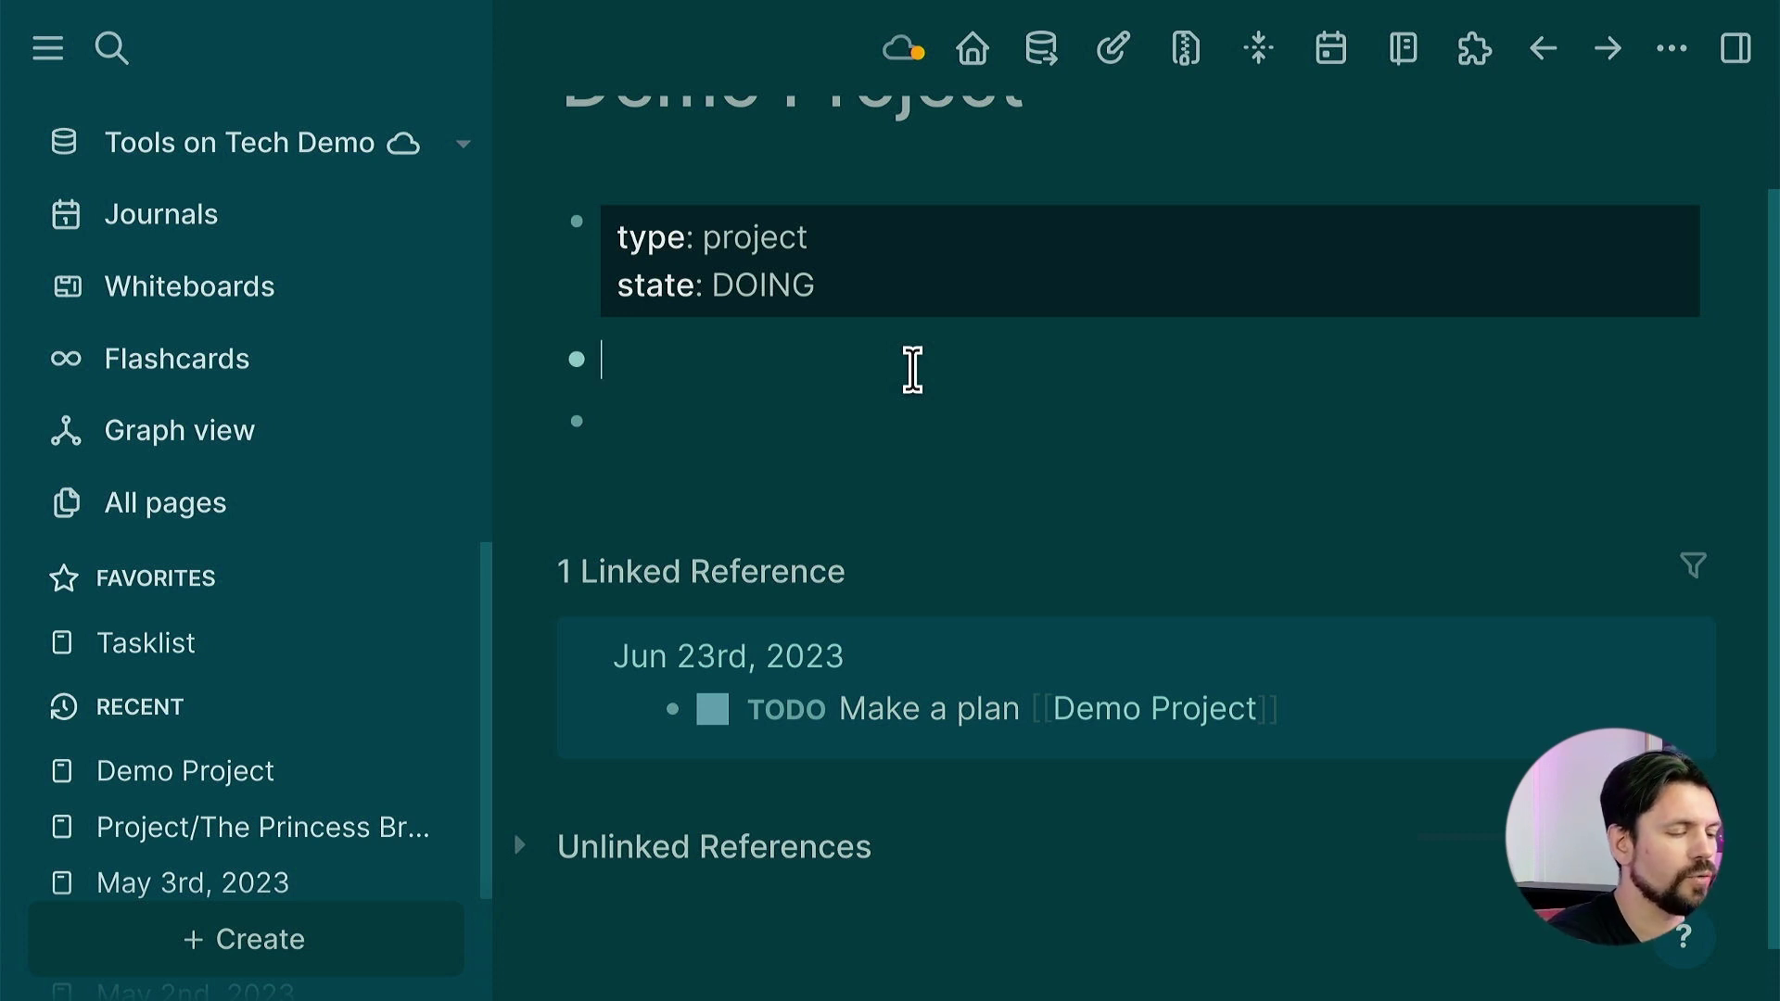
text(/qu)
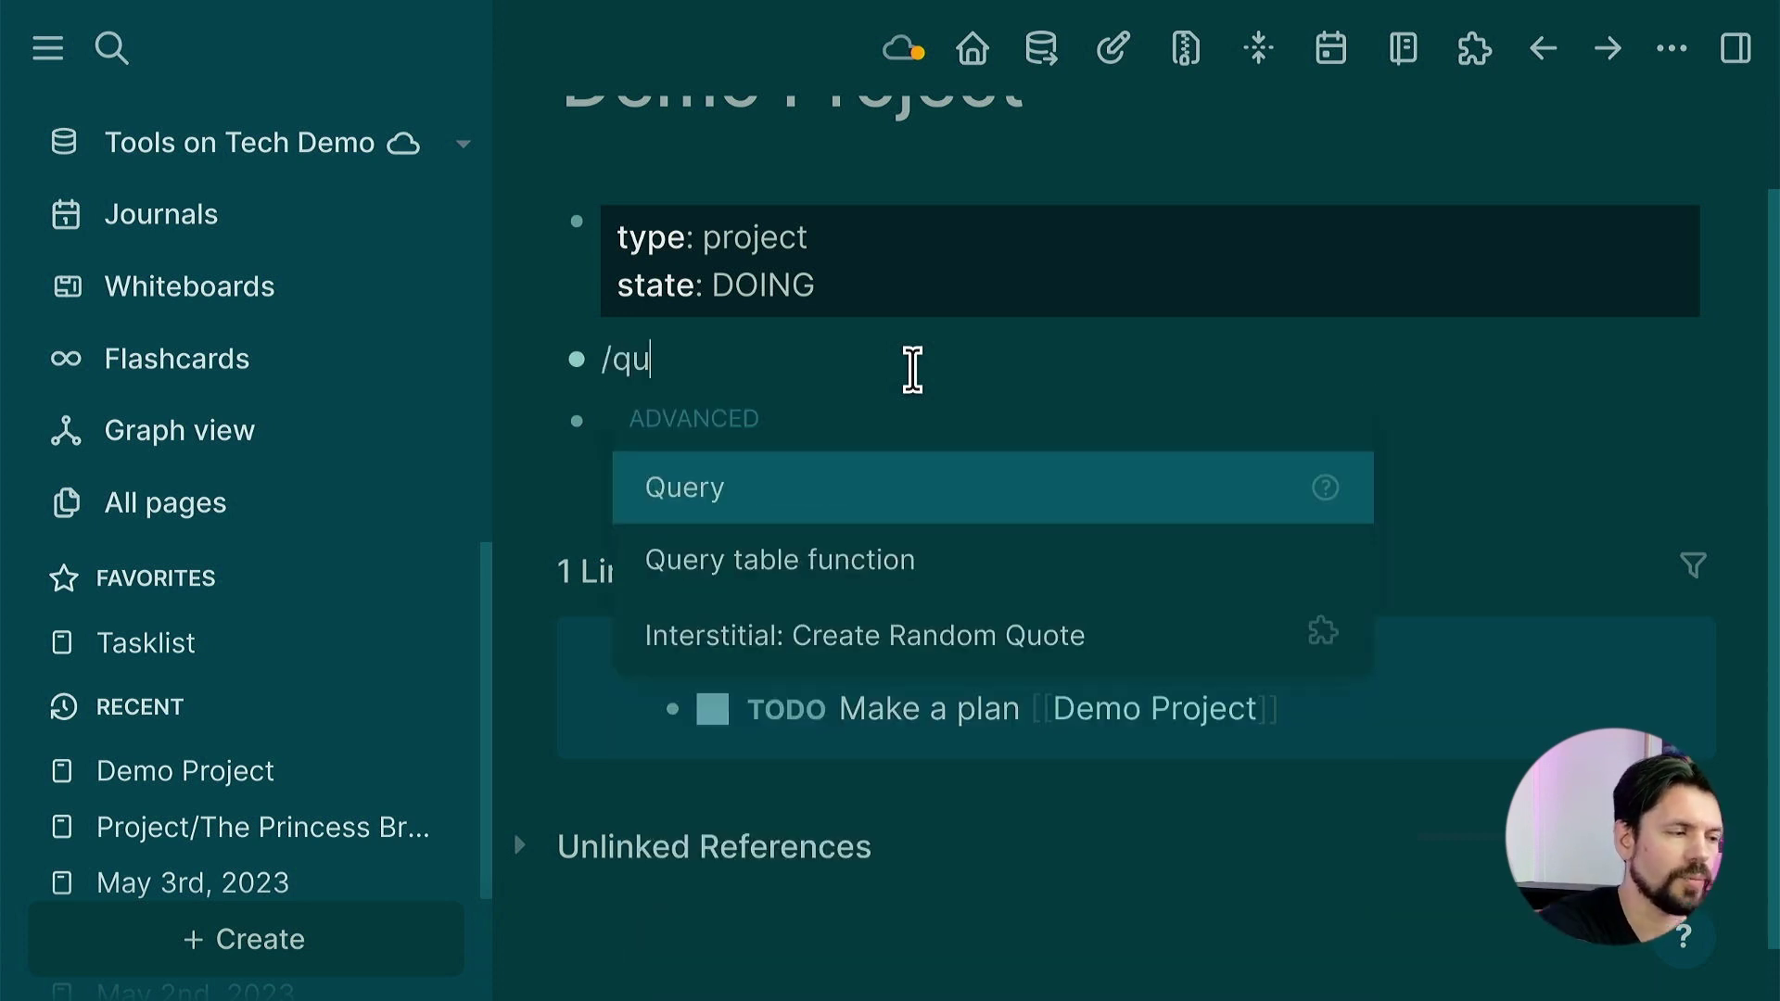
key(Return)
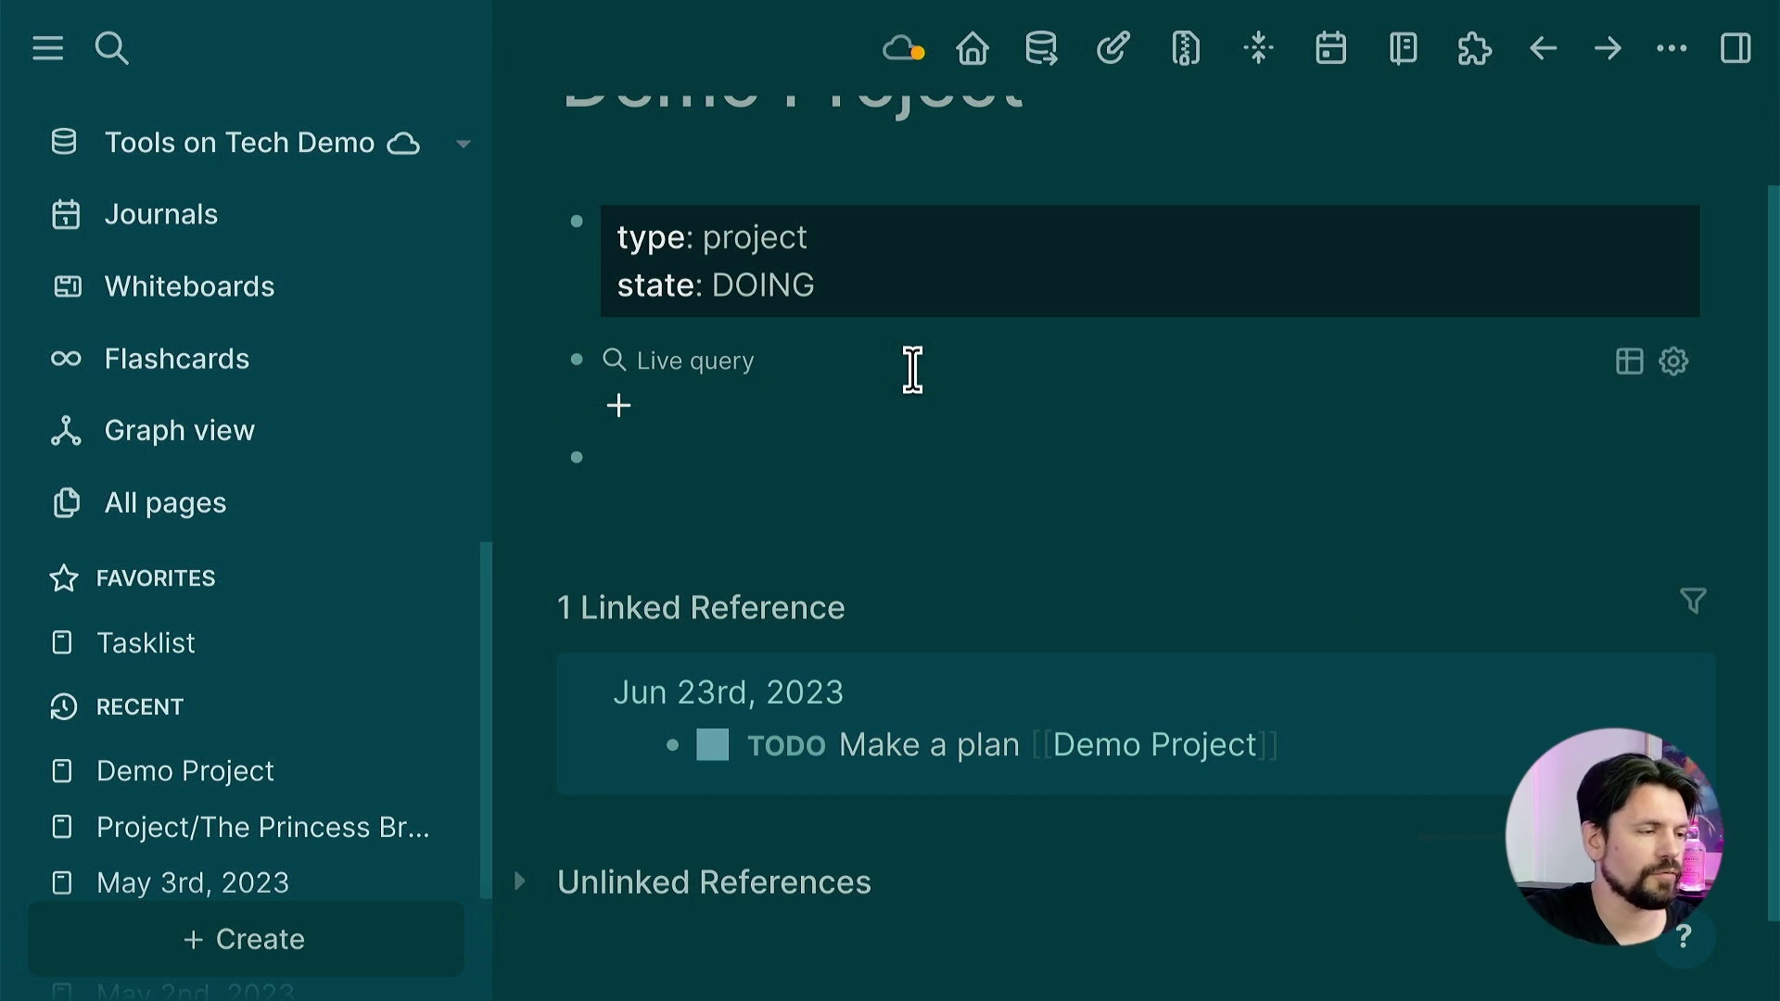
click(621, 406)
click(752, 667)
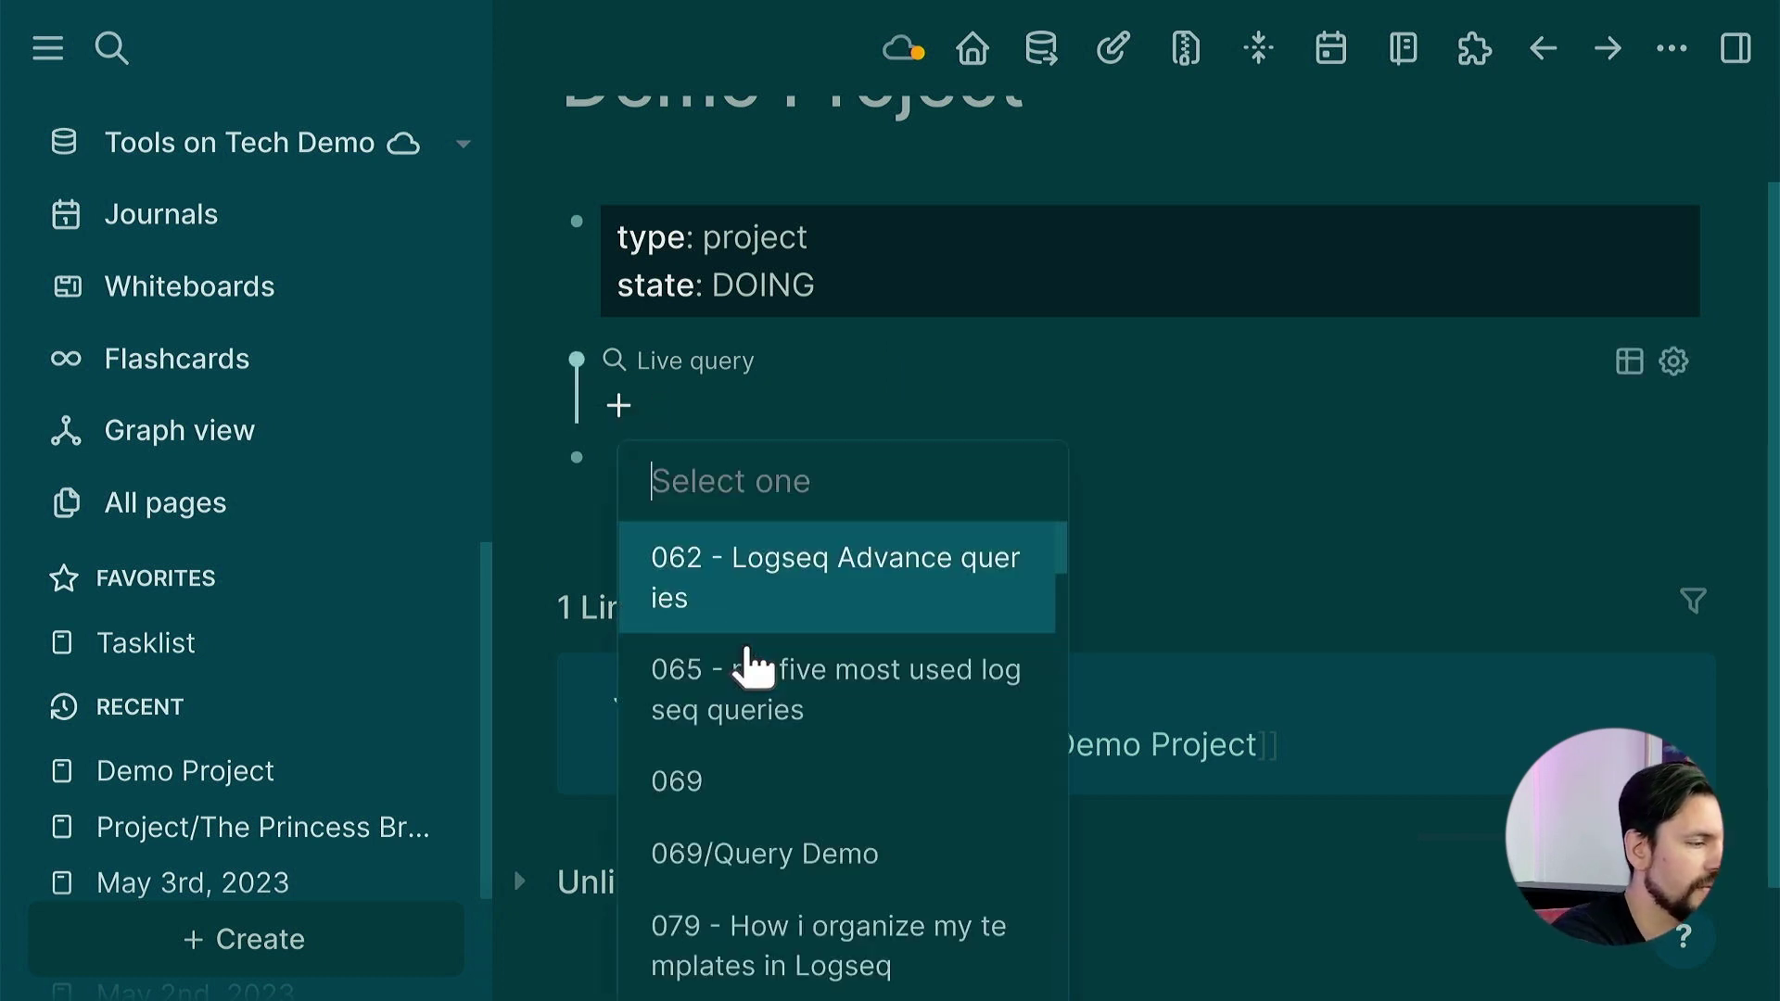
text(demo pro)
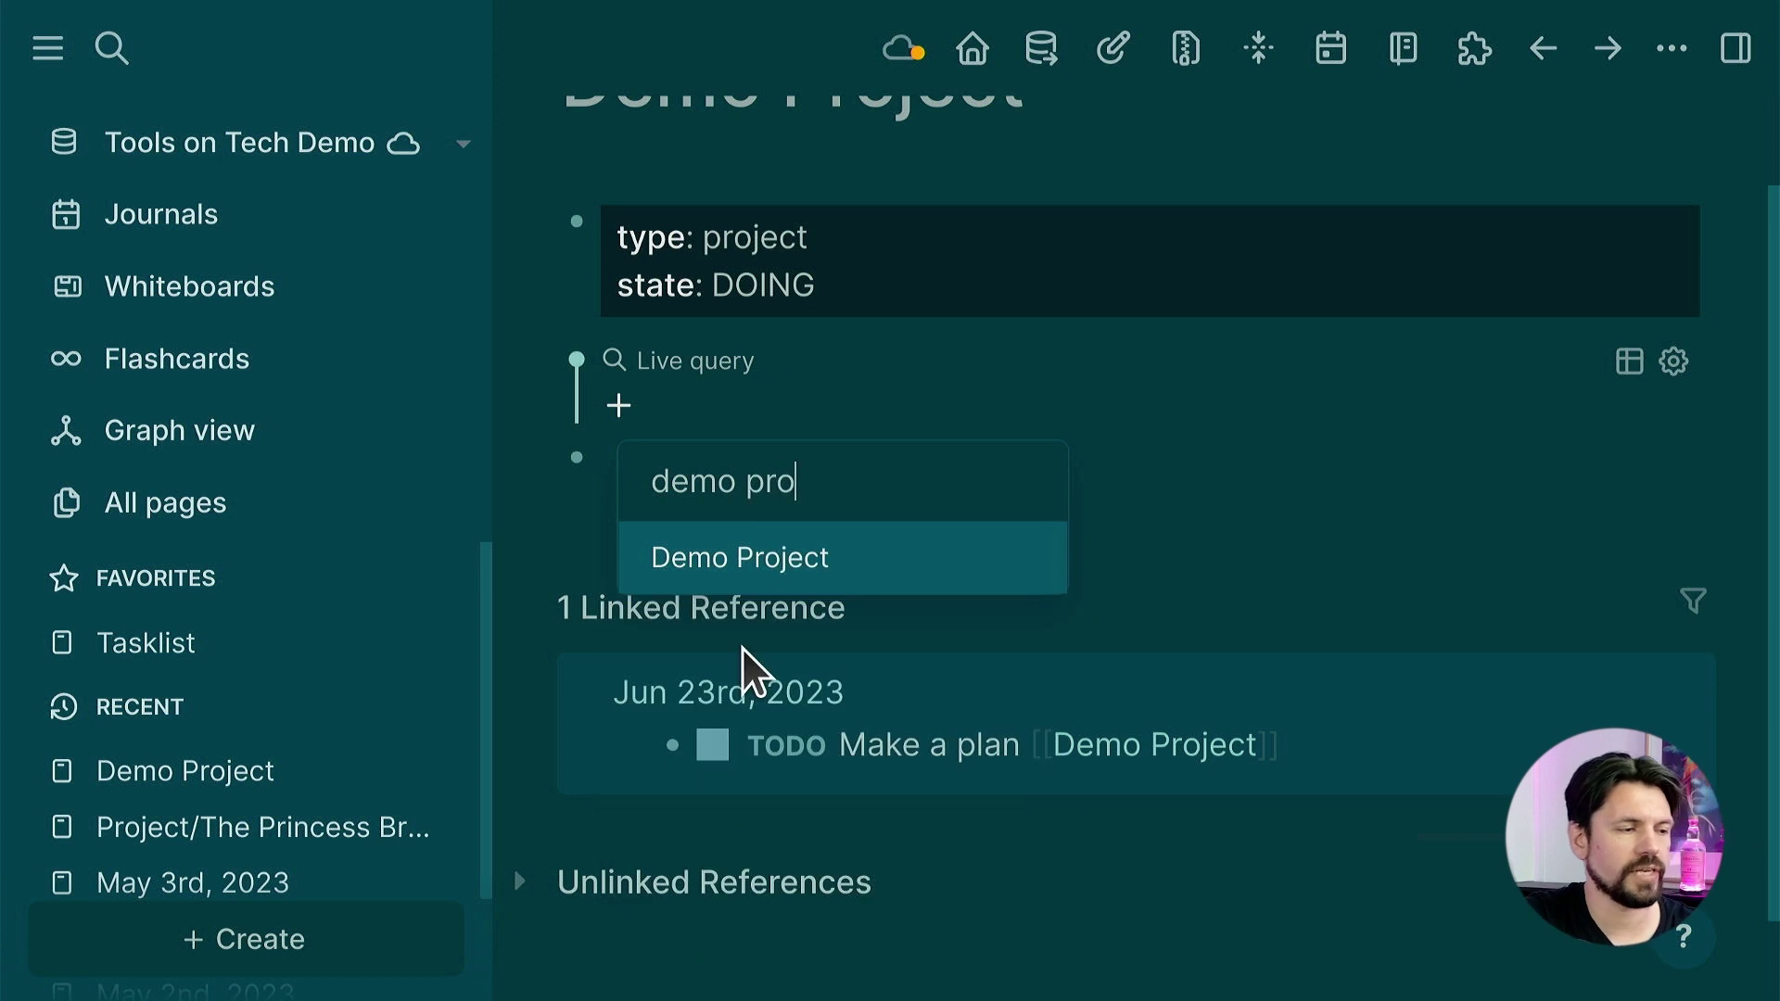
click(759, 555)
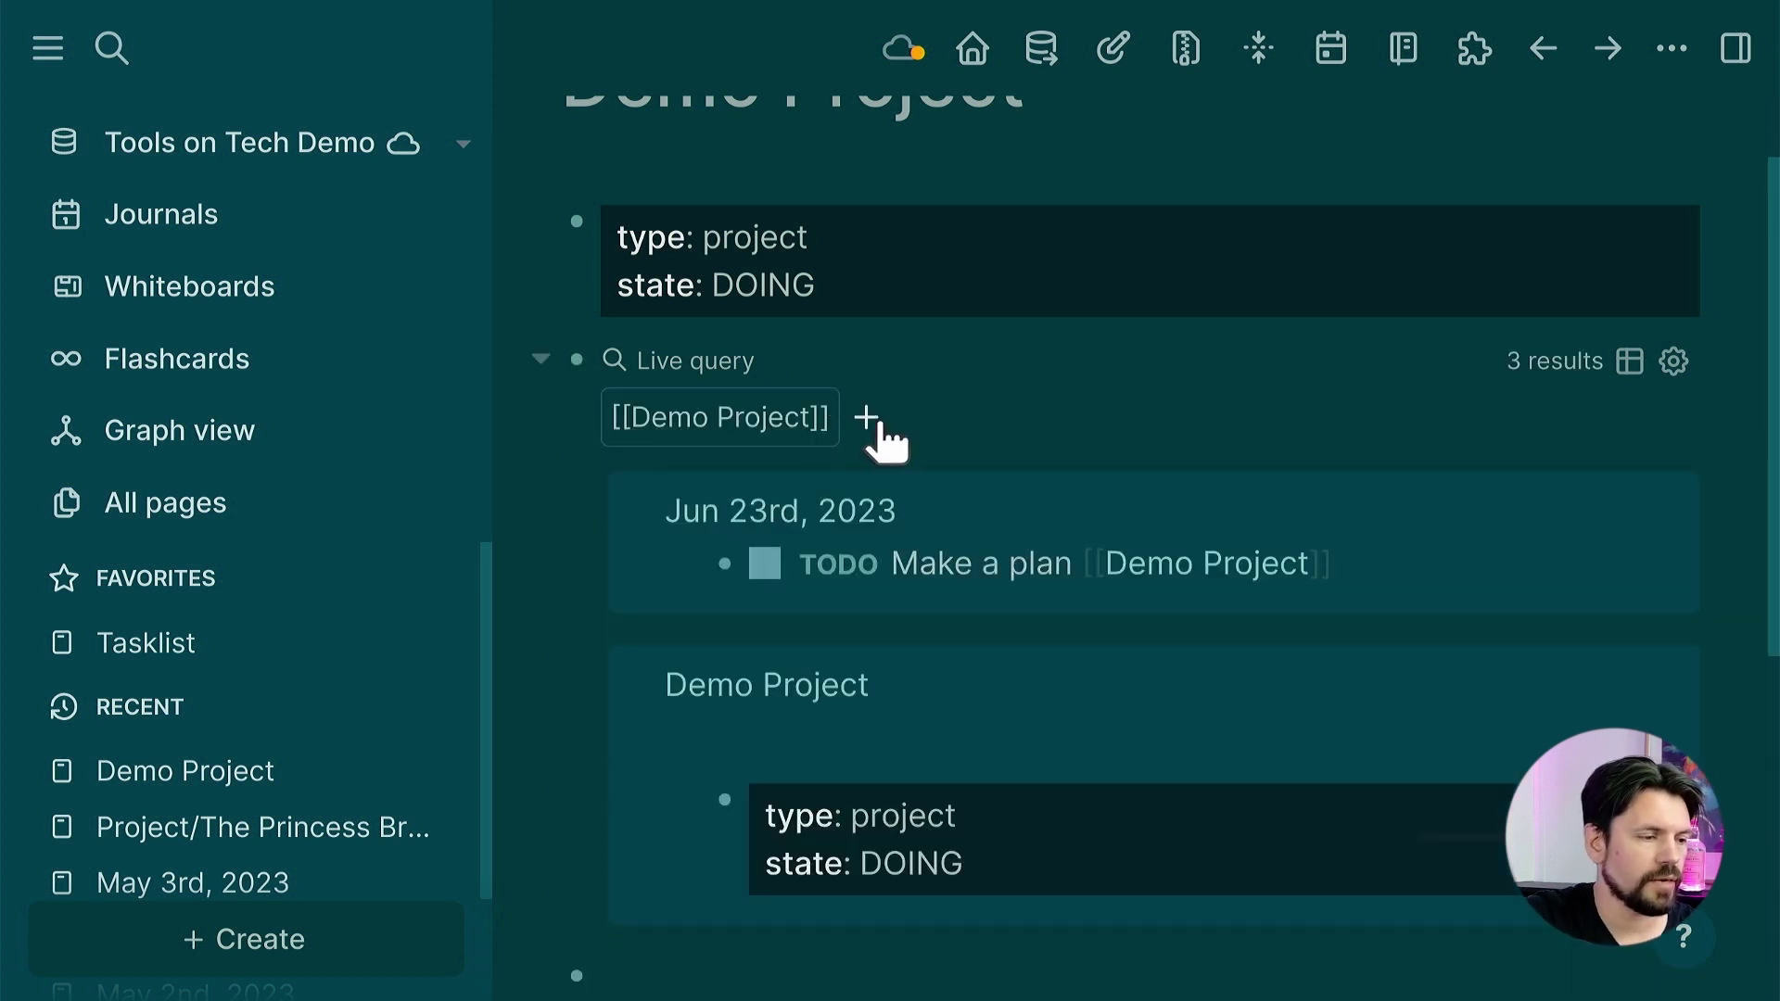
- Add a task filter to the query including NOW, LATER, DOING, TODO and WAIT
click(866, 418)
click(999, 816)
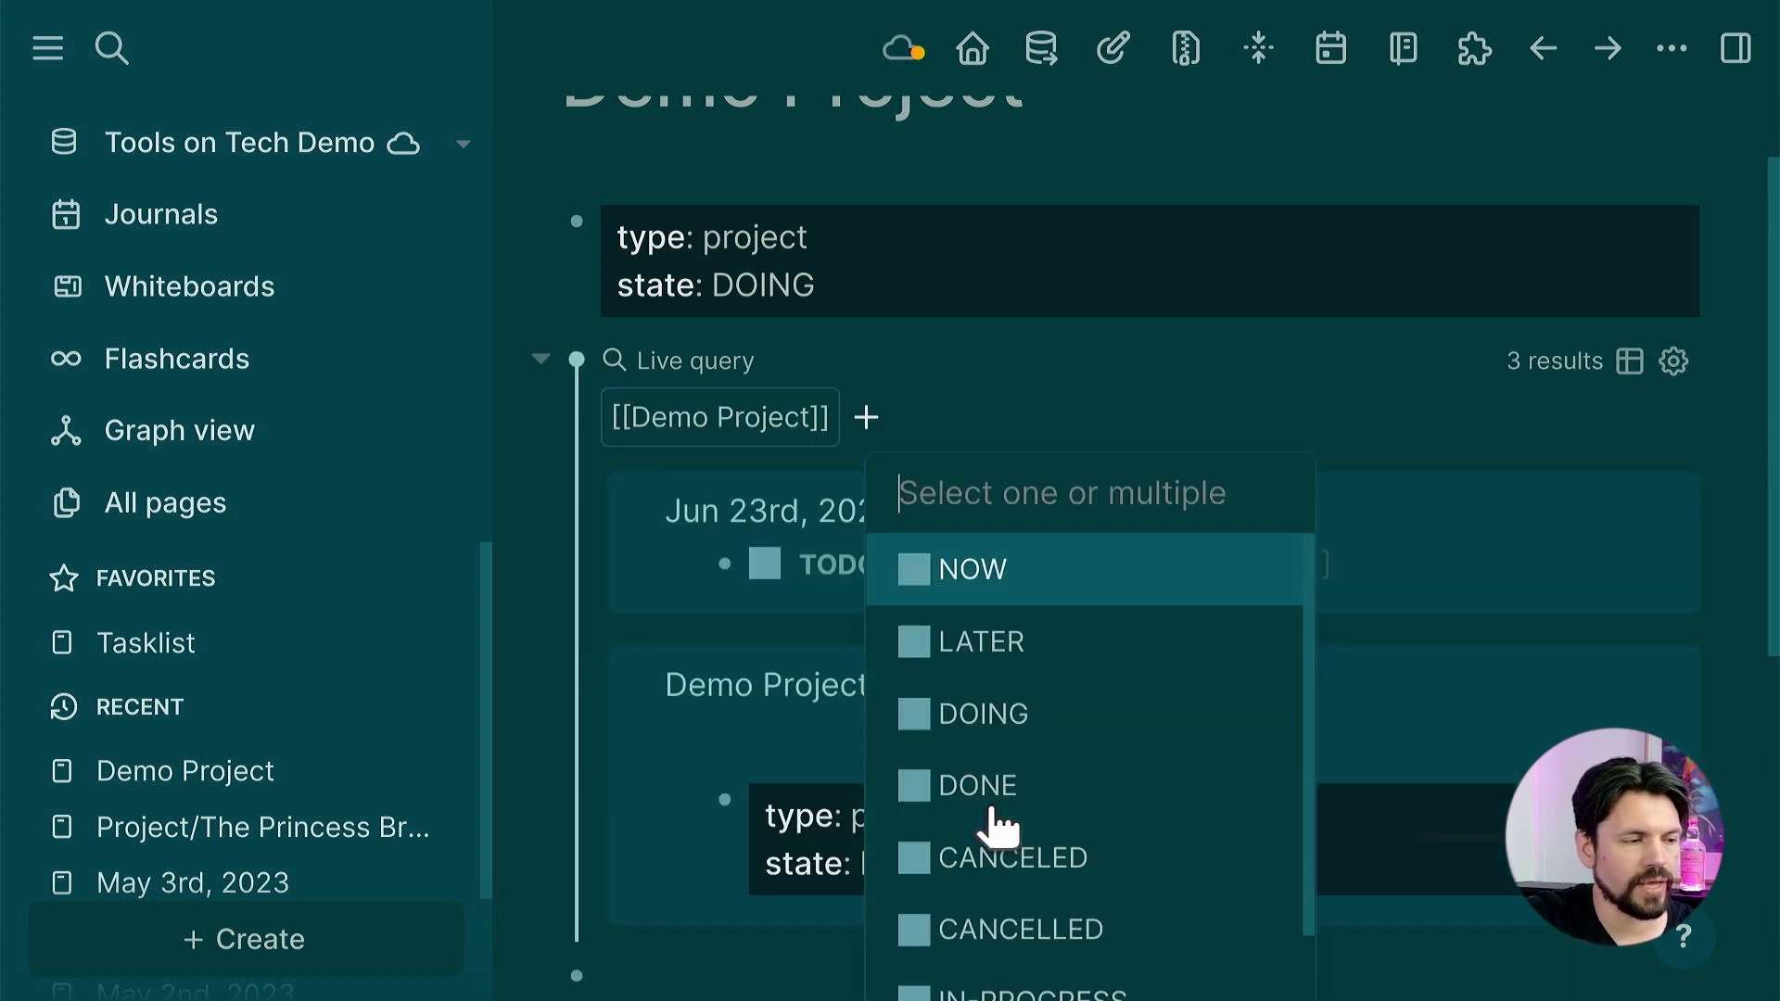
click(915, 604)
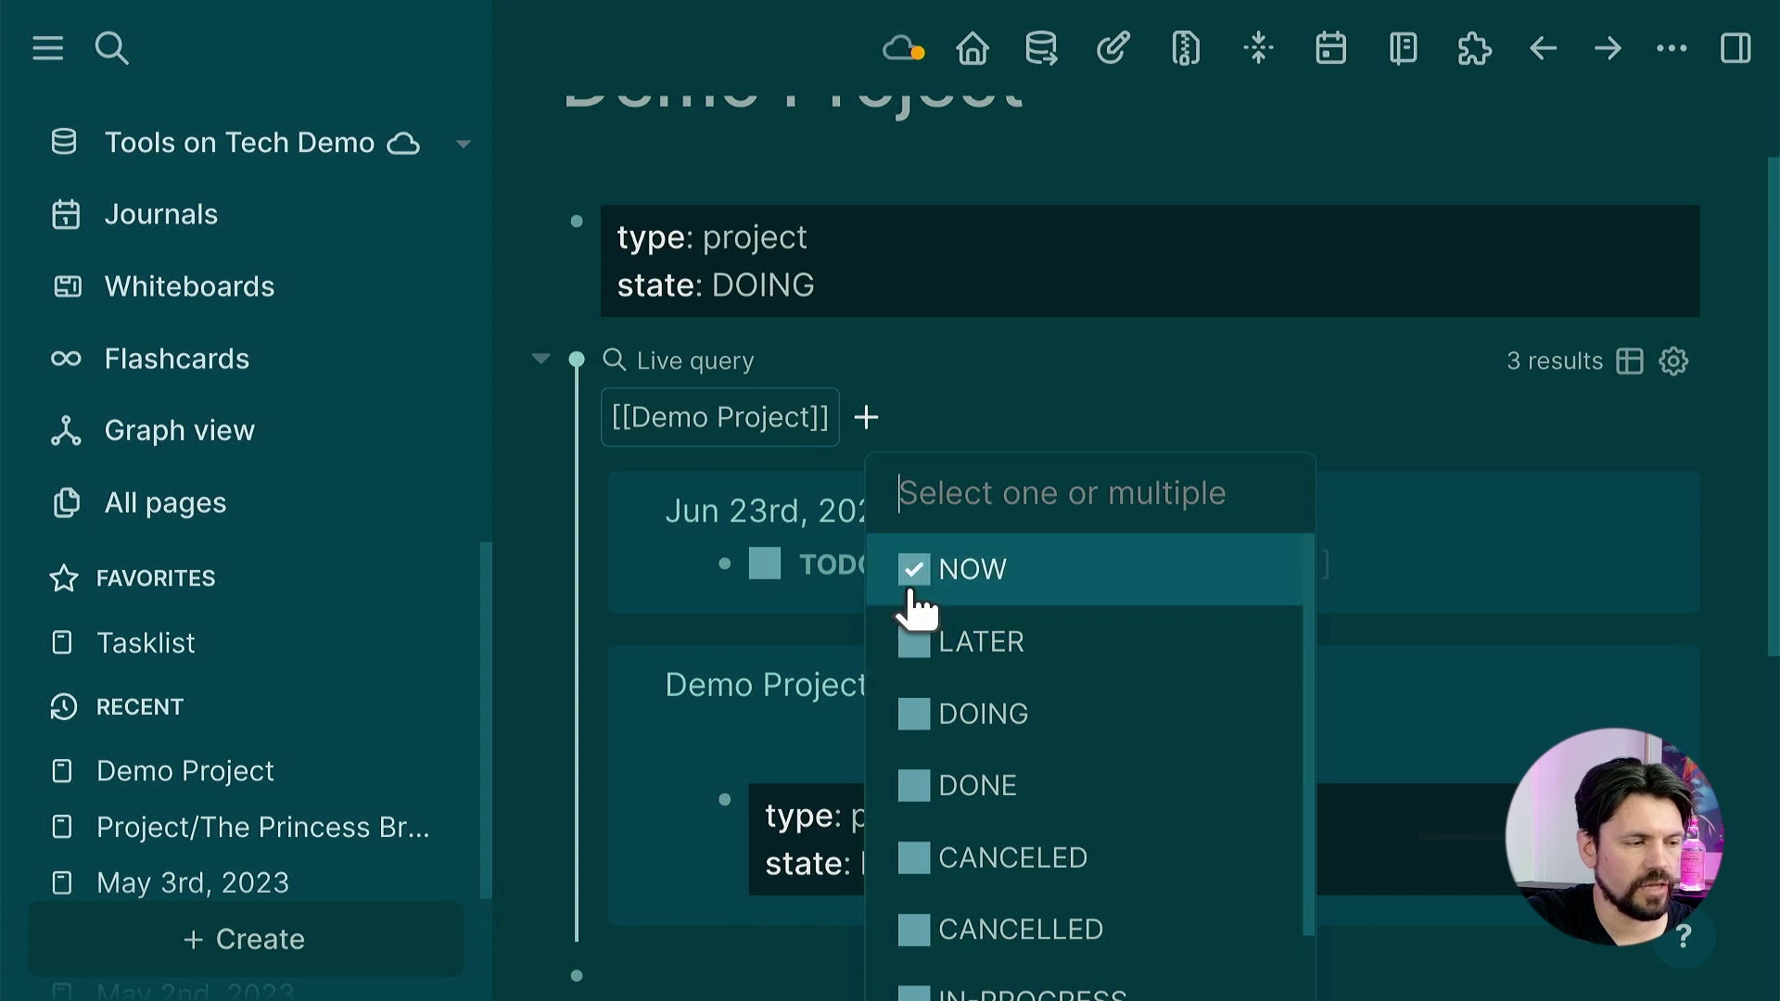
click(918, 645)
scroll(1097, 599, down, 2)
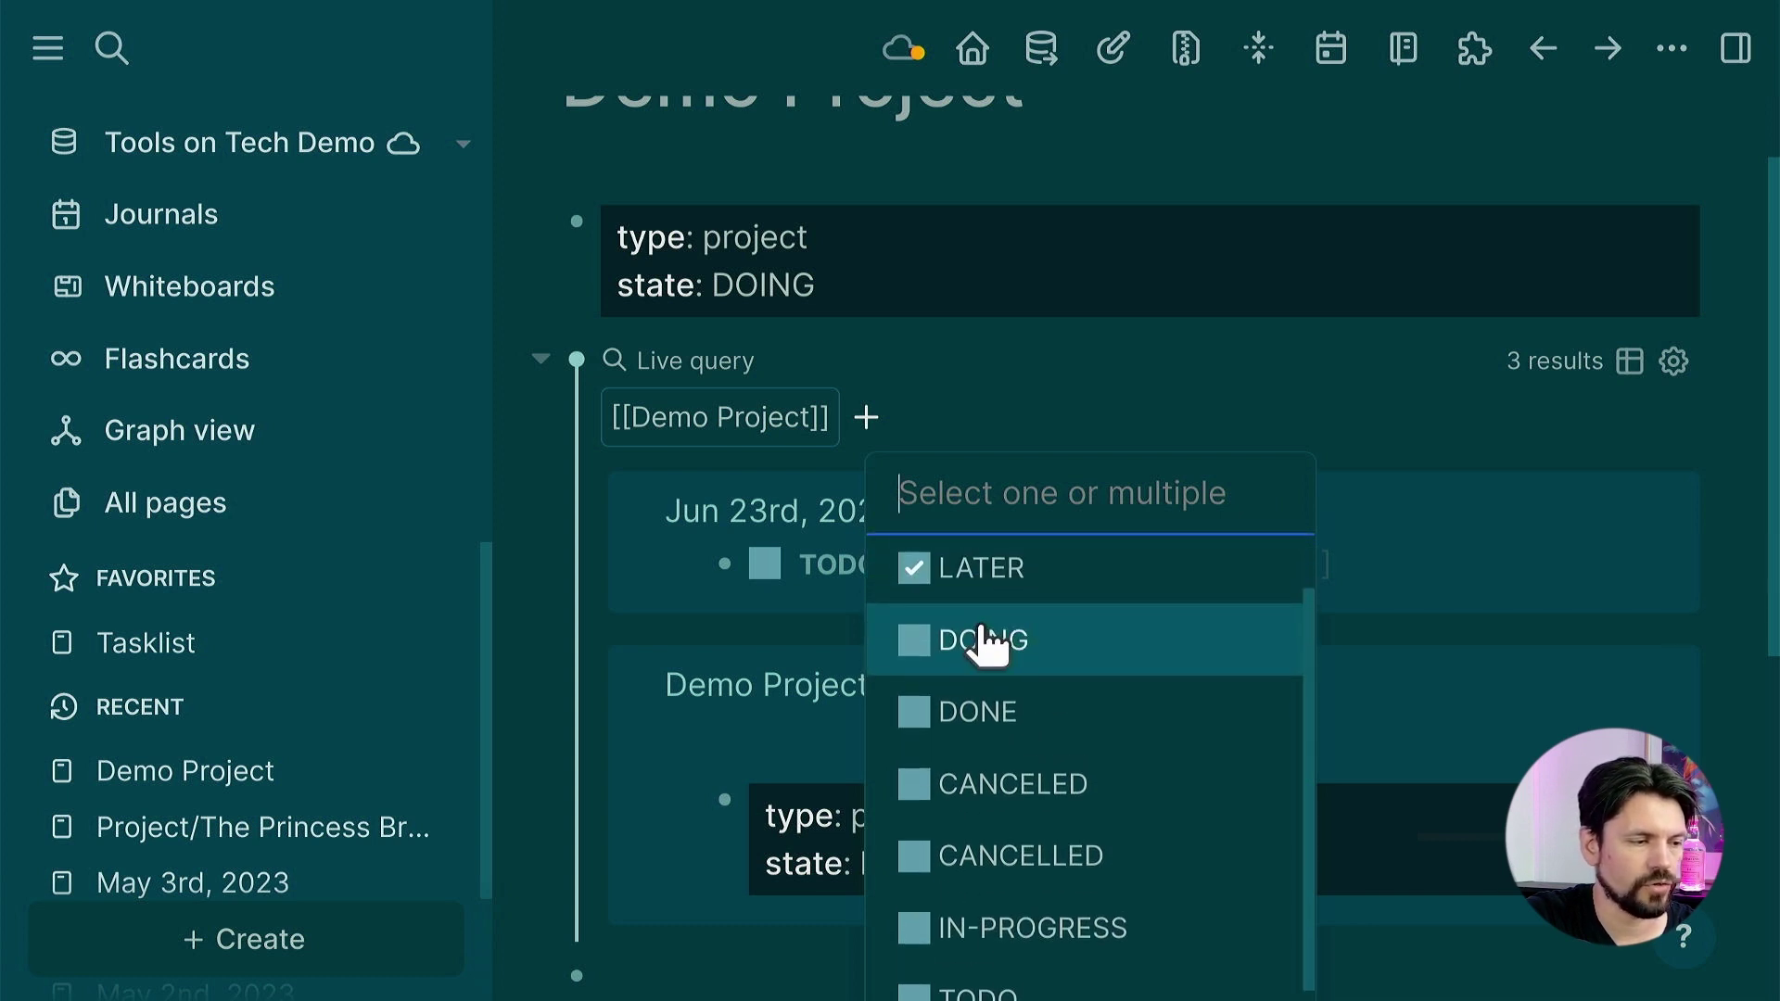
click(992, 643)
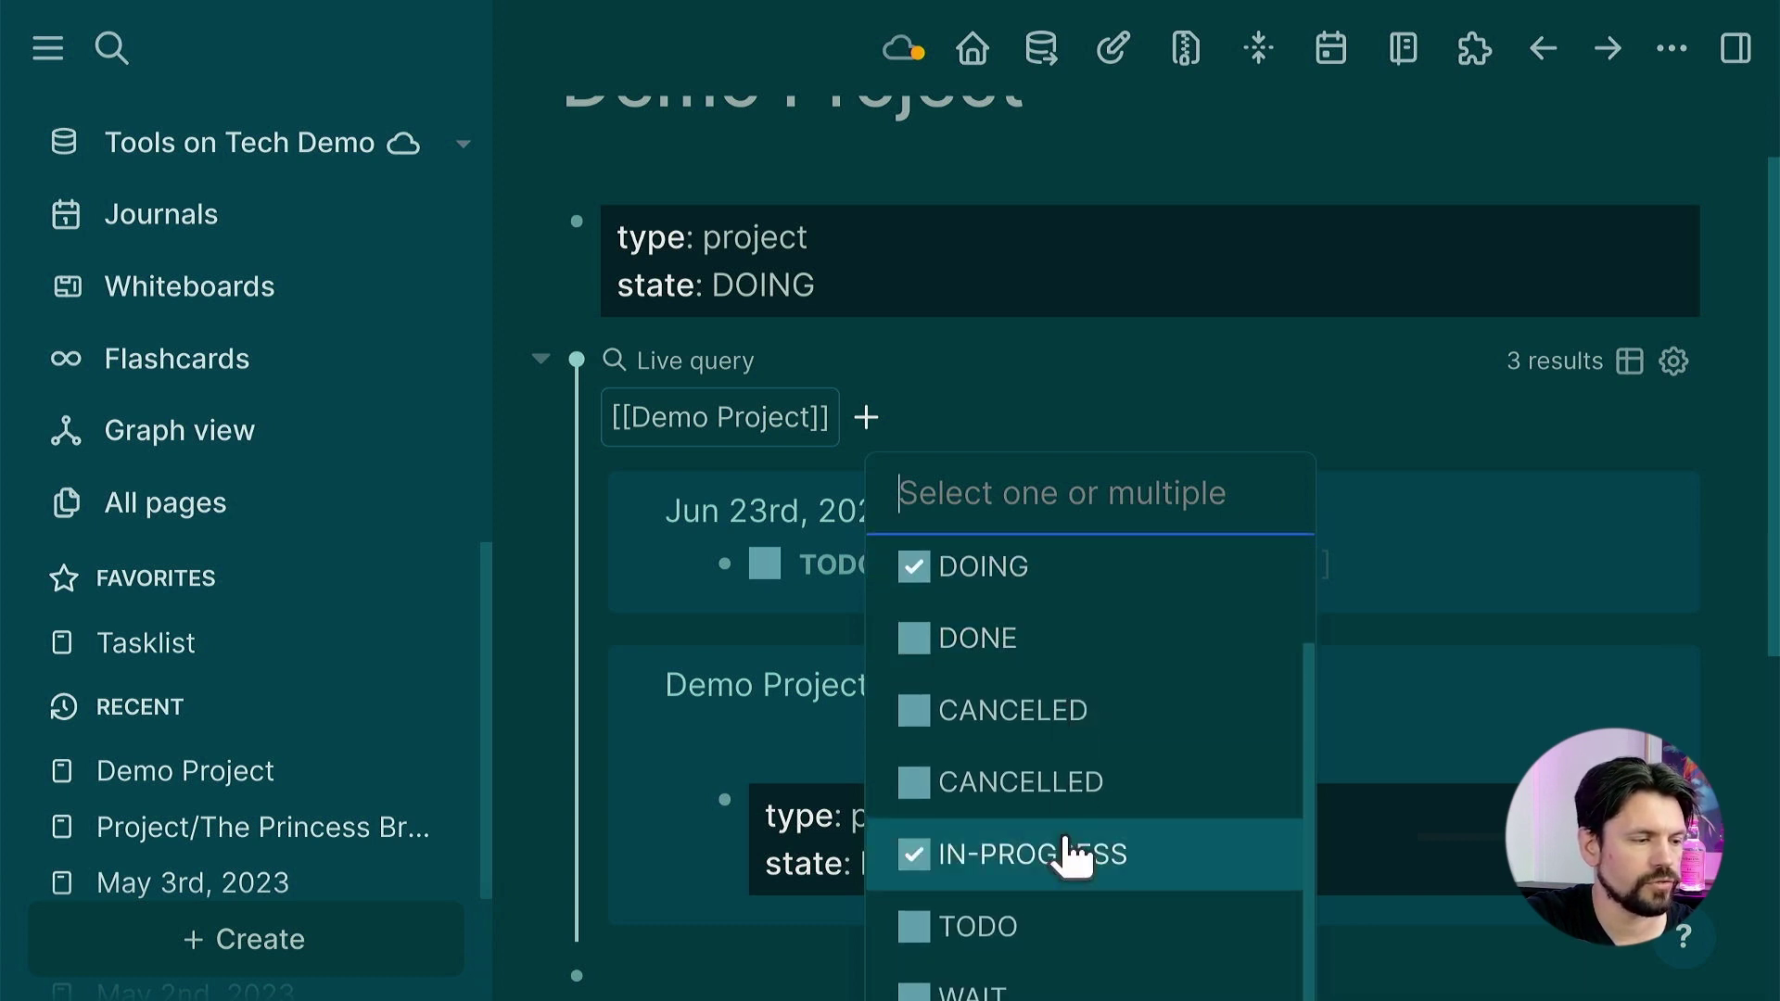
click(1020, 927)
scroll(1026, 932, down, 1)
click(1020, 965)
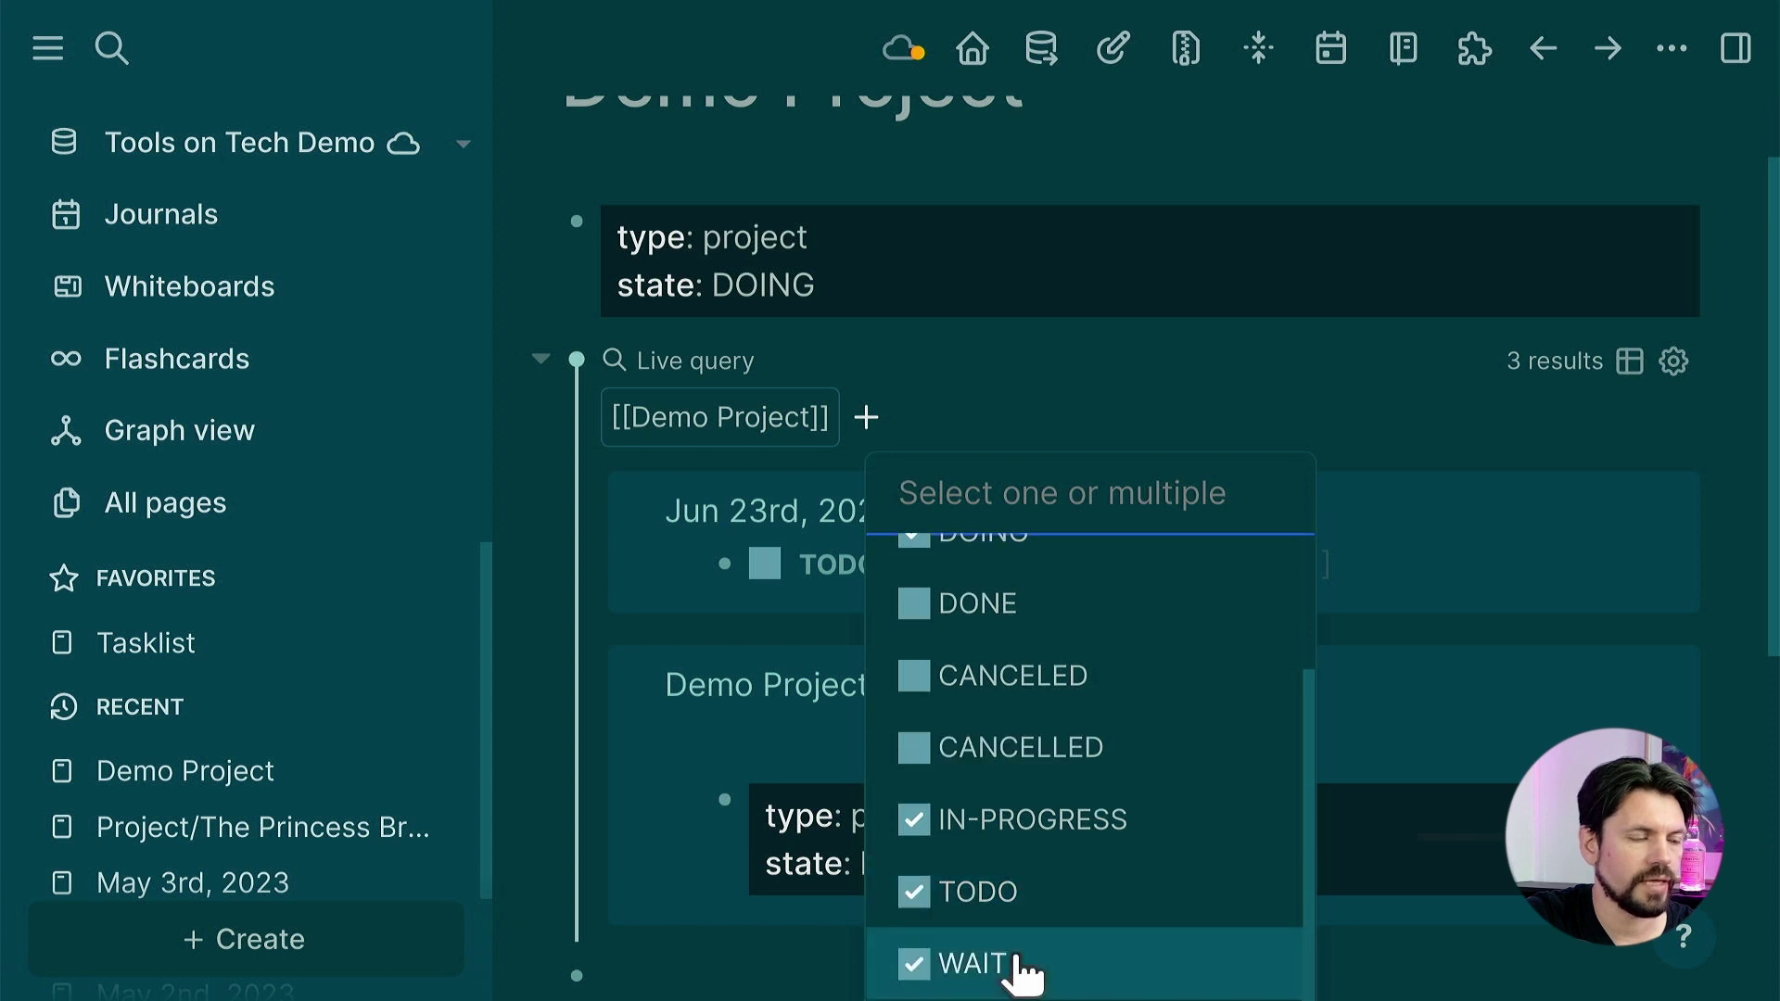
- Apply the task filter and check off Make a plan as DONE in the query results
key(Escape)
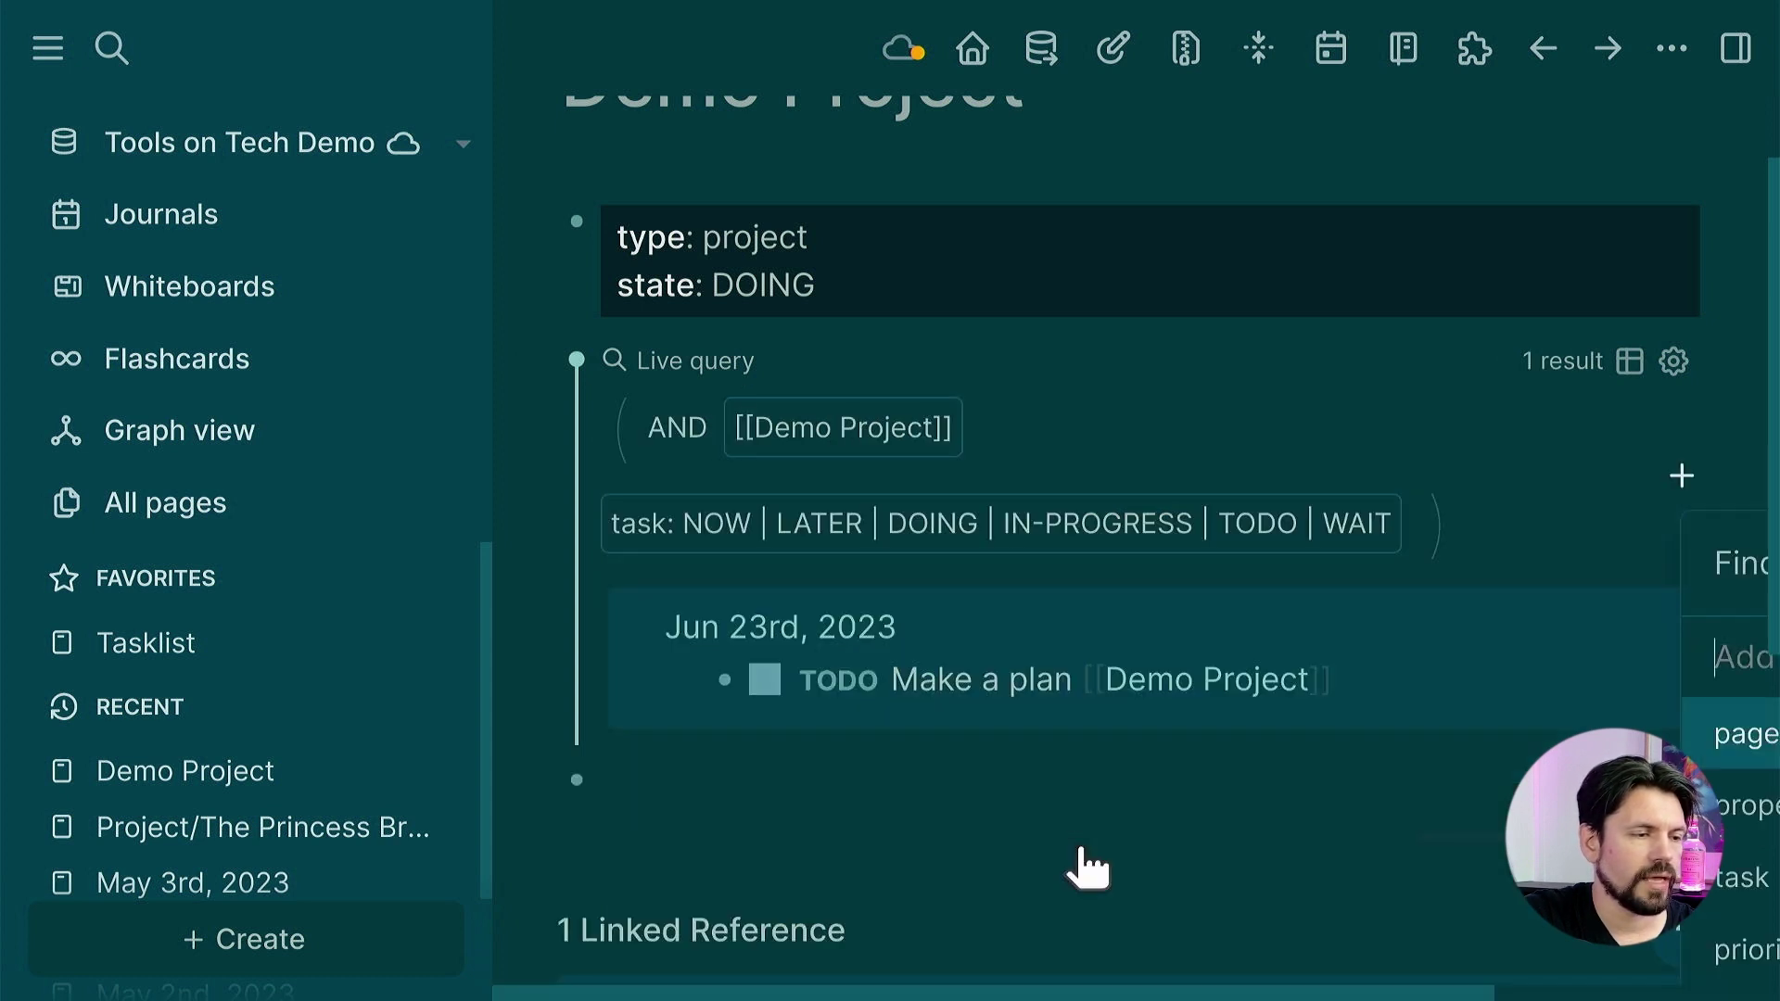
click(1085, 864)
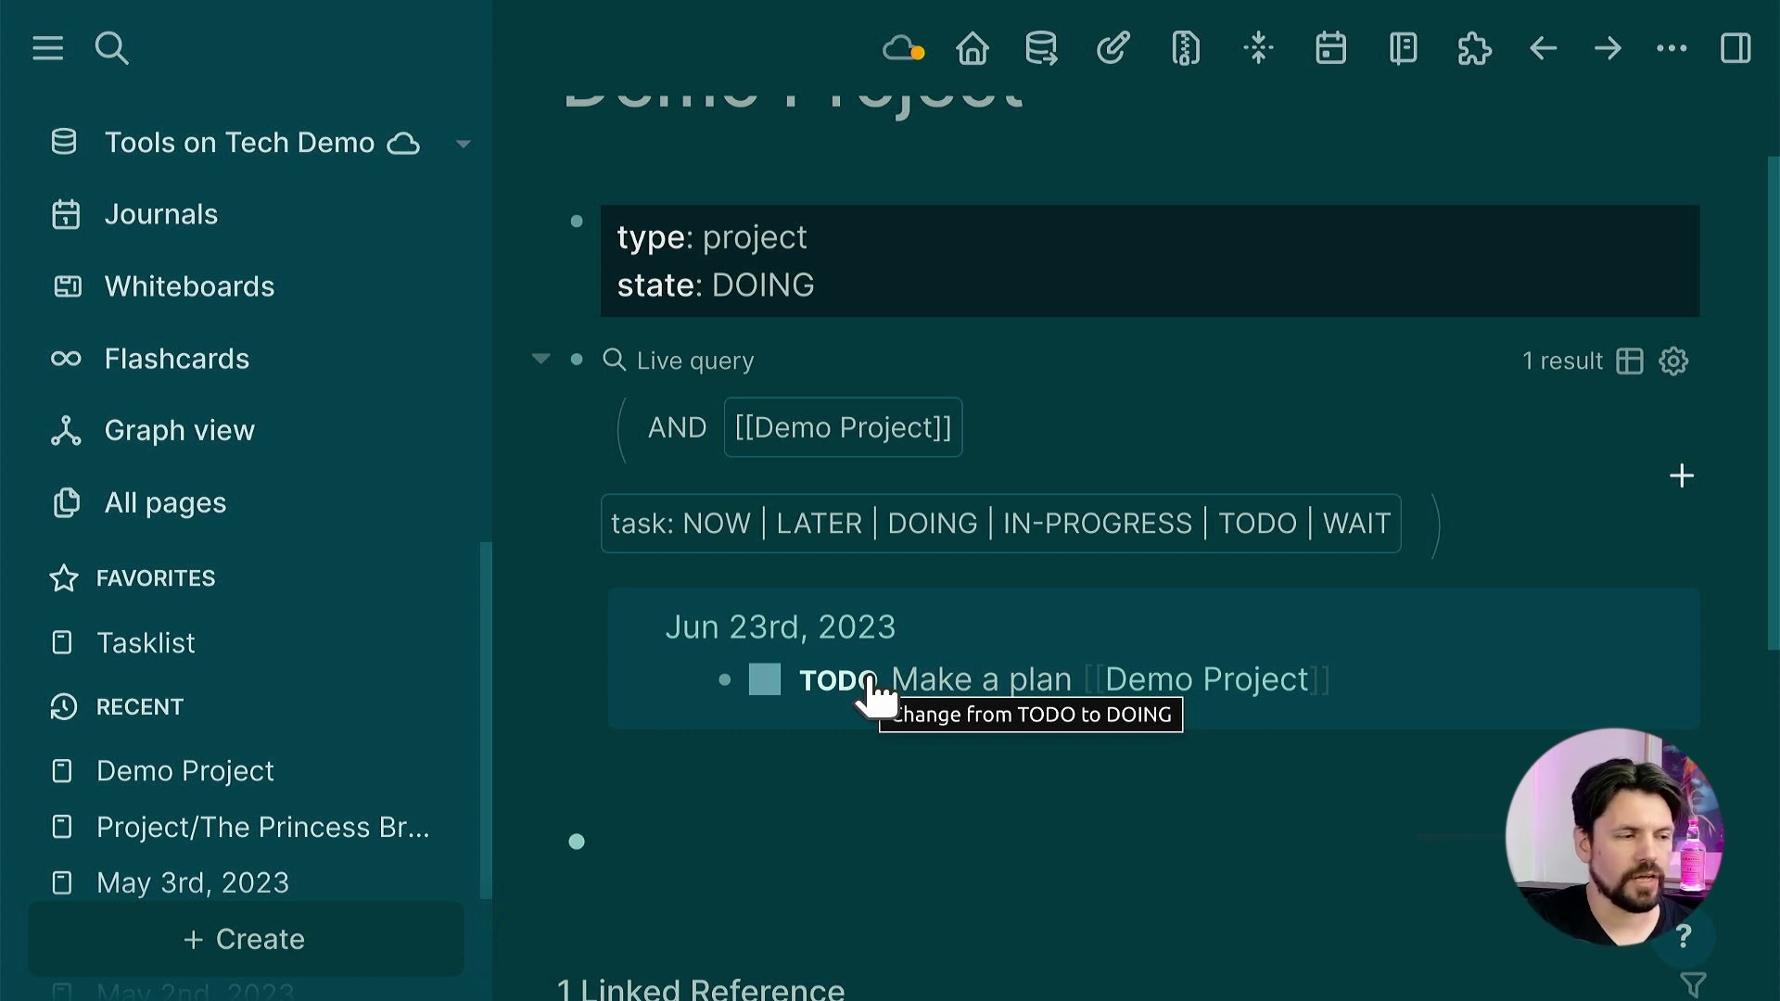
click(923, 800)
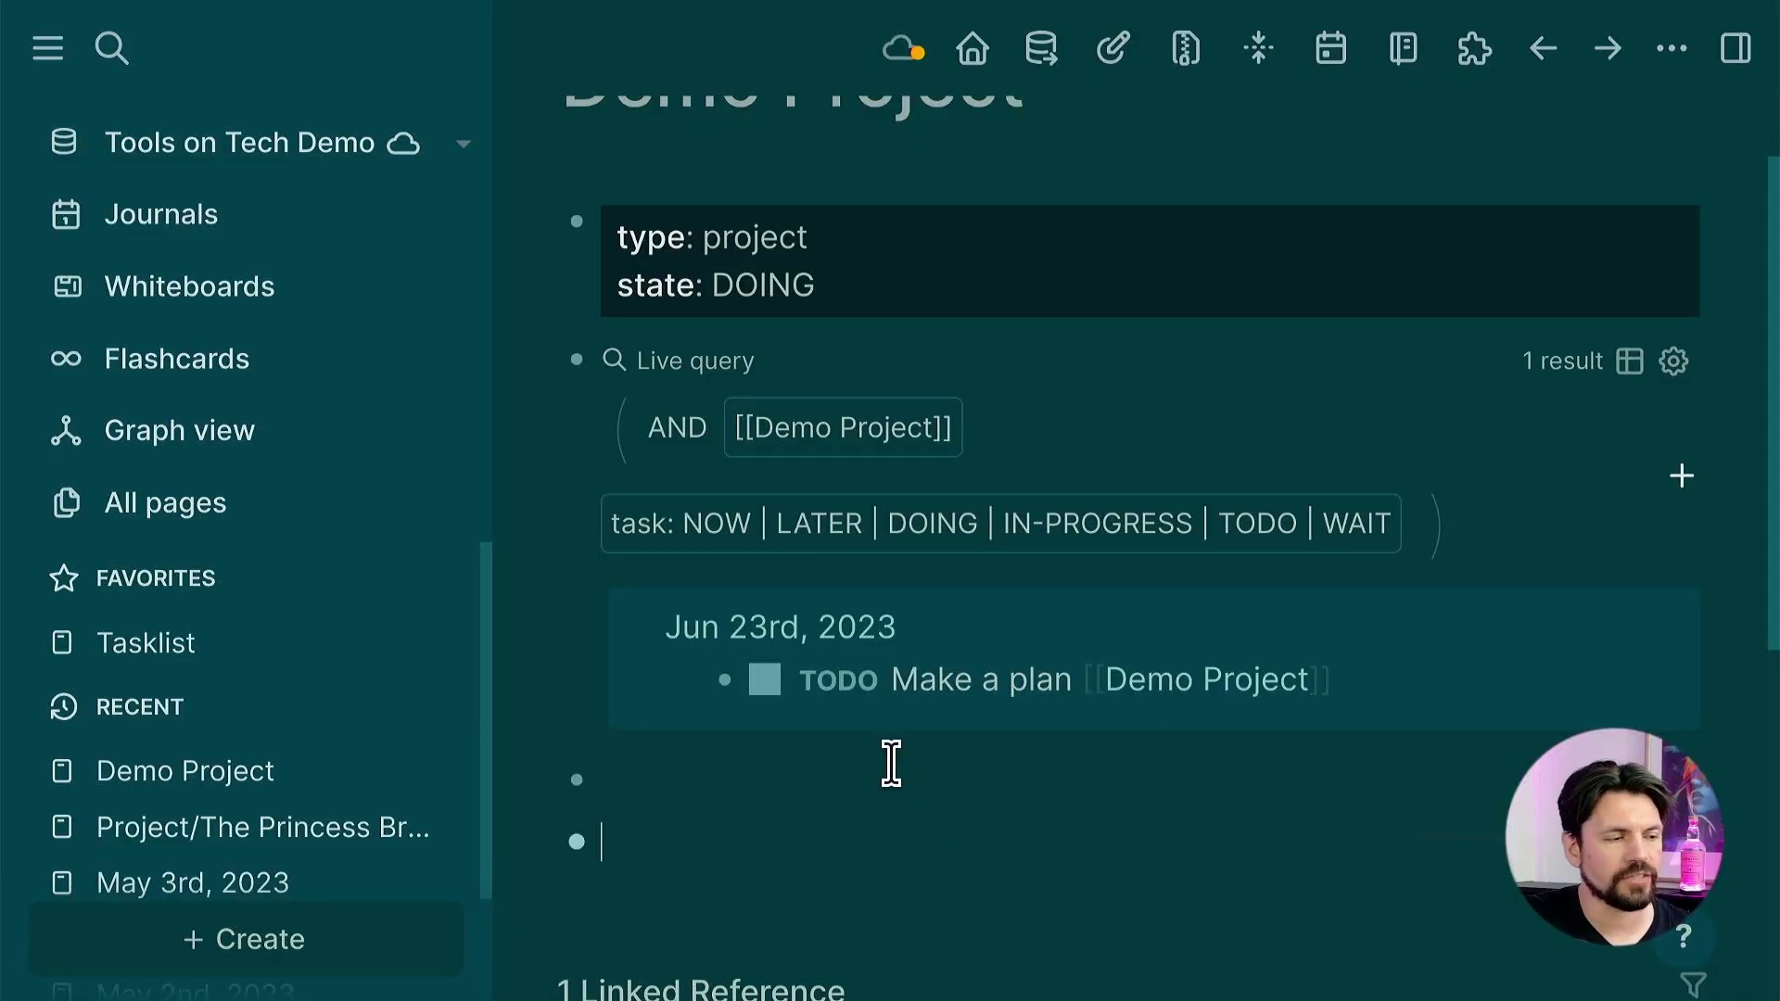
key(Escape)
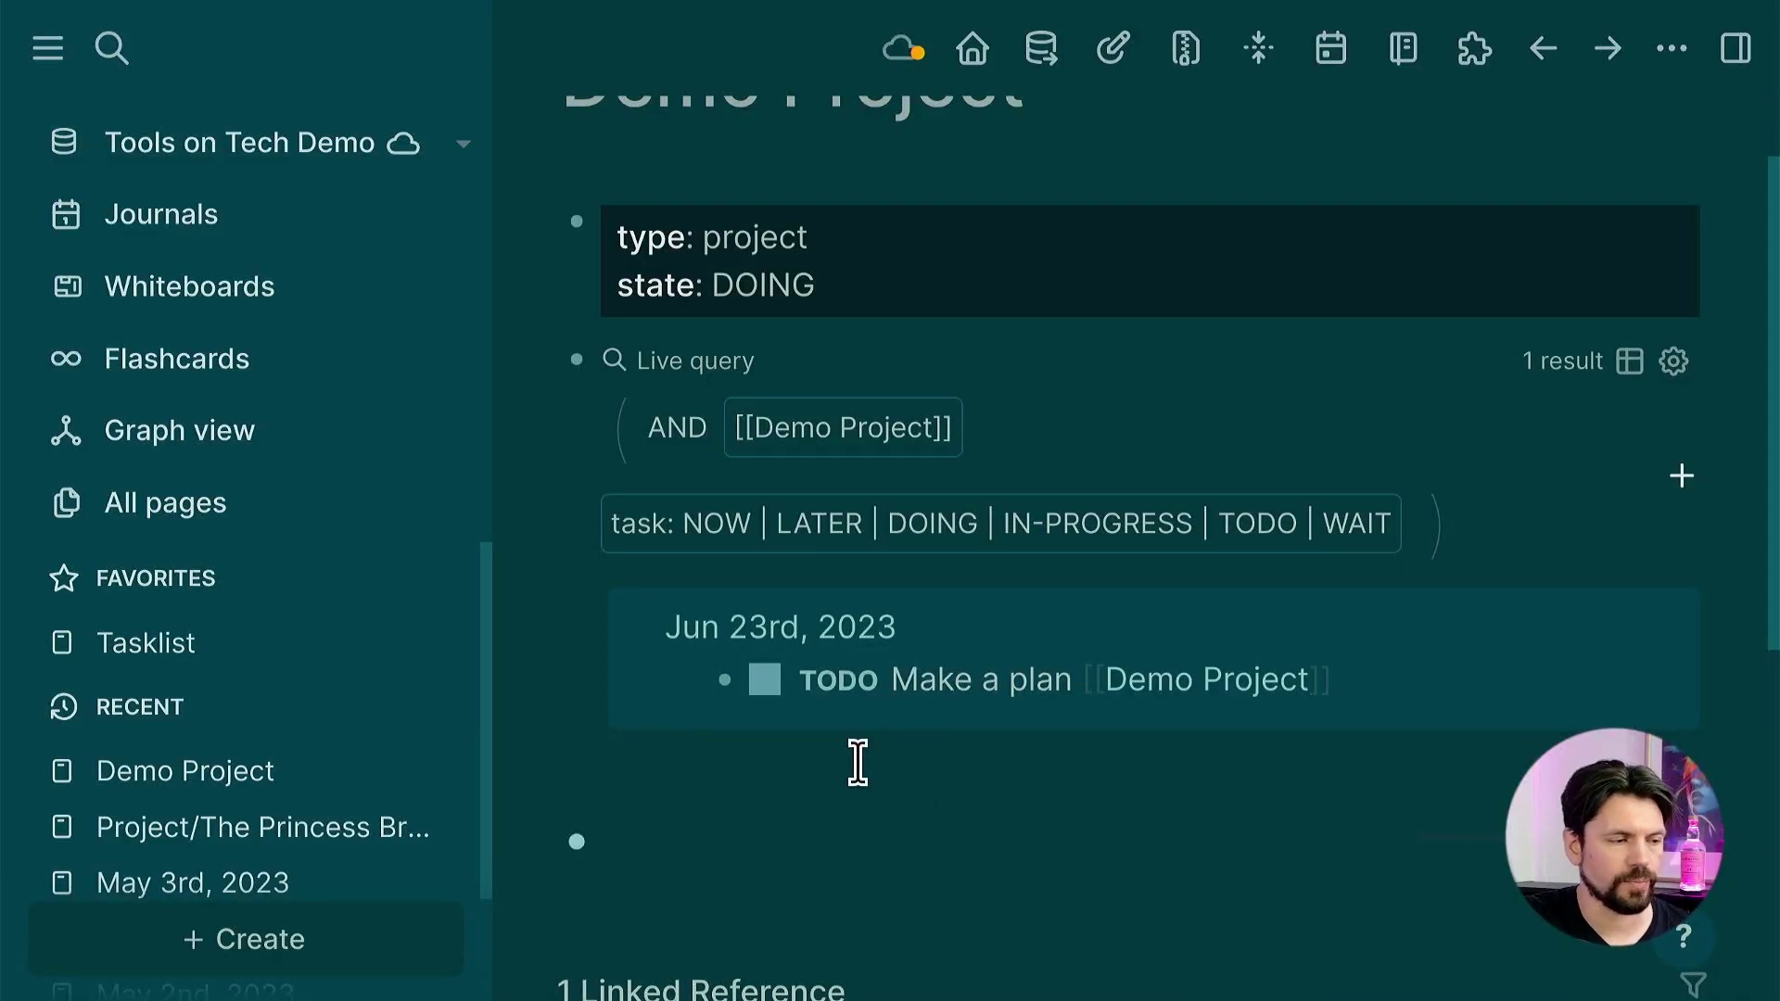
click(766, 683)
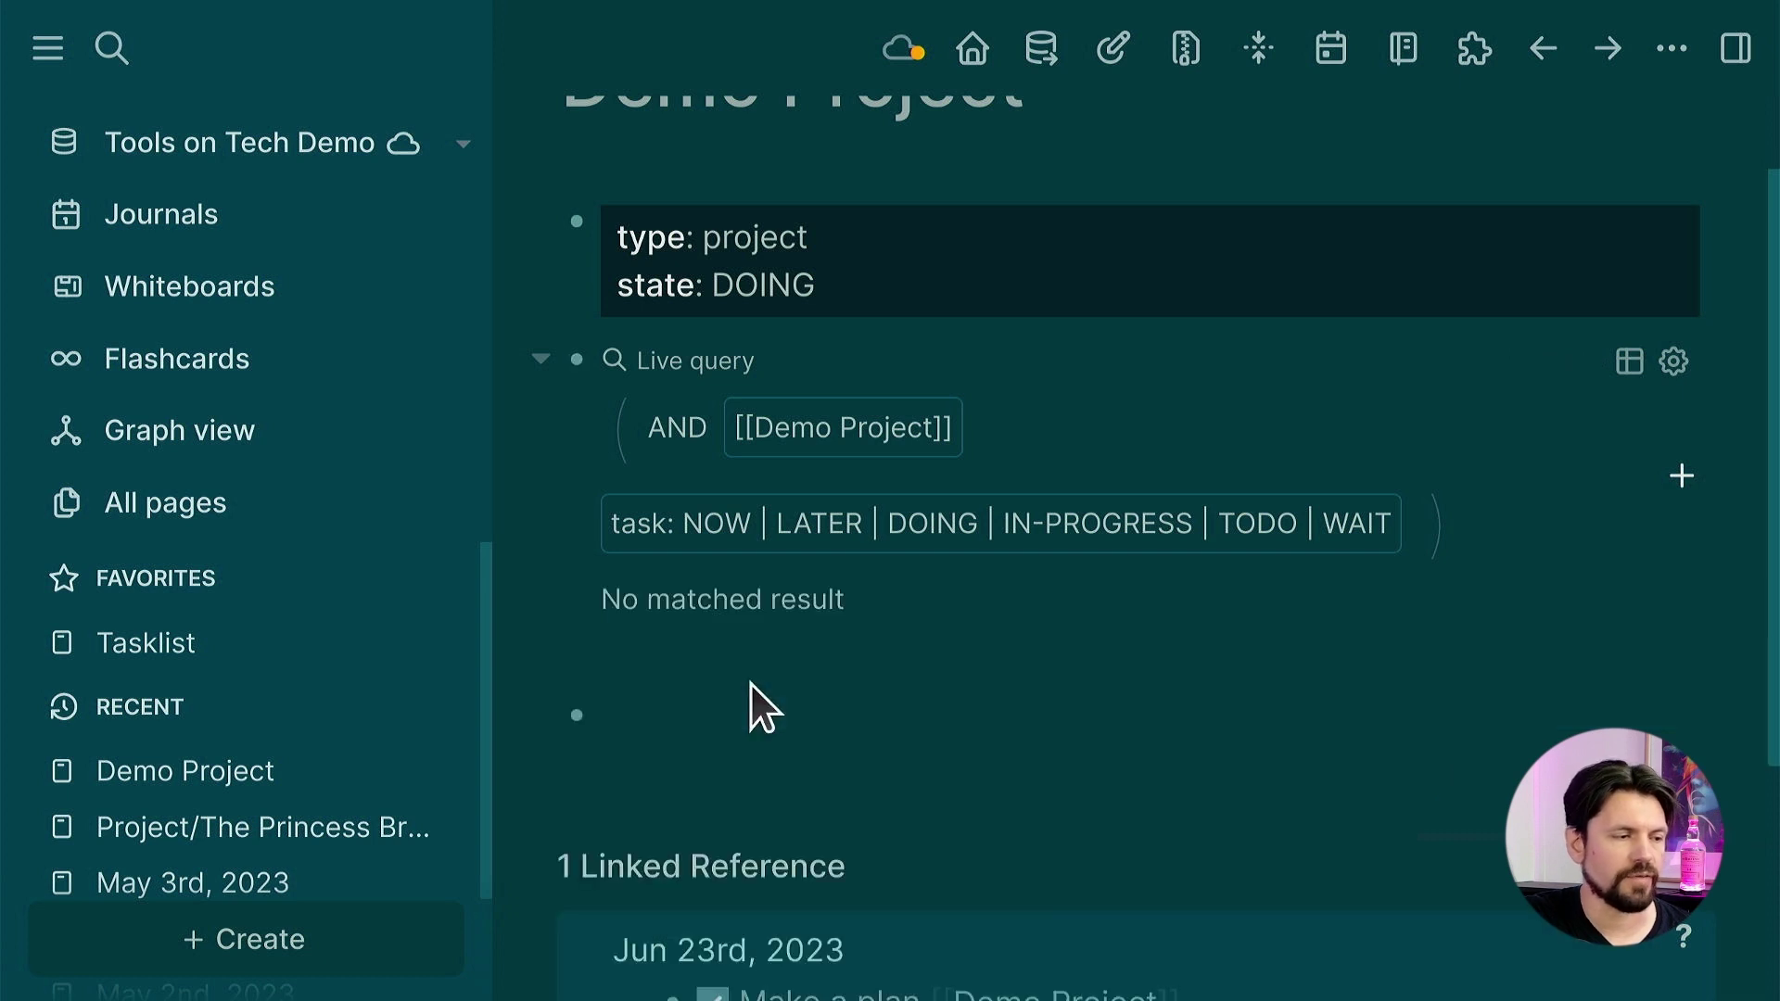
scroll(927, 741, down, 3)
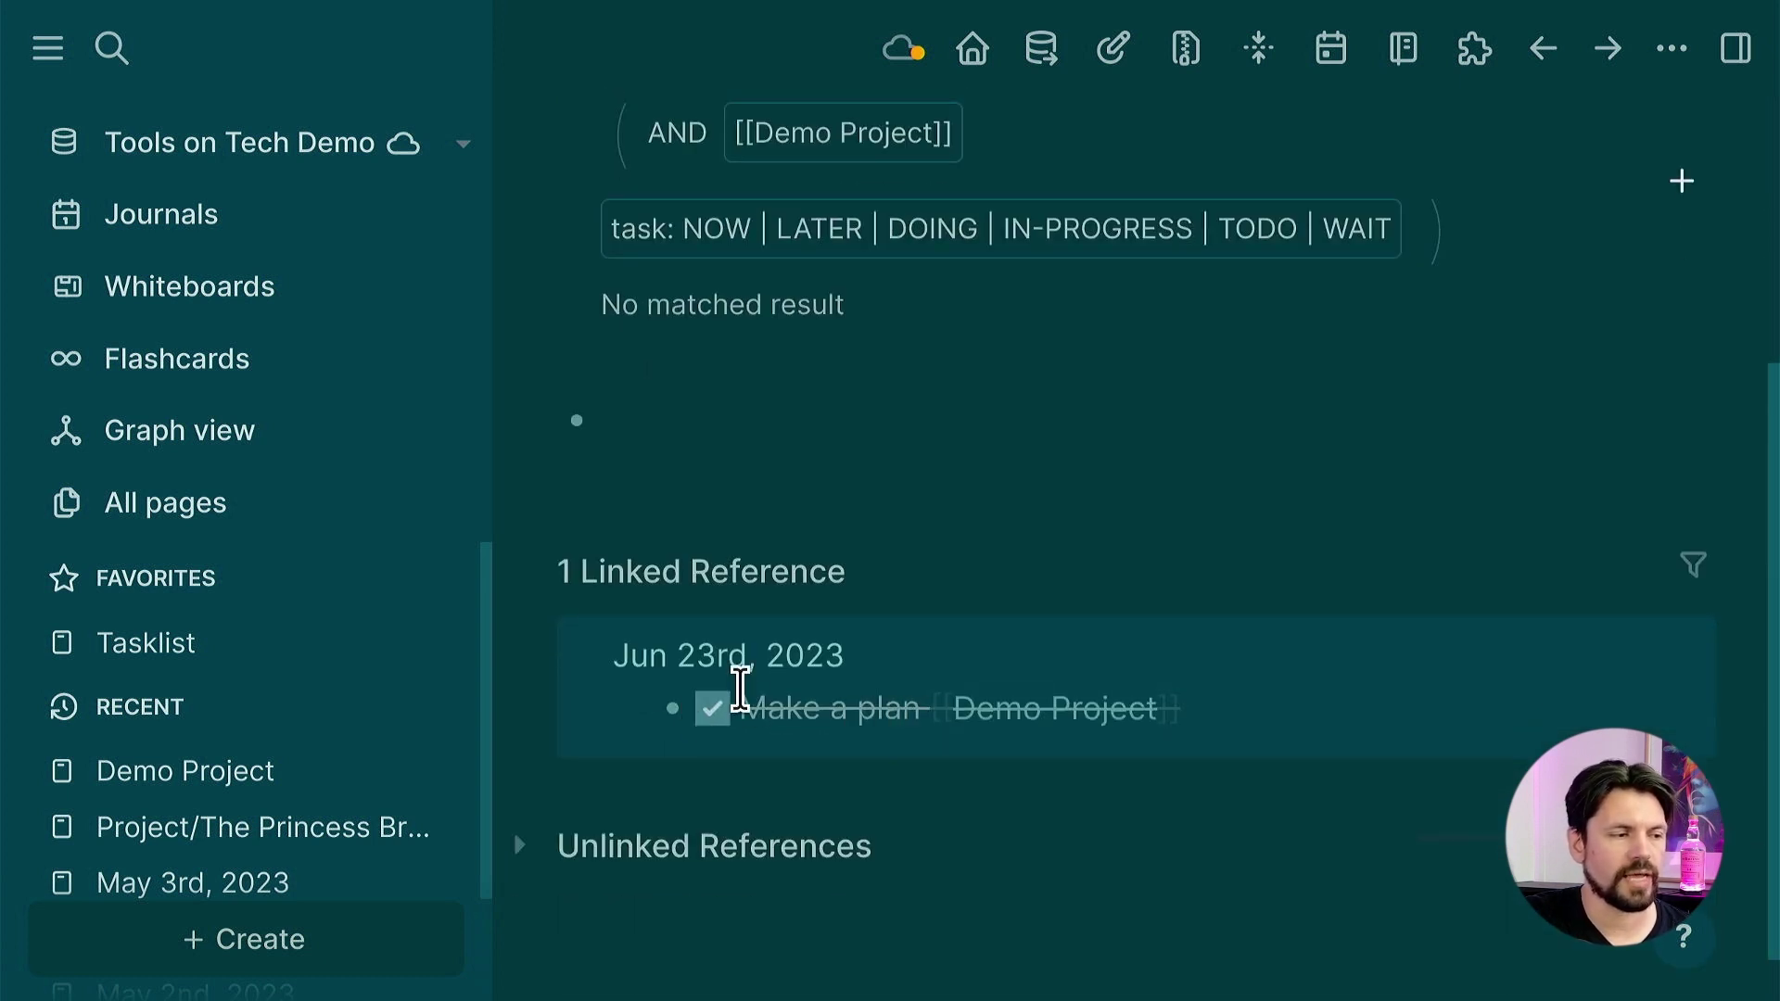
- In the Jun 23rd, 2023 journal, write 'Meeting start project [[Demo Project]] #meeting'
click(748, 660)
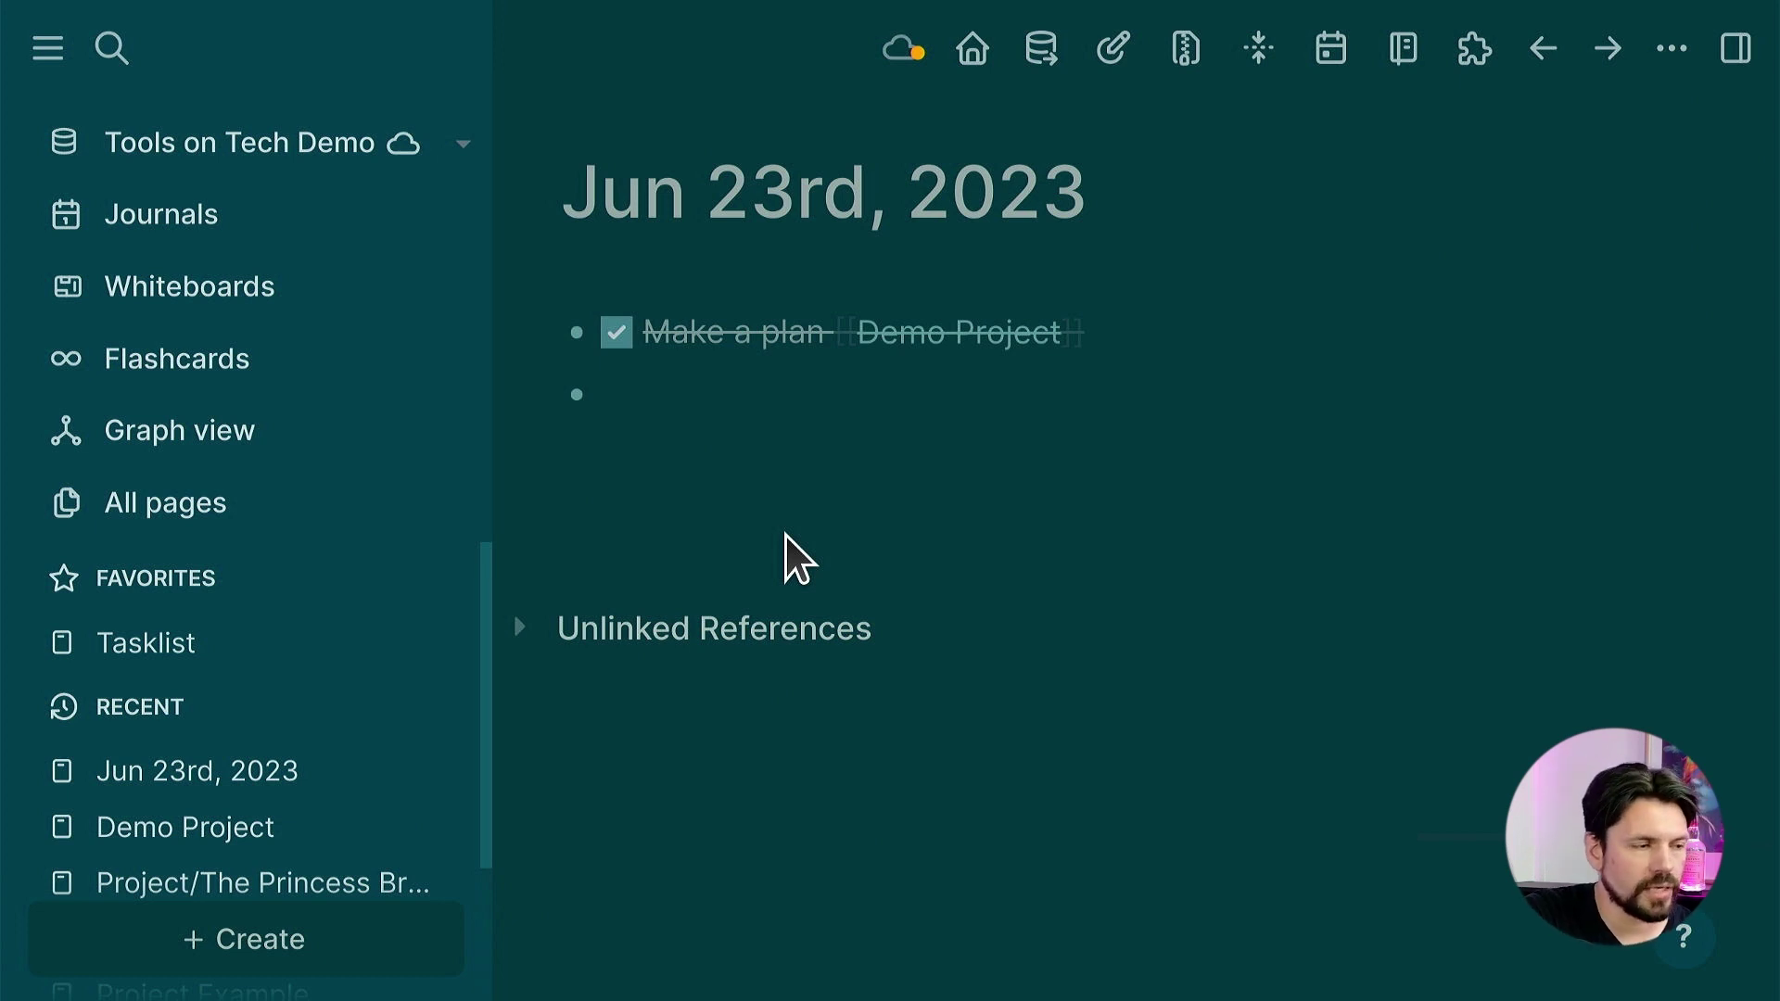
click(720, 389)
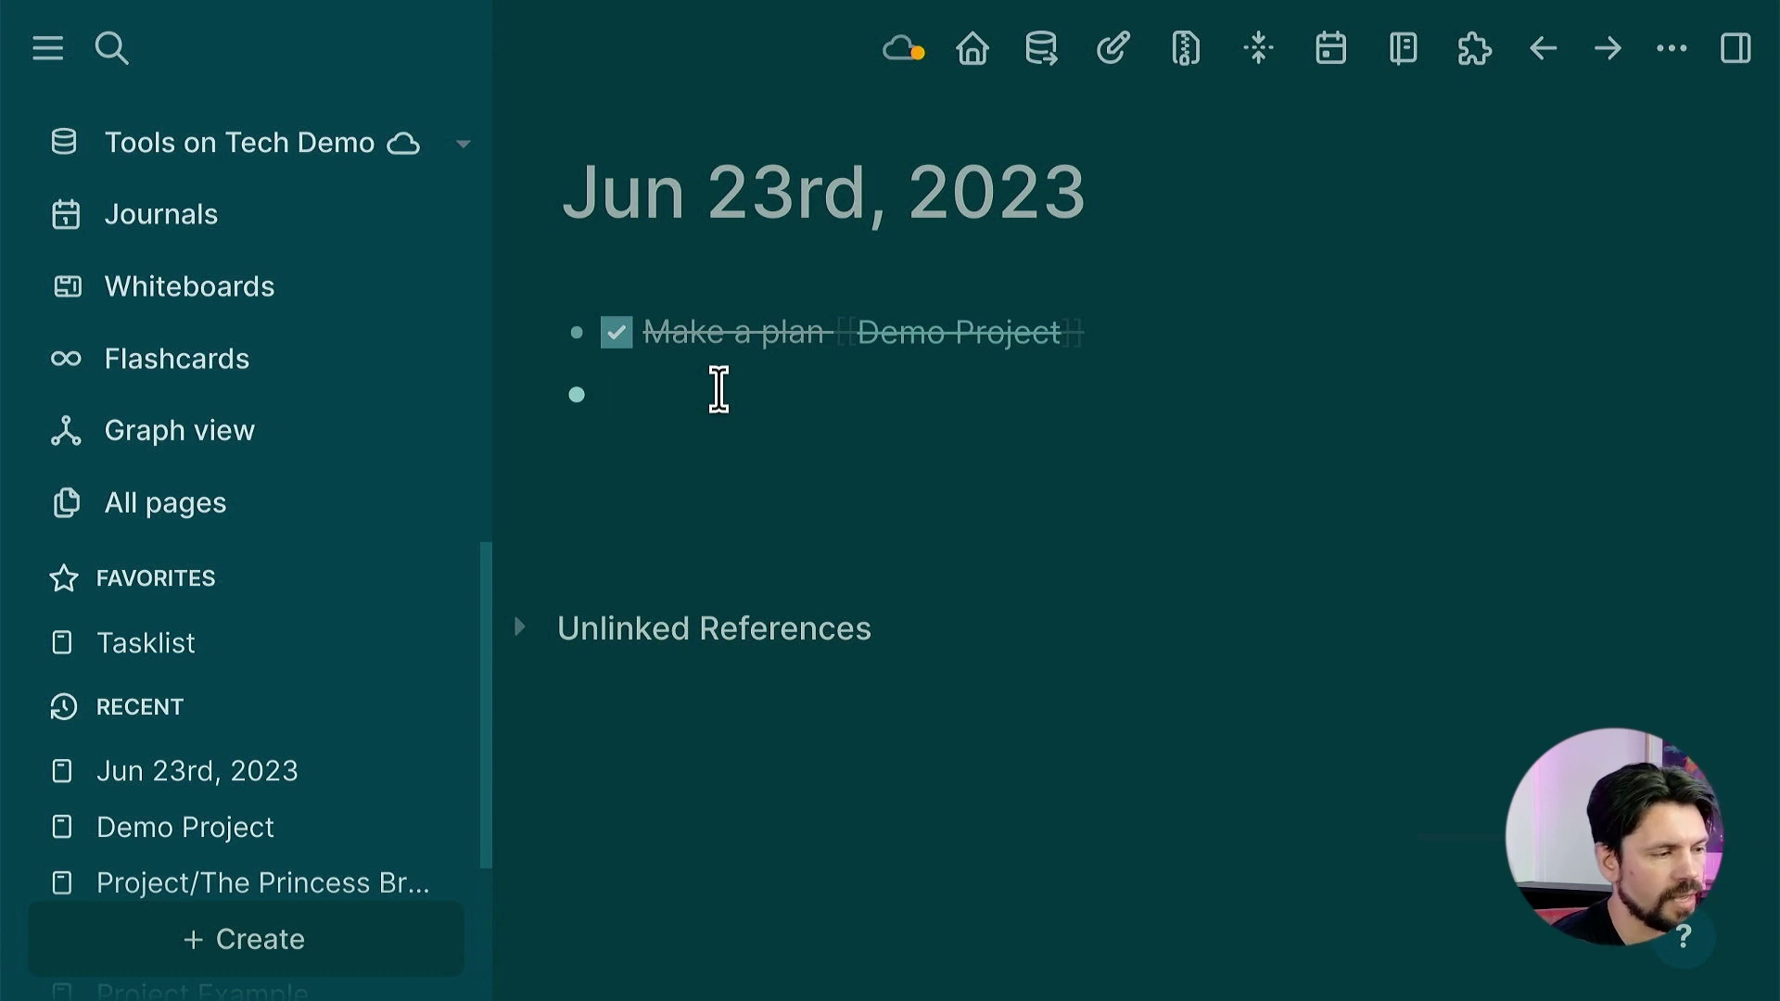
text(Meeting st)
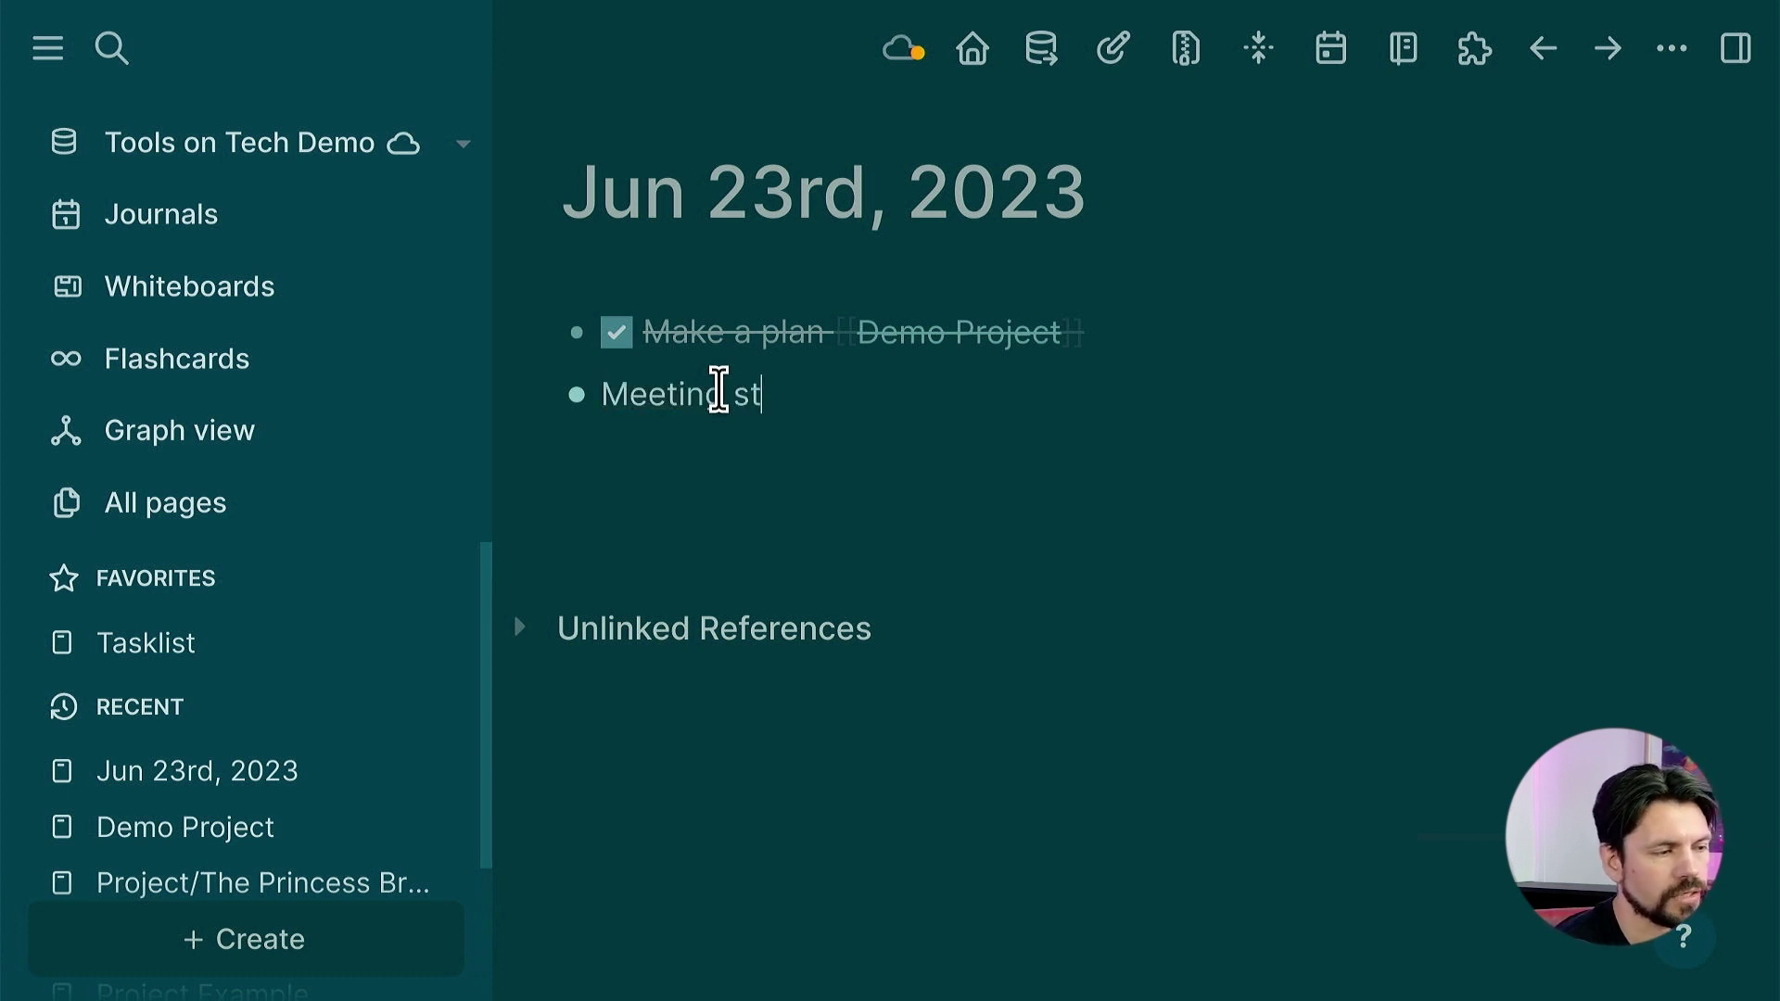
text(art project [[demo p)
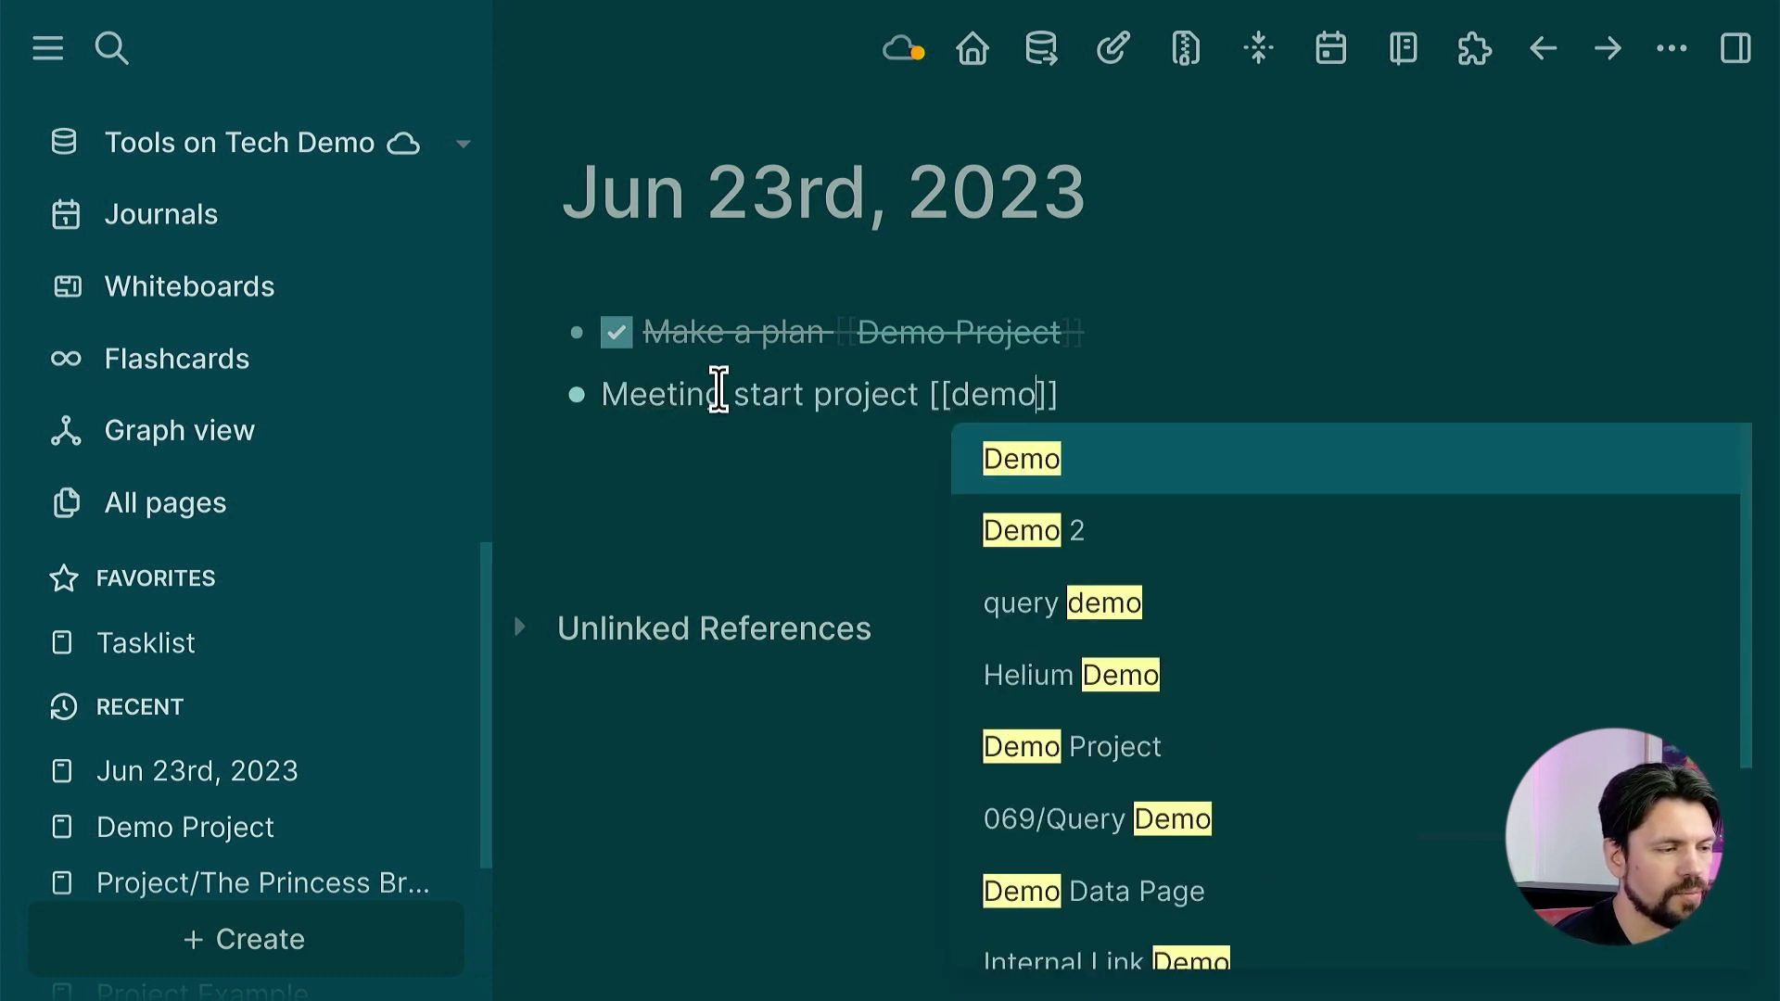
key(Return)
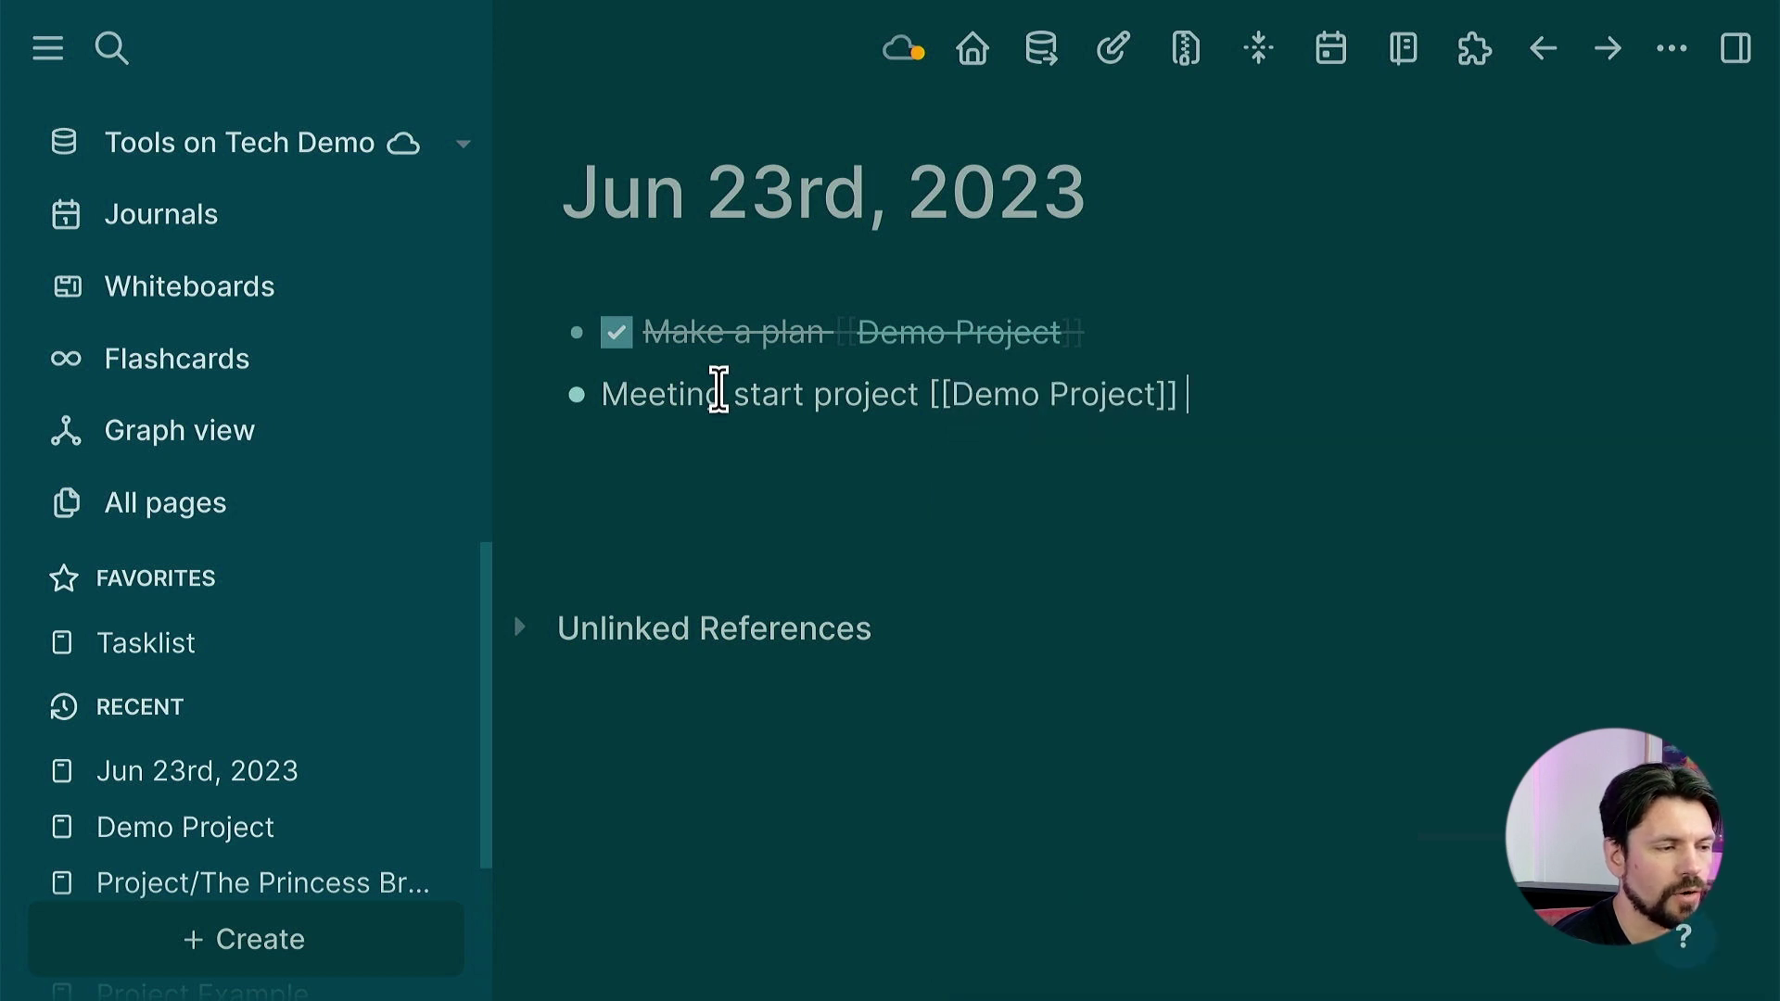
text(#meeting)
key(Return)
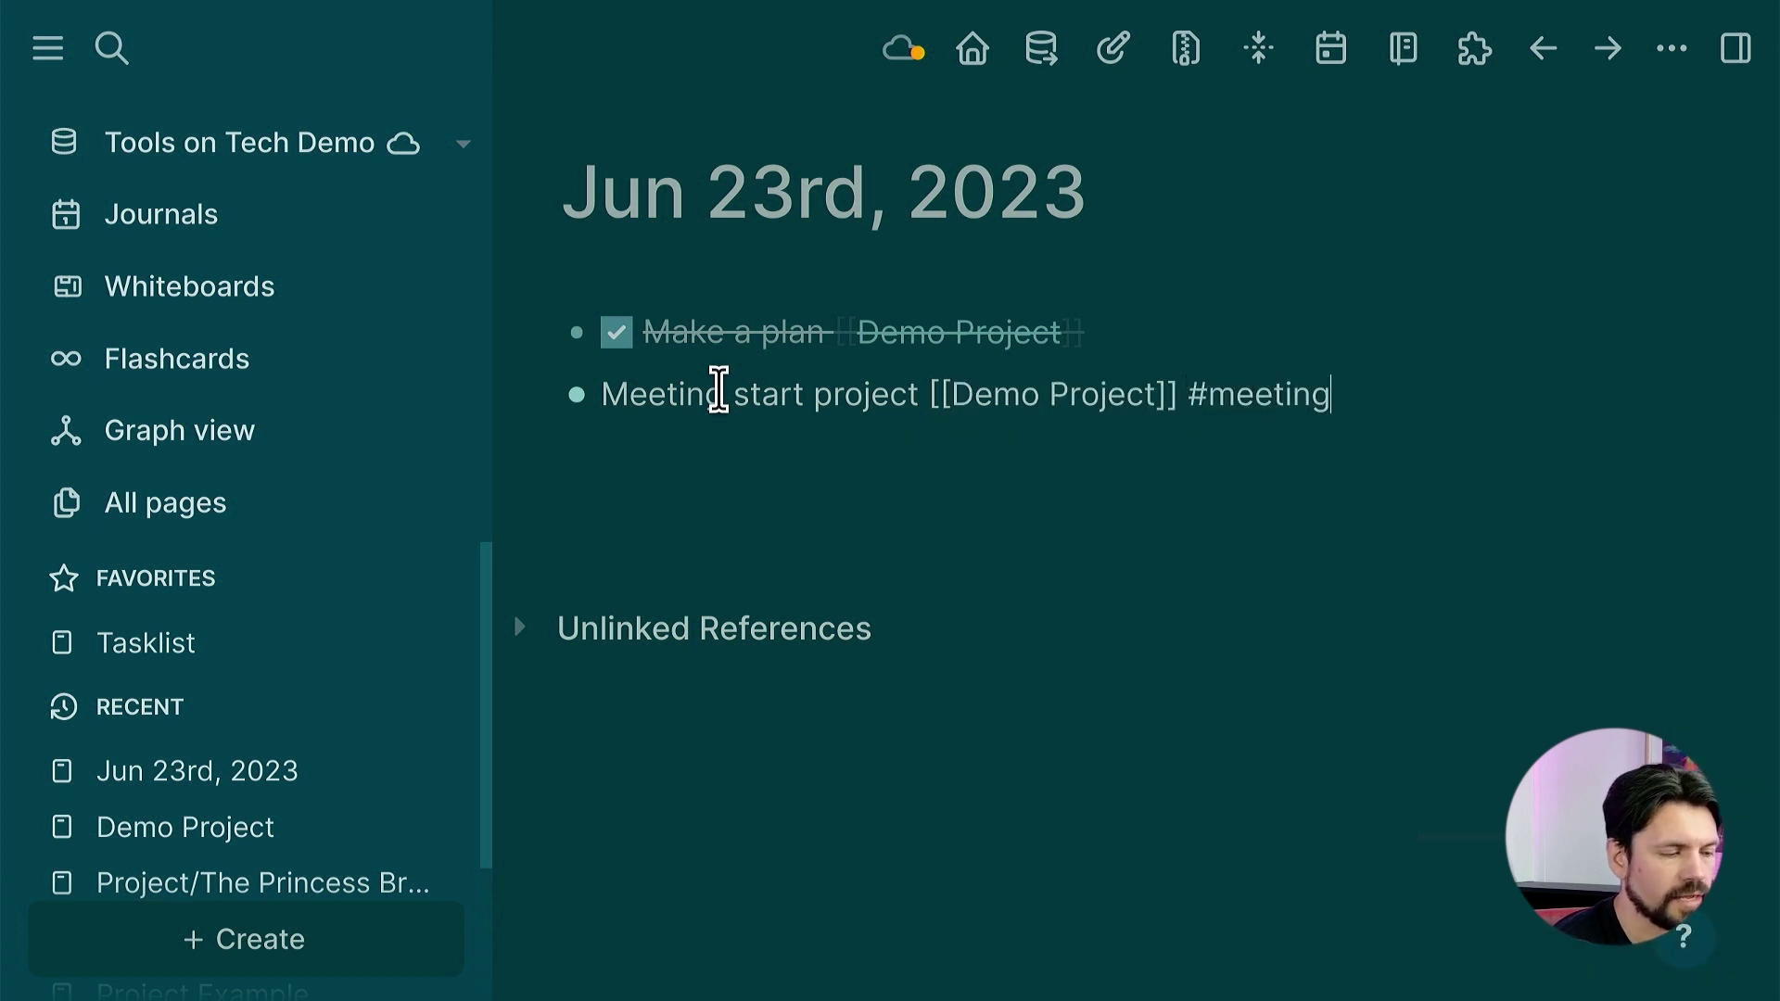
- Nest an Attending block with two attendee page links and a Notes block under the meeting
key(Return)
key(Tab)
text(Attending: [[Bas)
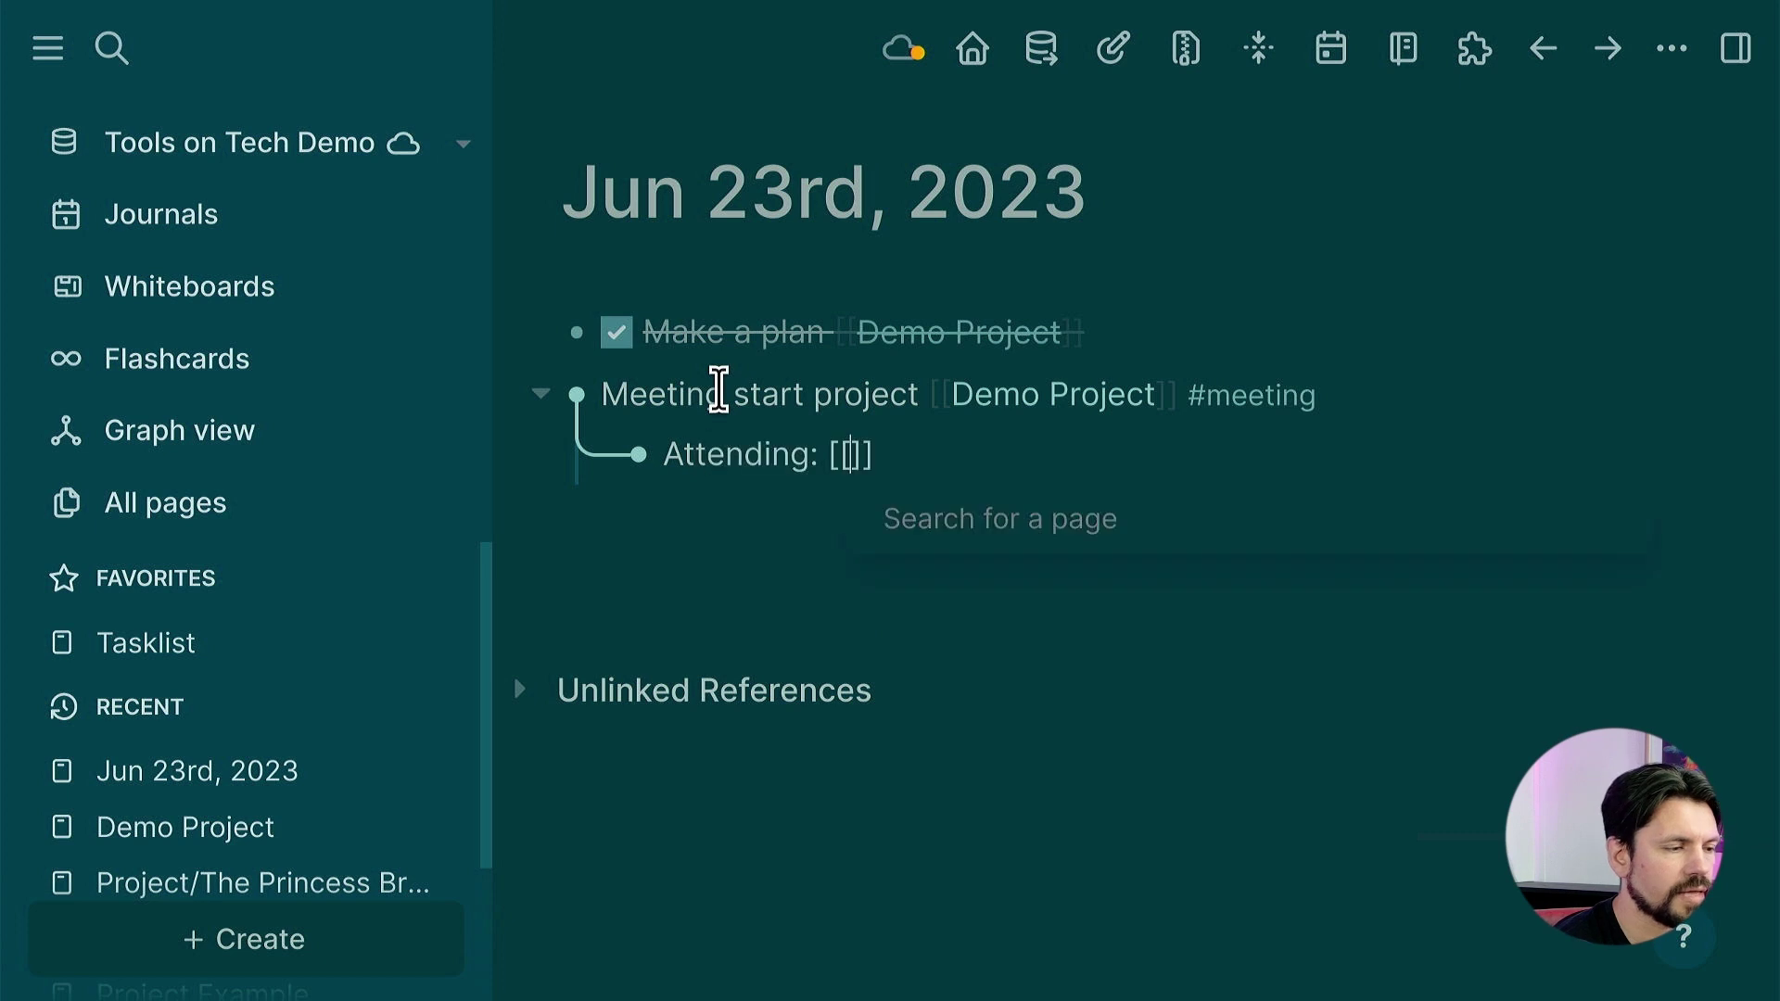
key(Return)
text(, [[Bob the cat)
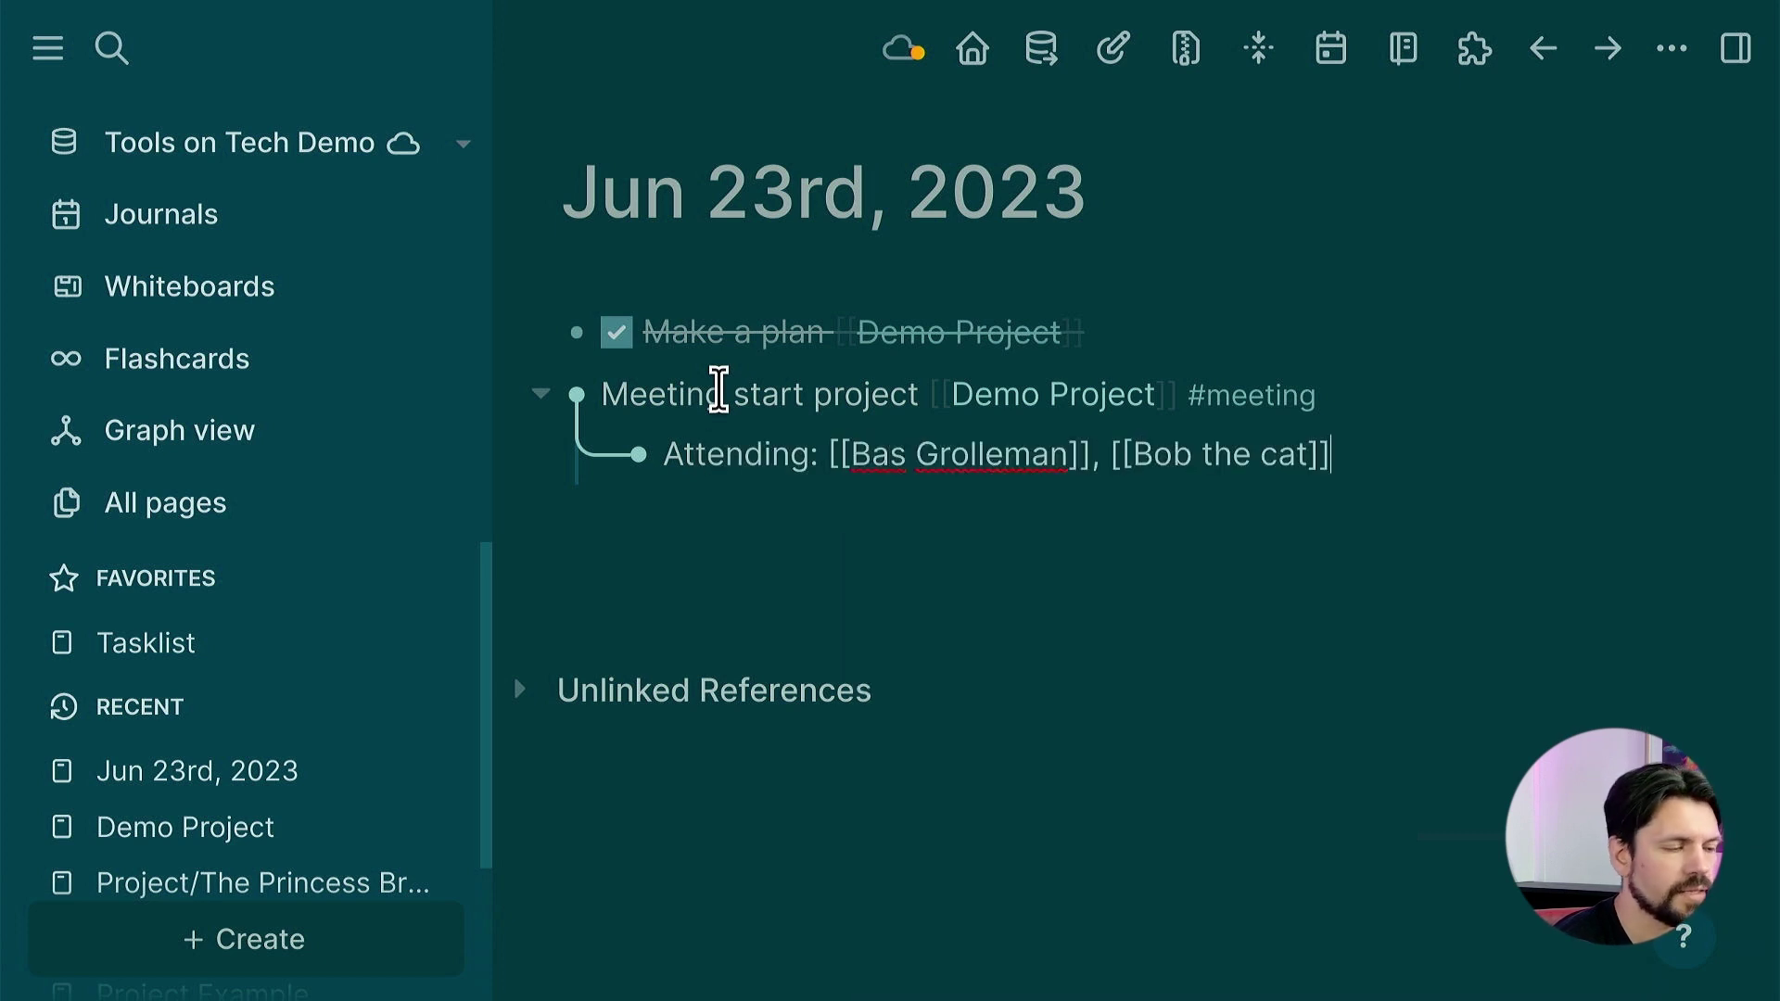
key(Return)
key(Return)
text(Notes)
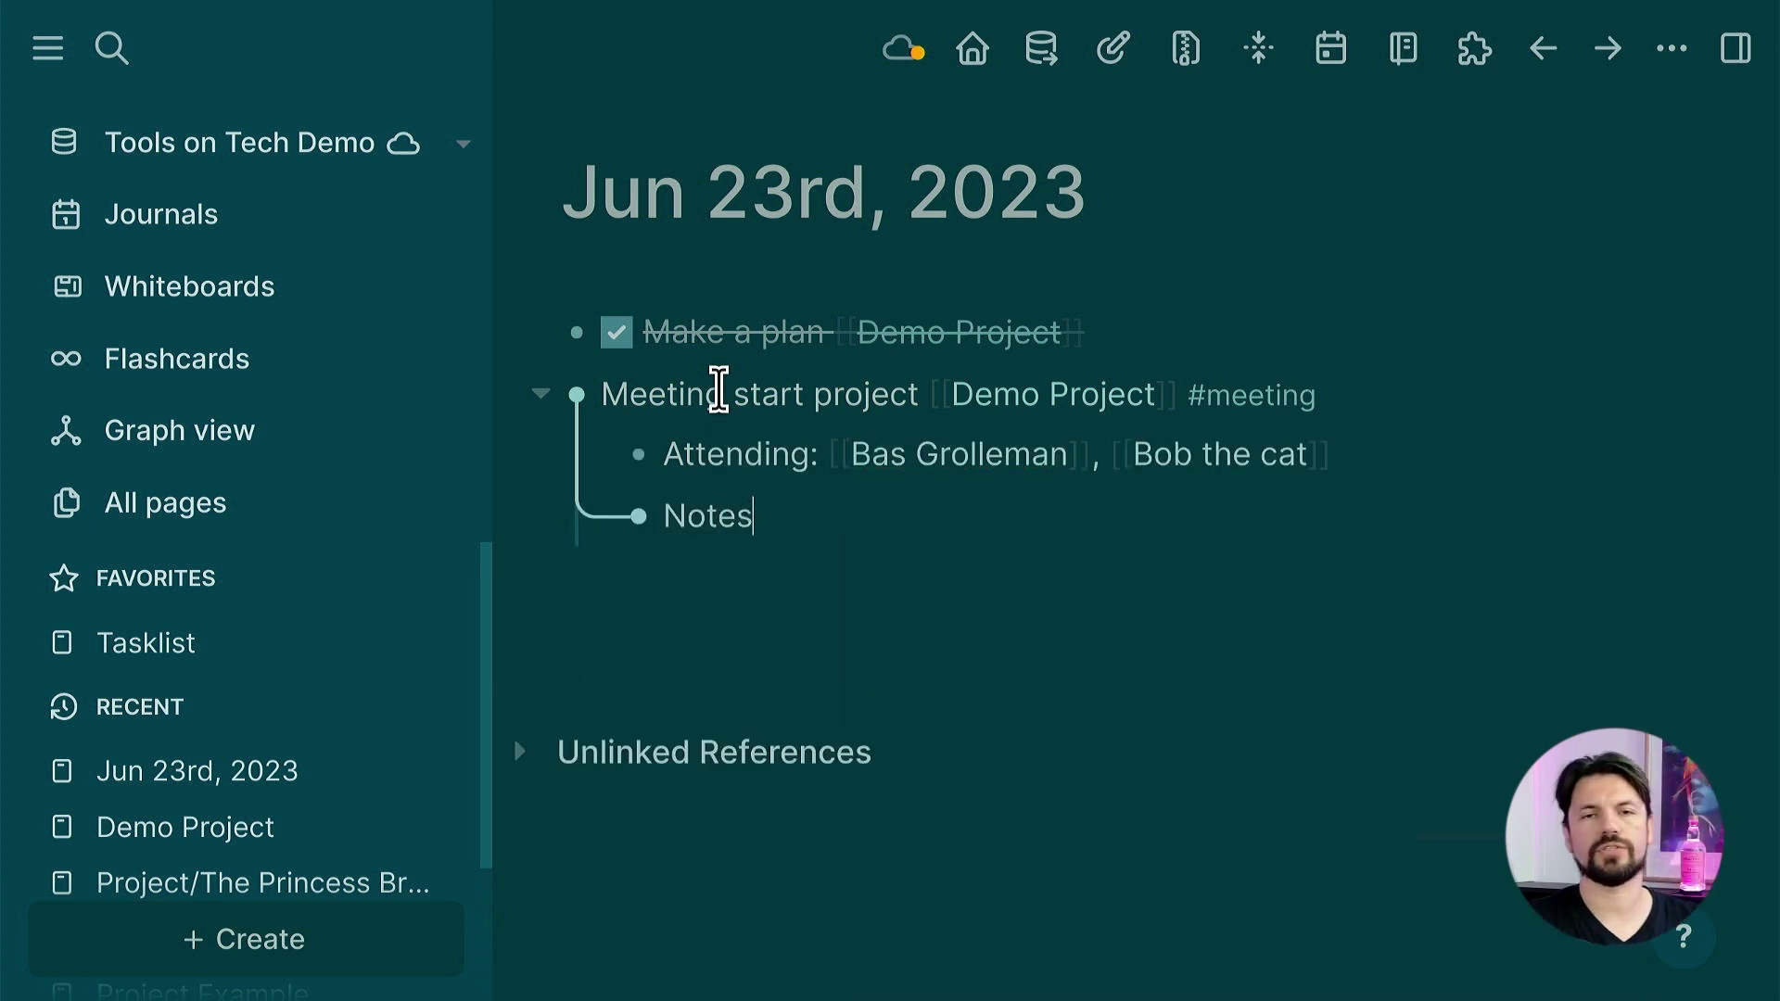
key(Return)
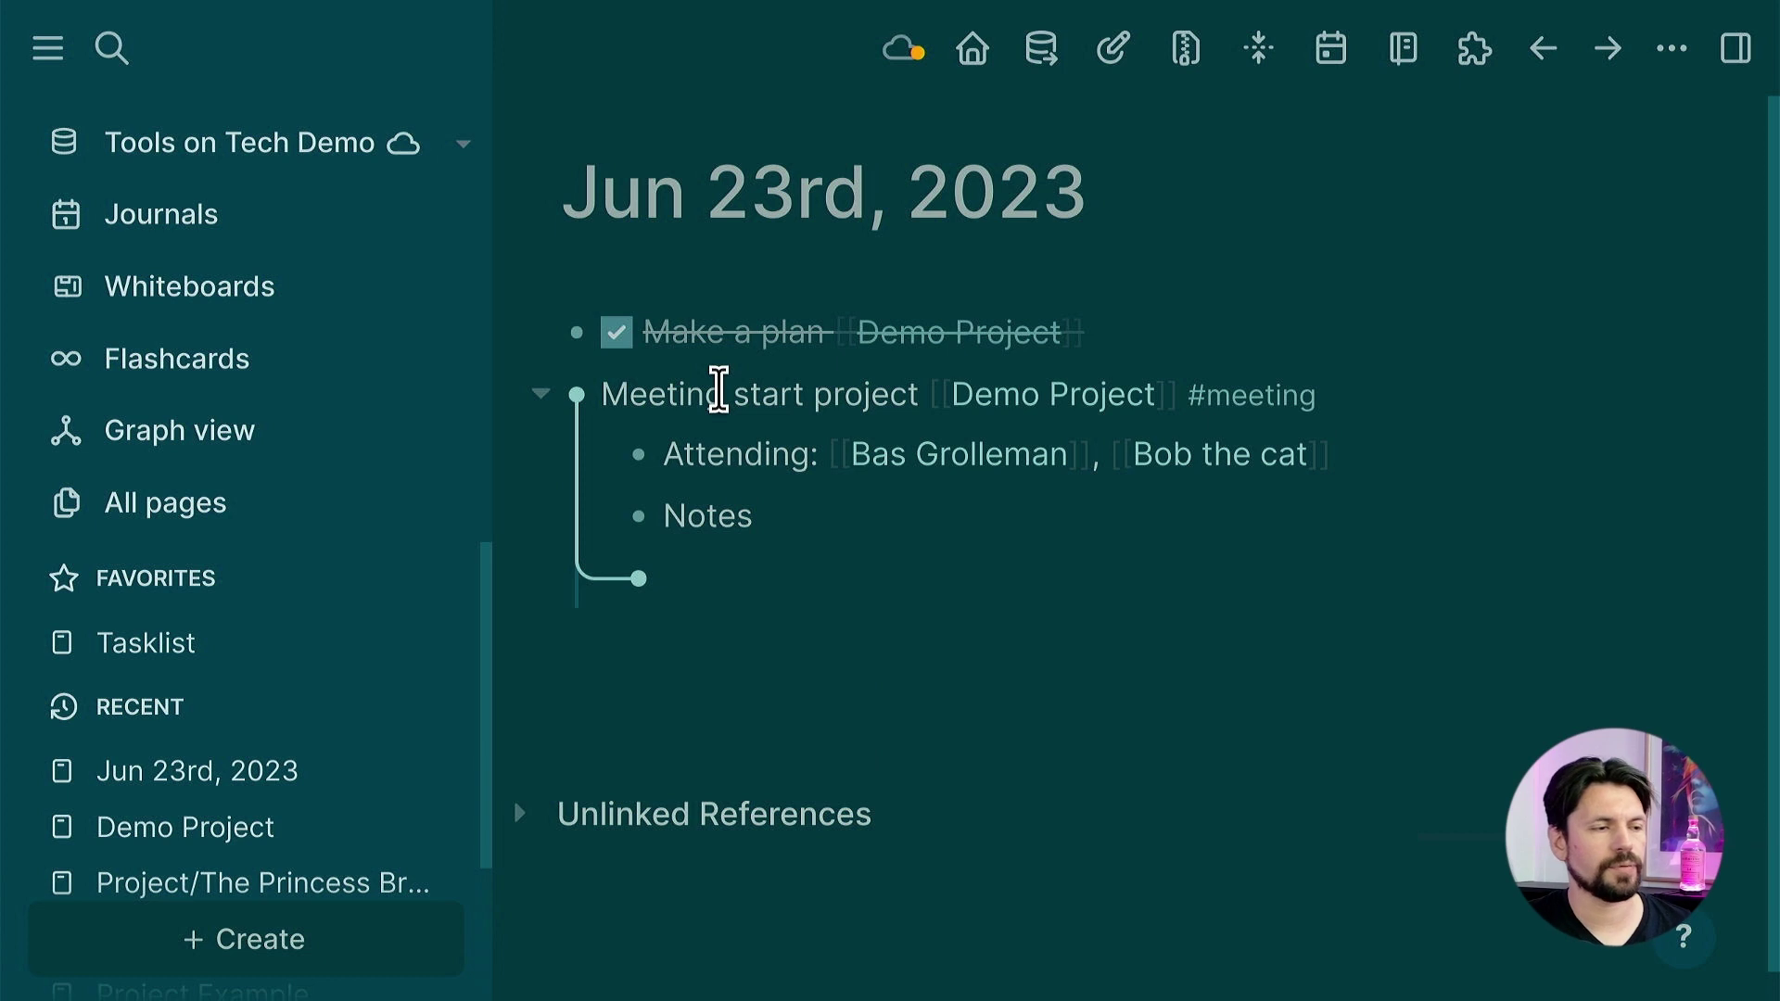
- Open Demo Project and filter its linked references to the meeting tag
click(970, 326)
scroll(742, 485, down, 3)
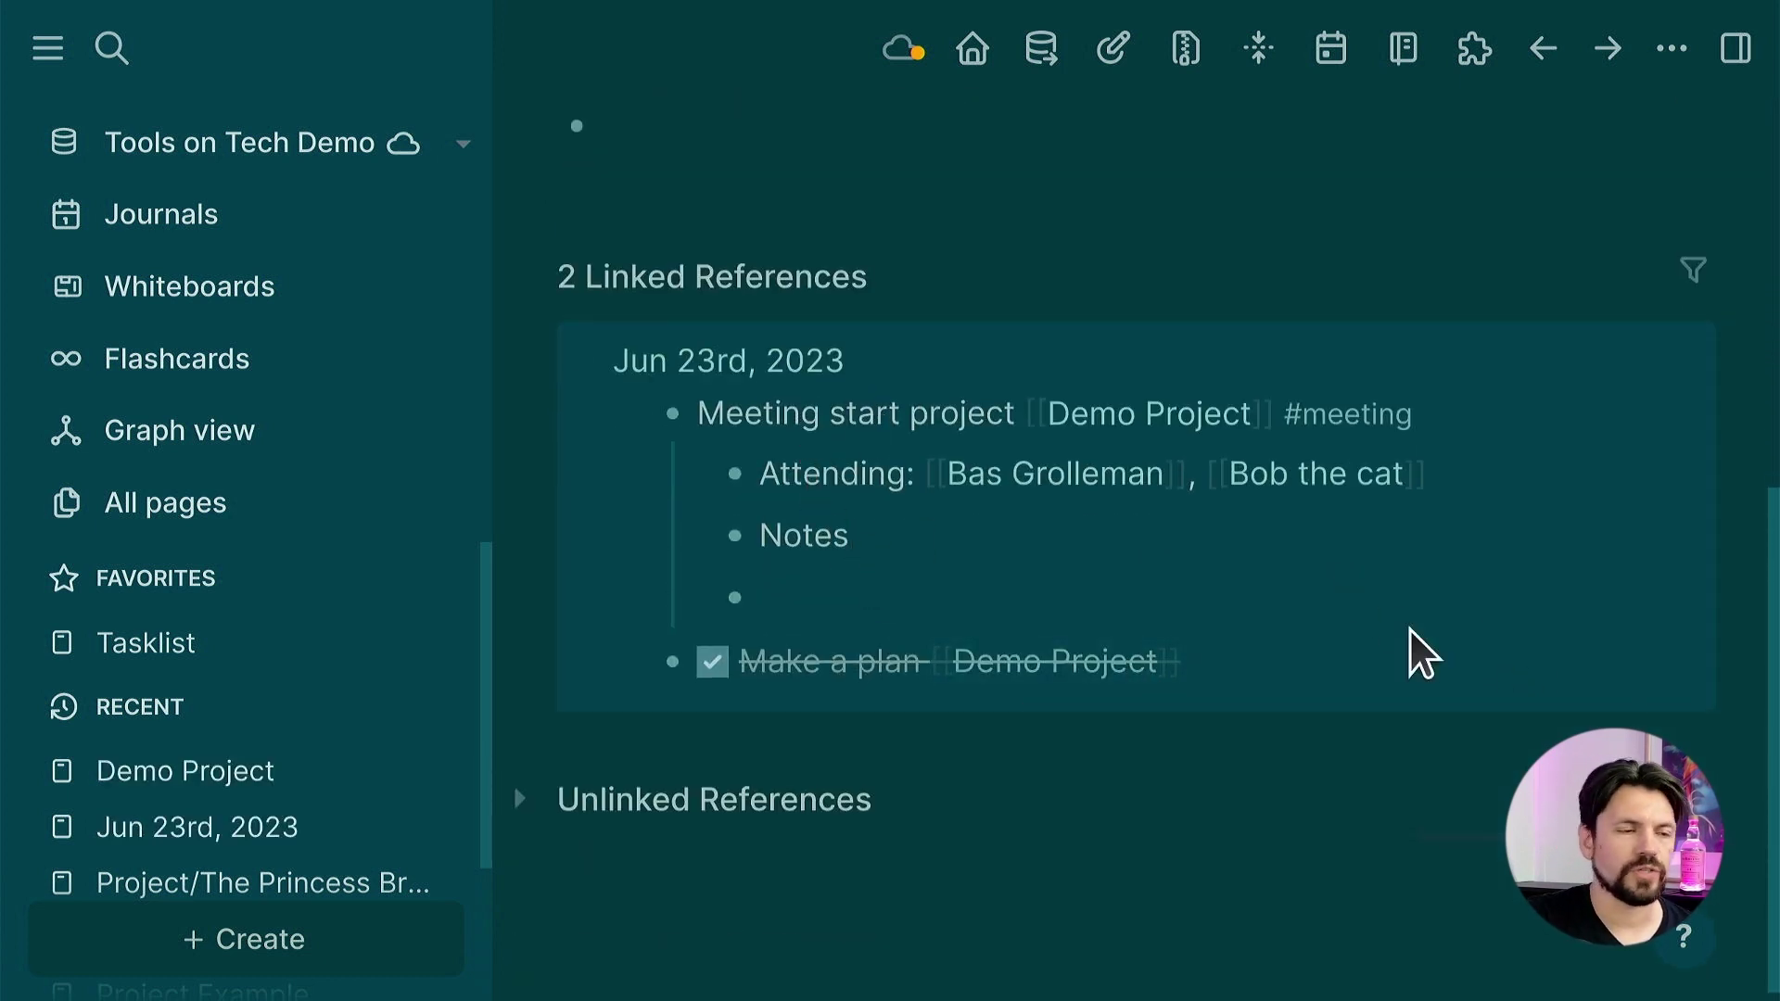
click(1695, 271)
click(1108, 612)
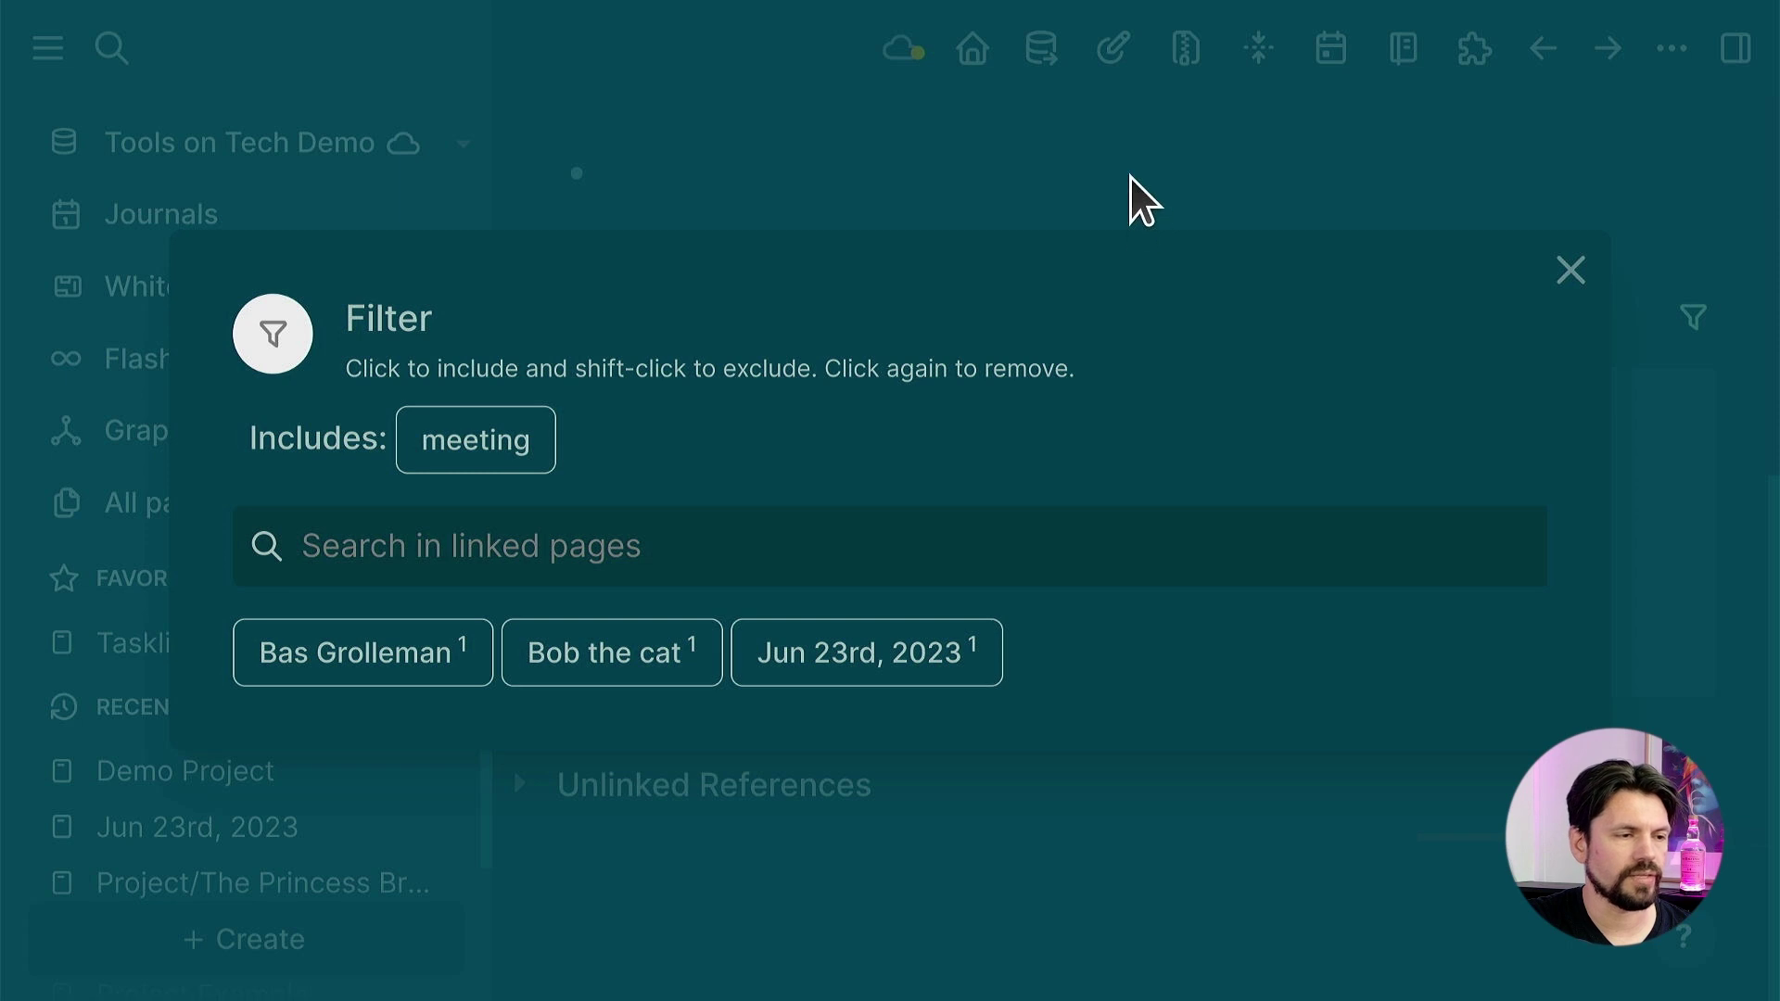
click(1571, 271)
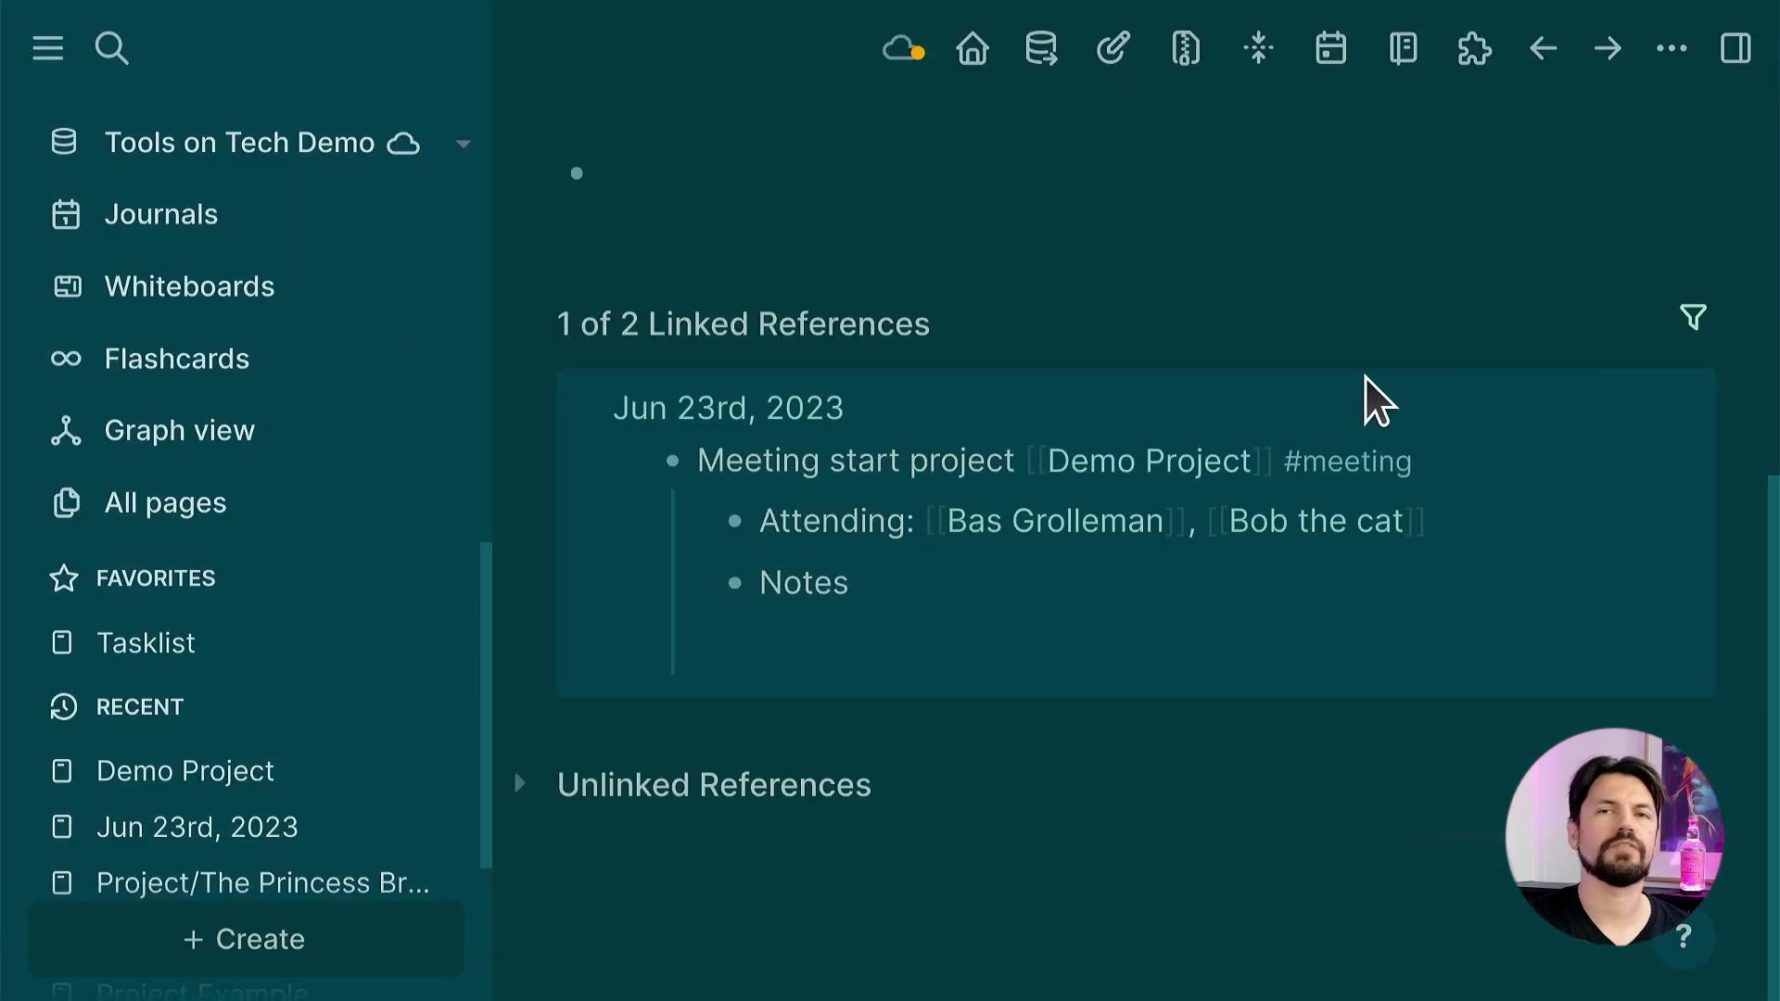
- Swap the meeting filter for DONE so only the Make a plan task remains
click(1691, 322)
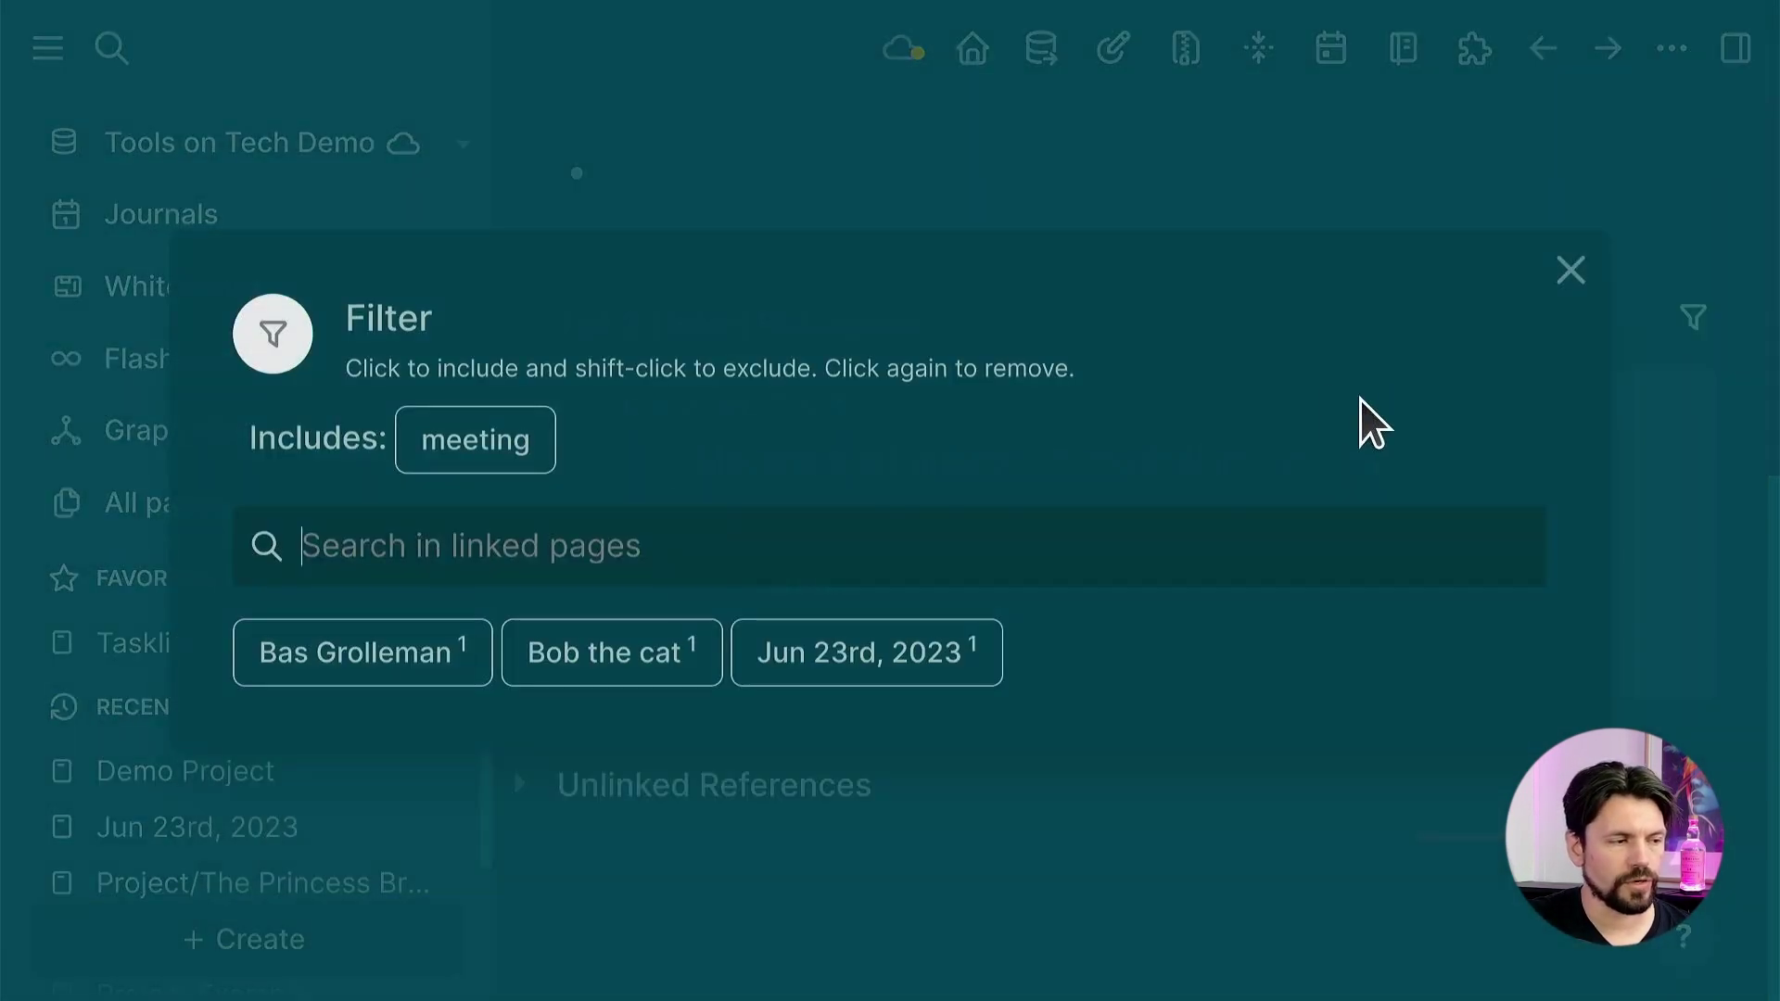
click(506, 447)
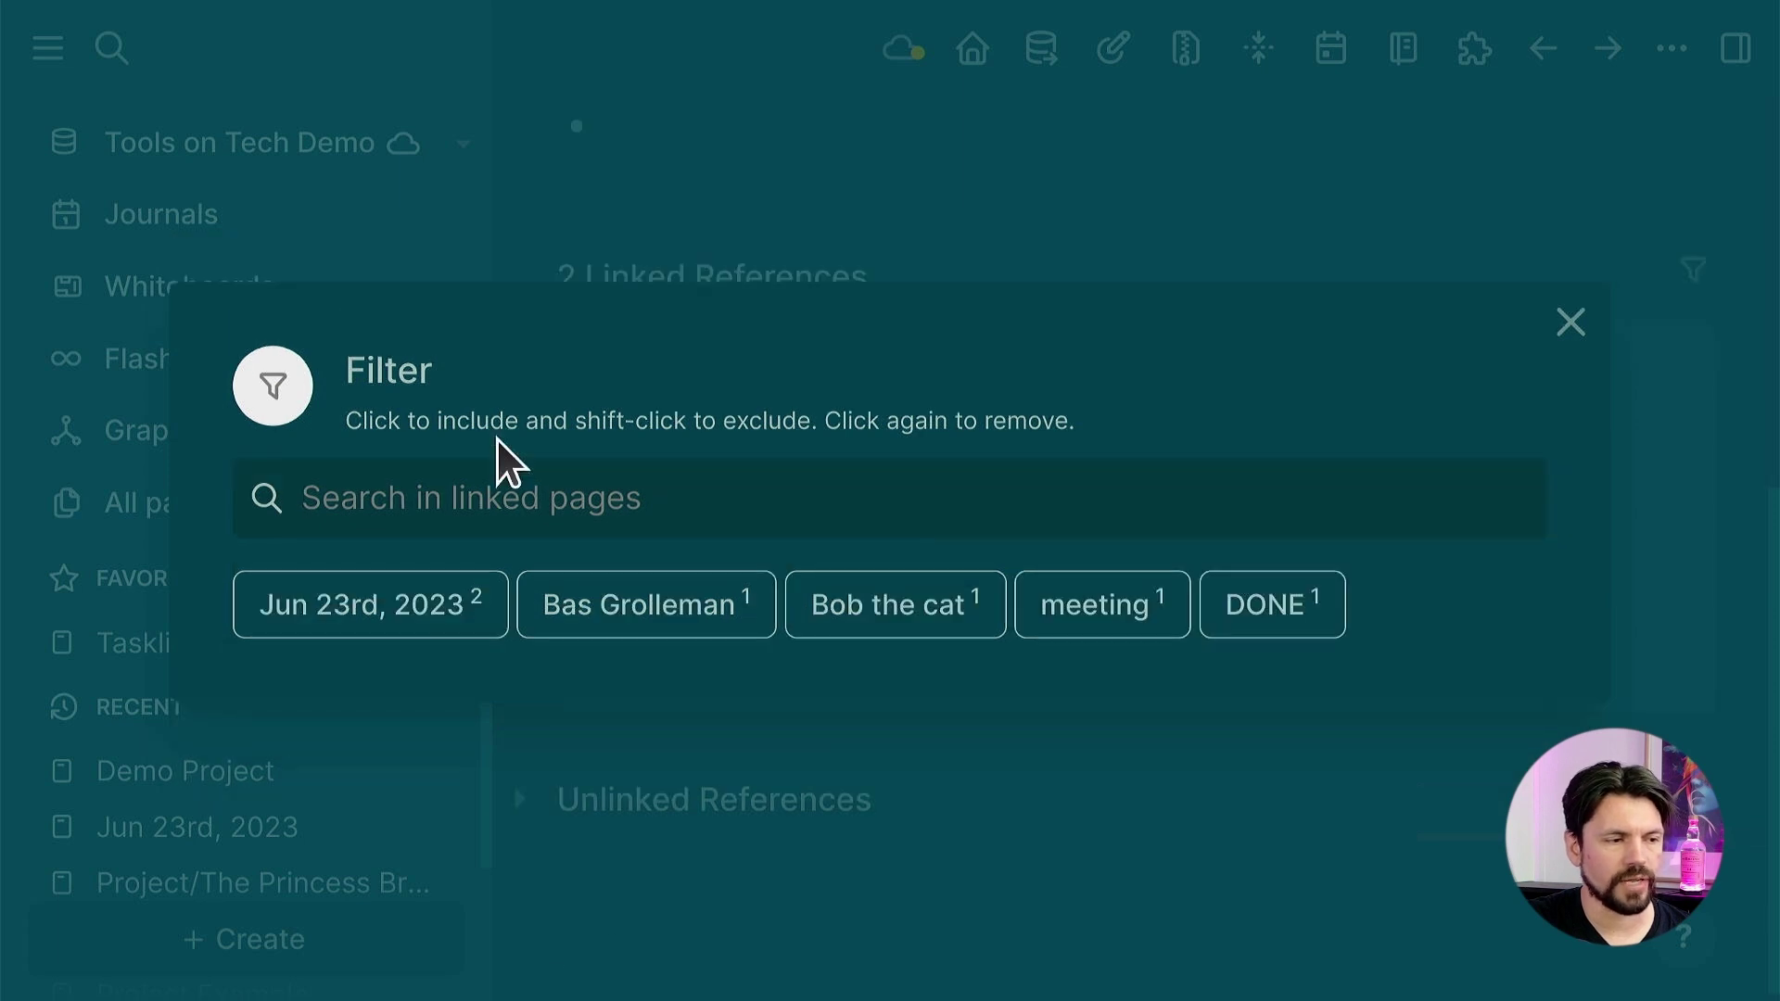
click(1266, 614)
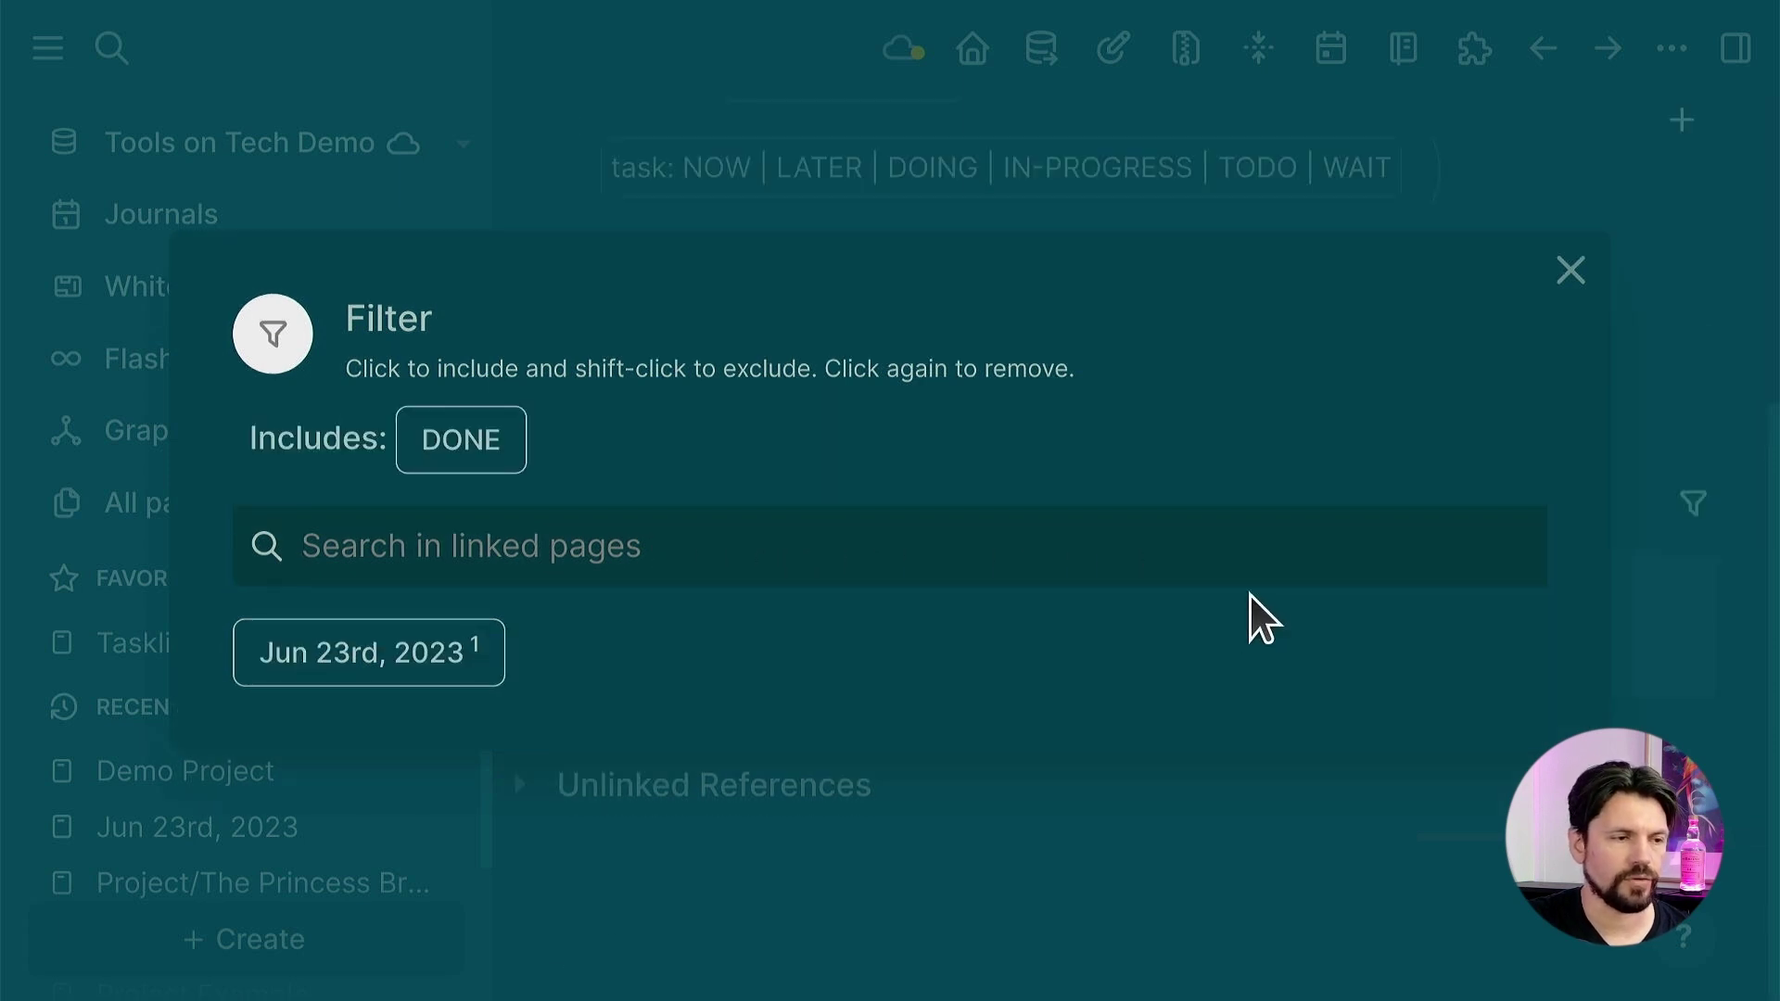
click(1576, 276)
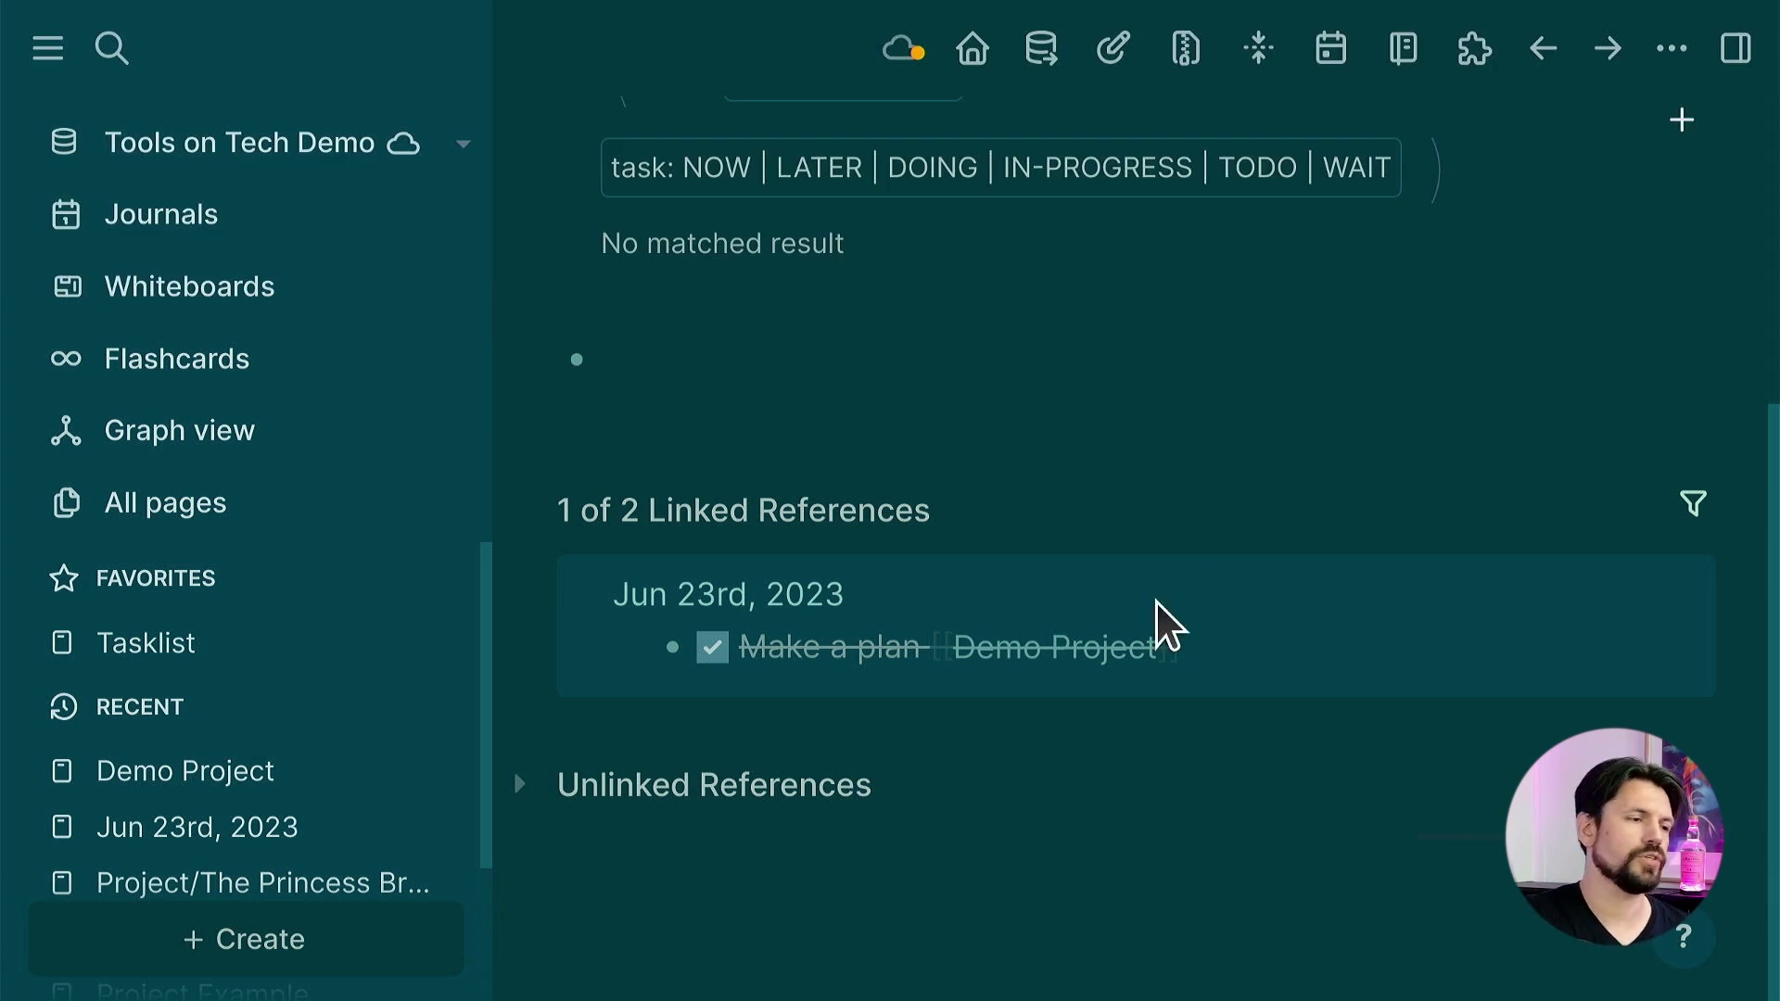
scroll(1156, 603, up, 5)
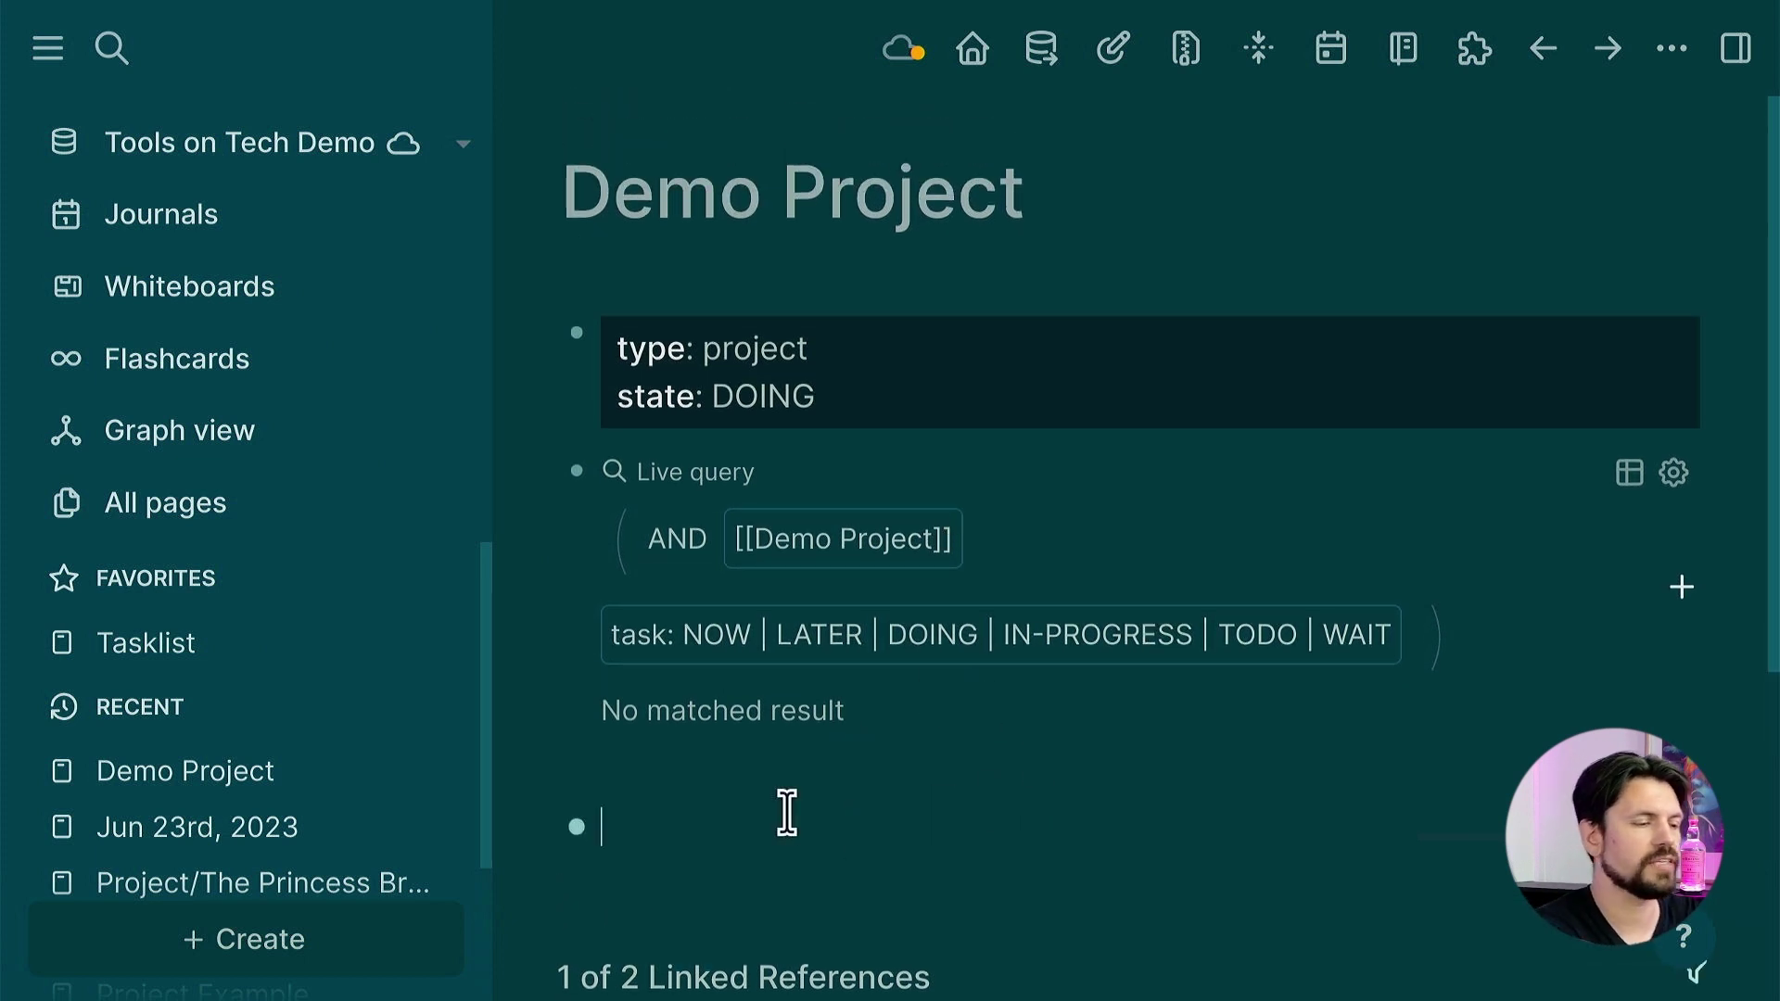
- Paste the Goals heading with 'Done after this video' and add a ### Notes heading at Goals' level
text(Goals Done after this video)
key(Return)
text(###)
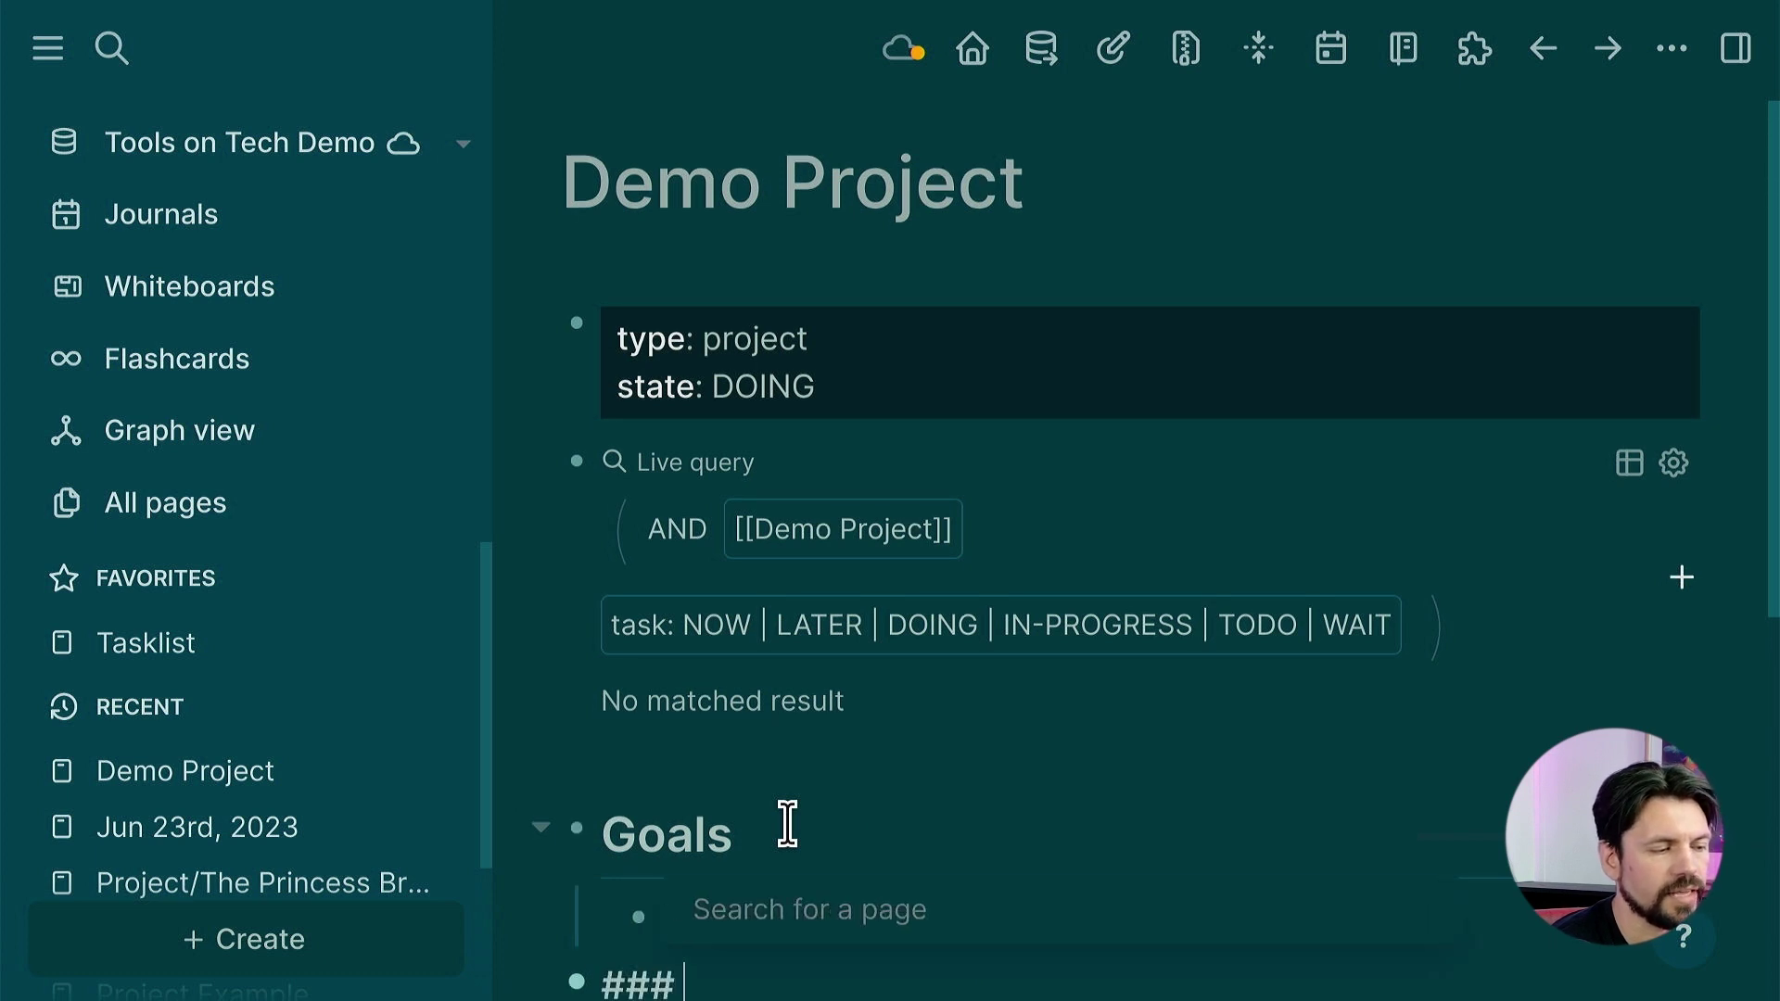
key(shift+Tab)
text(Notes)
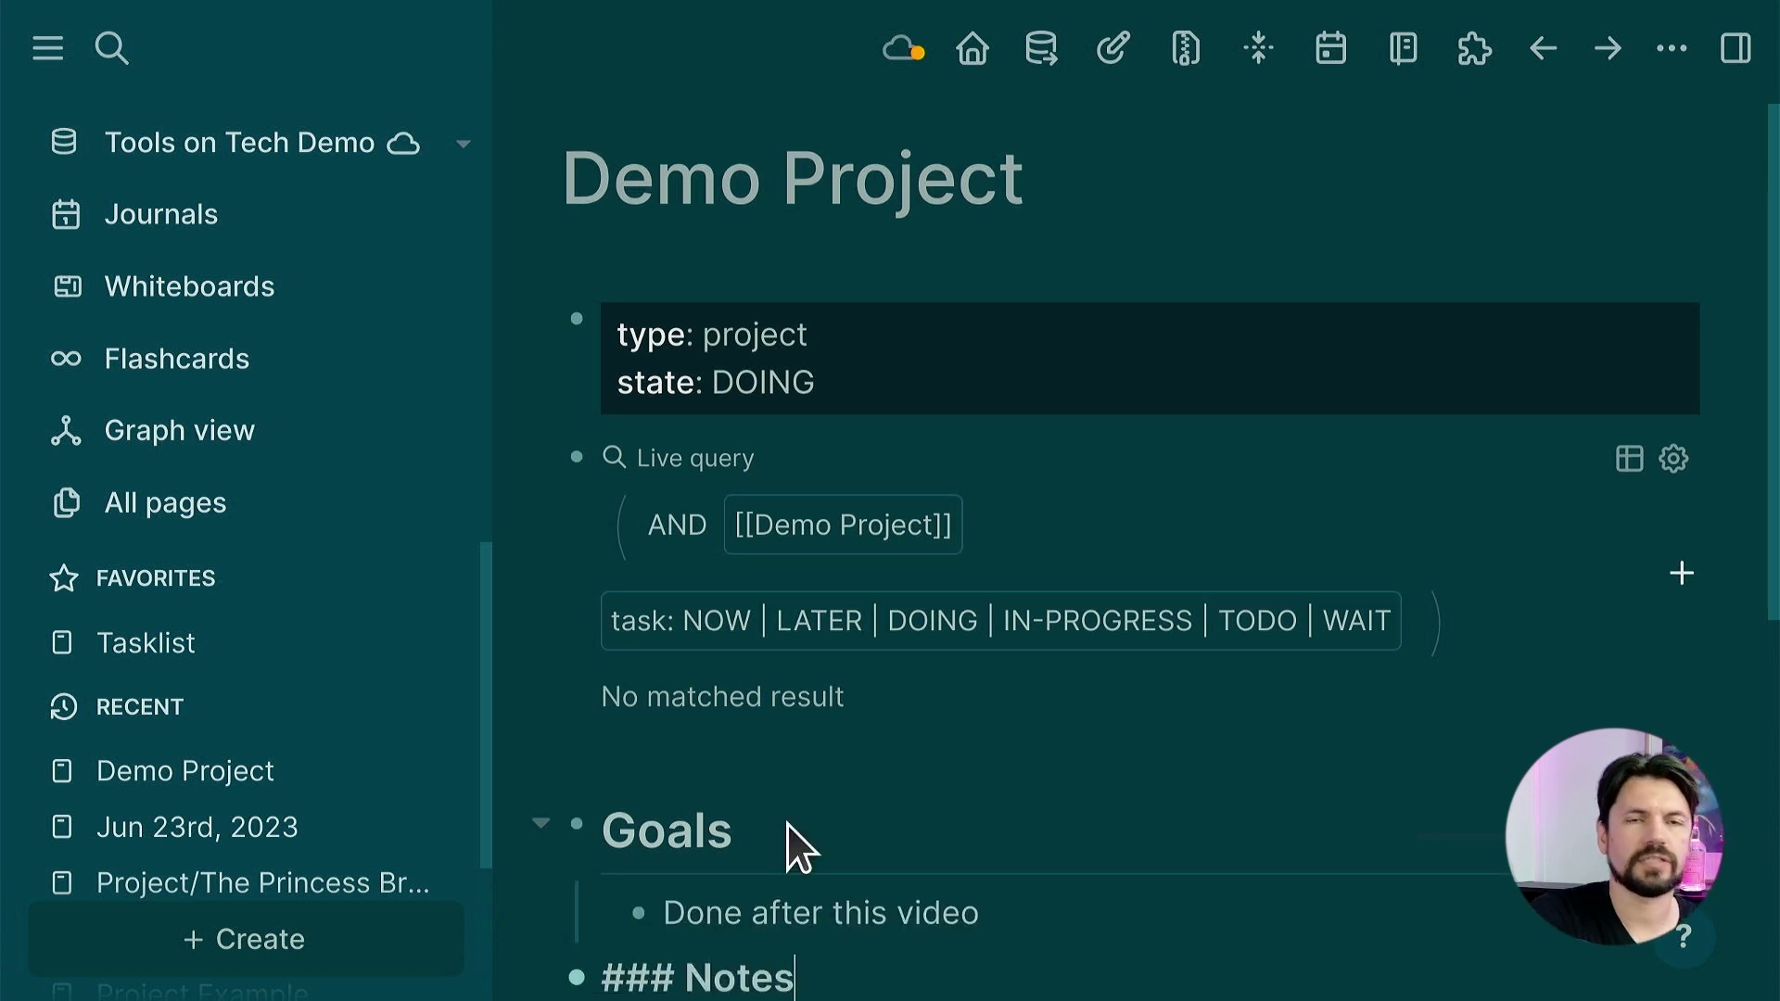
key(Return)
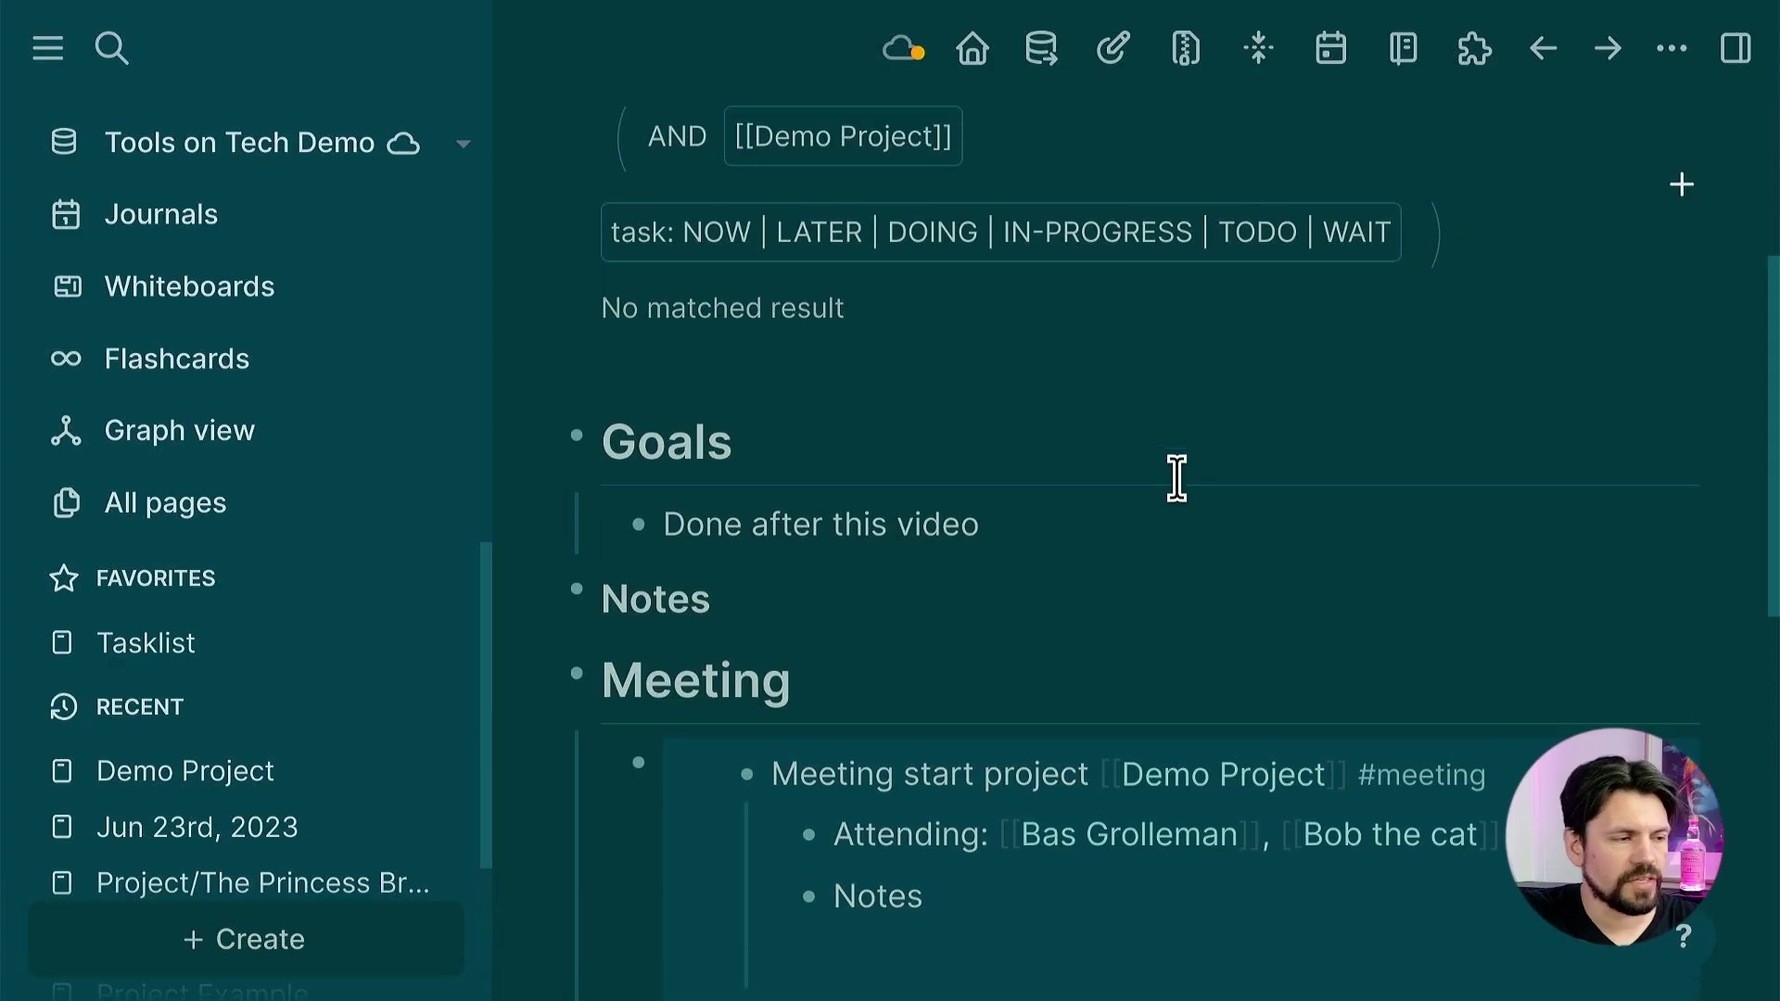
- Scroll the Demo Project page back up to its title and properties
scroll(1177, 477, up, 5)
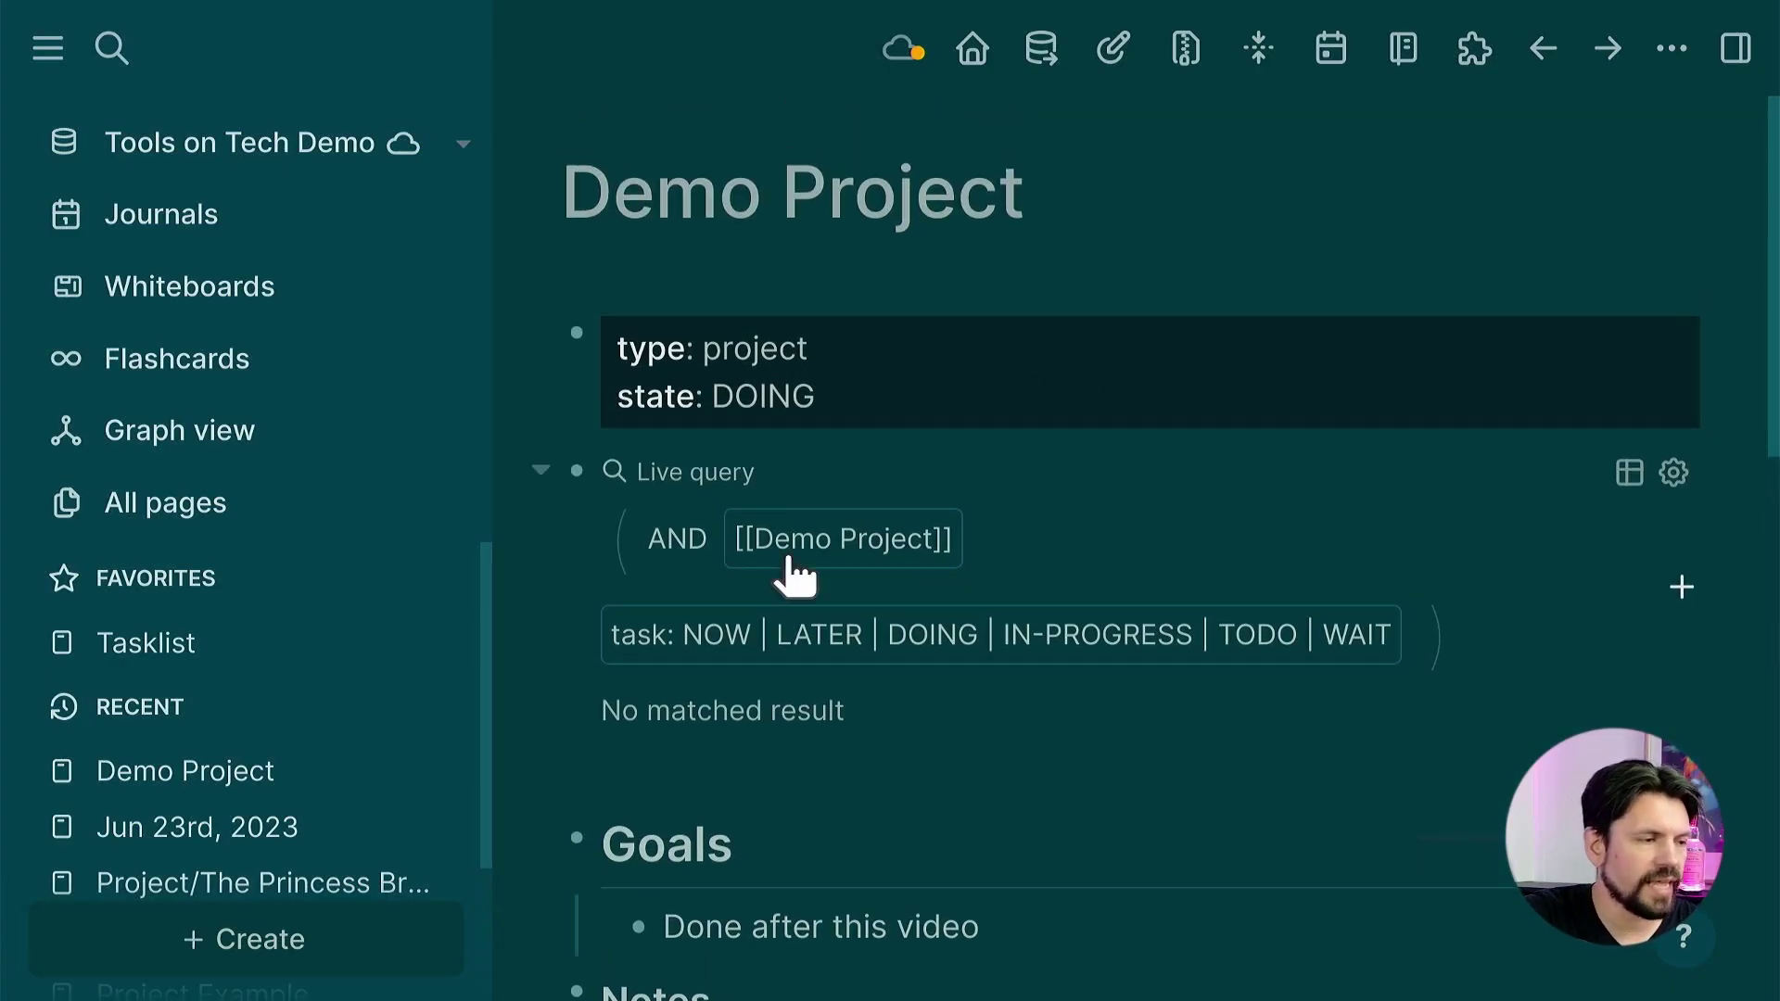
- Replace the live query block with a '# Tasklist' heading and a nested block beneath it
click(690, 474)
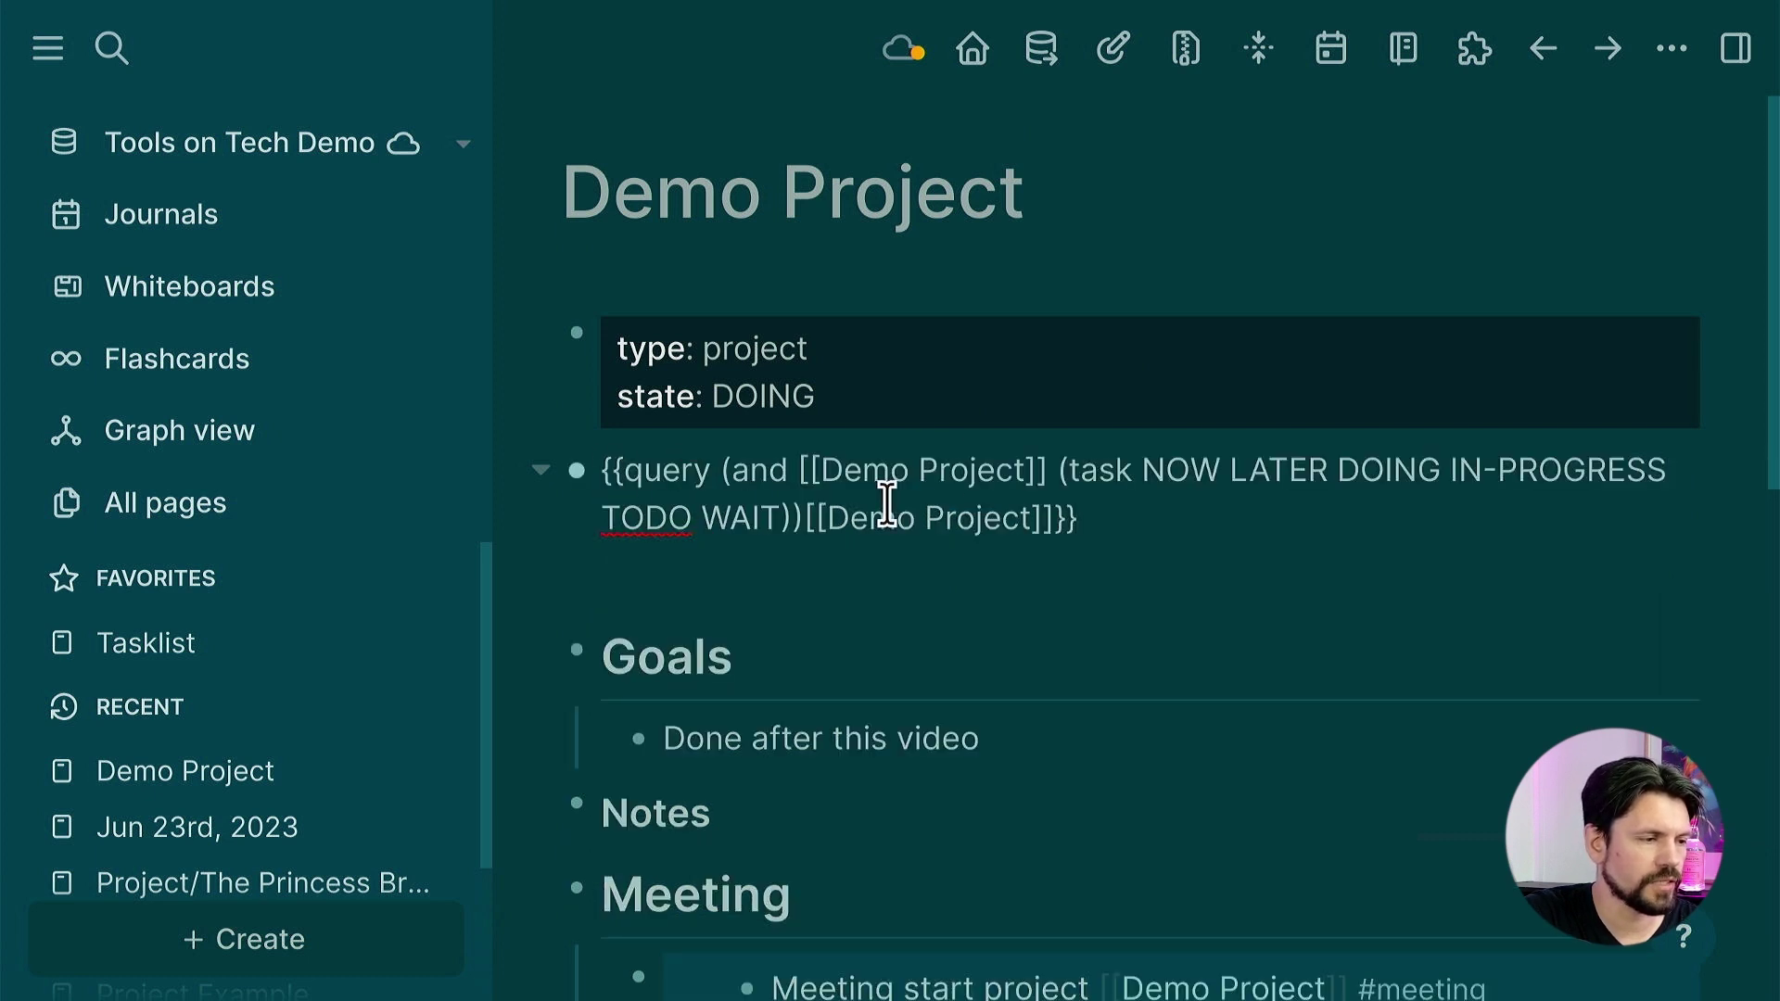
key(ctrl+a)
key(BackSpace)
text(# Tasklist)
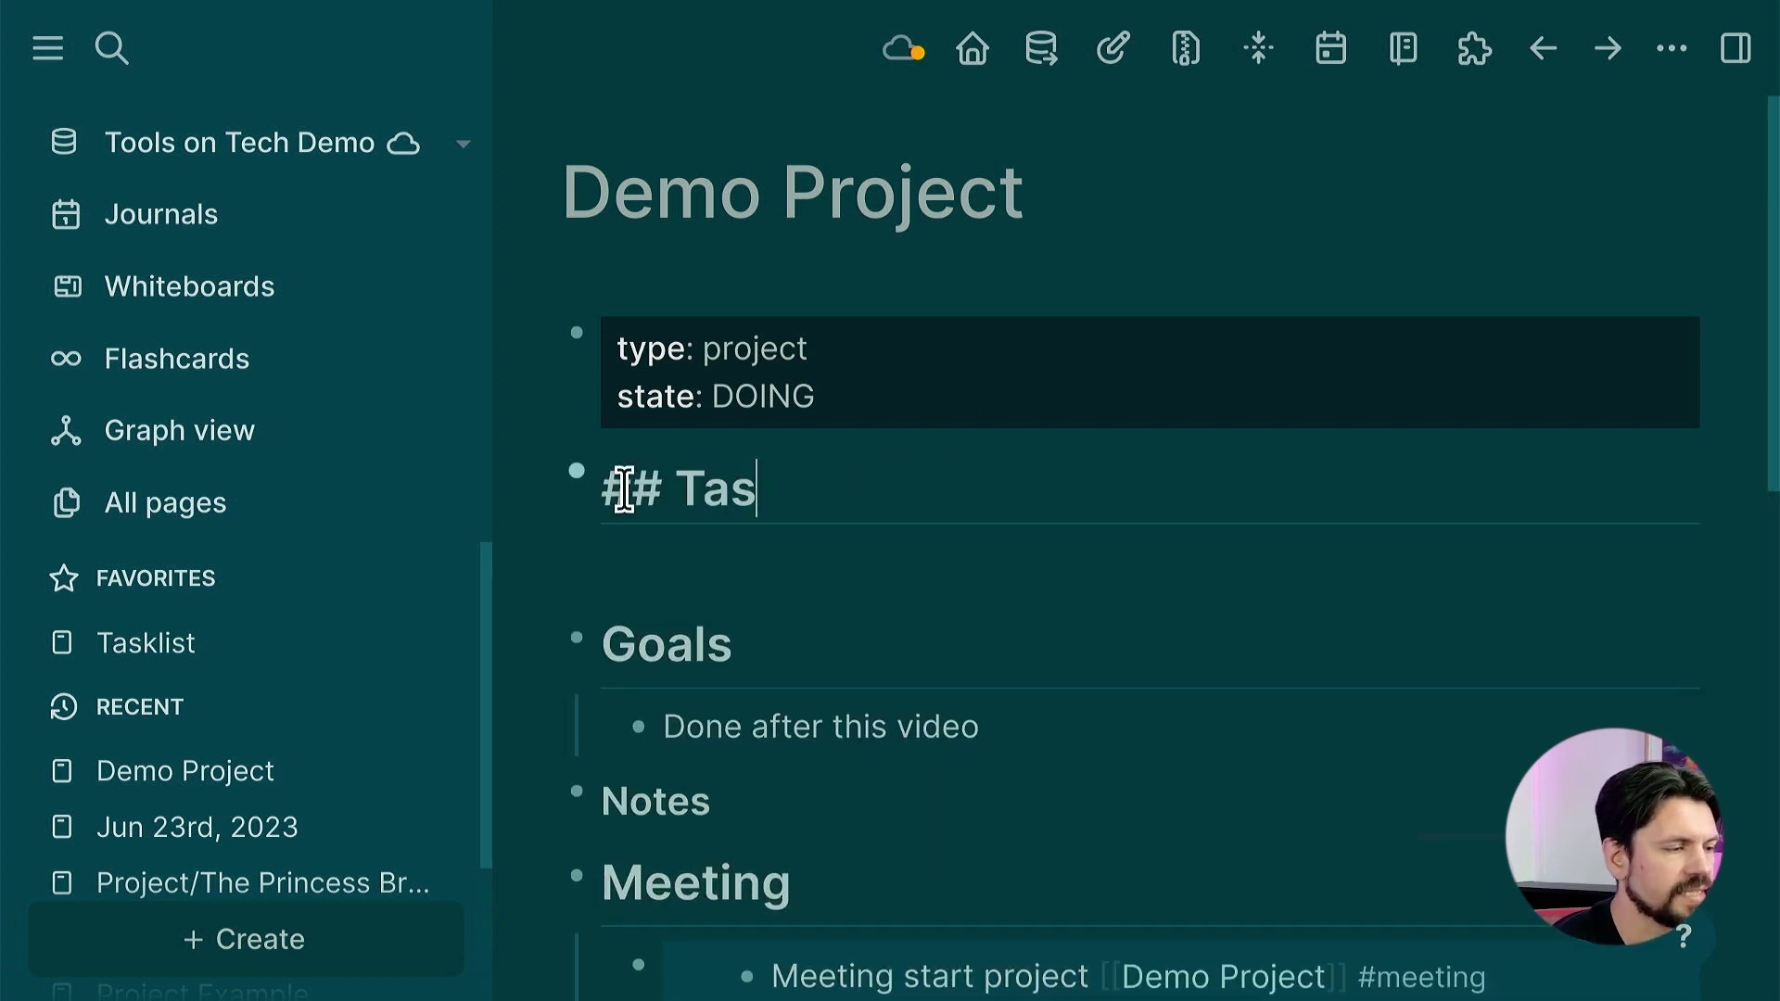
key(Return)
key(Tab)
- Add TODOs Start Project, Make steps and Kickoff Meeting prepare, with Who it invite nested
text(TODO Start Project)
key(Return)
text(TODO Who it invite)
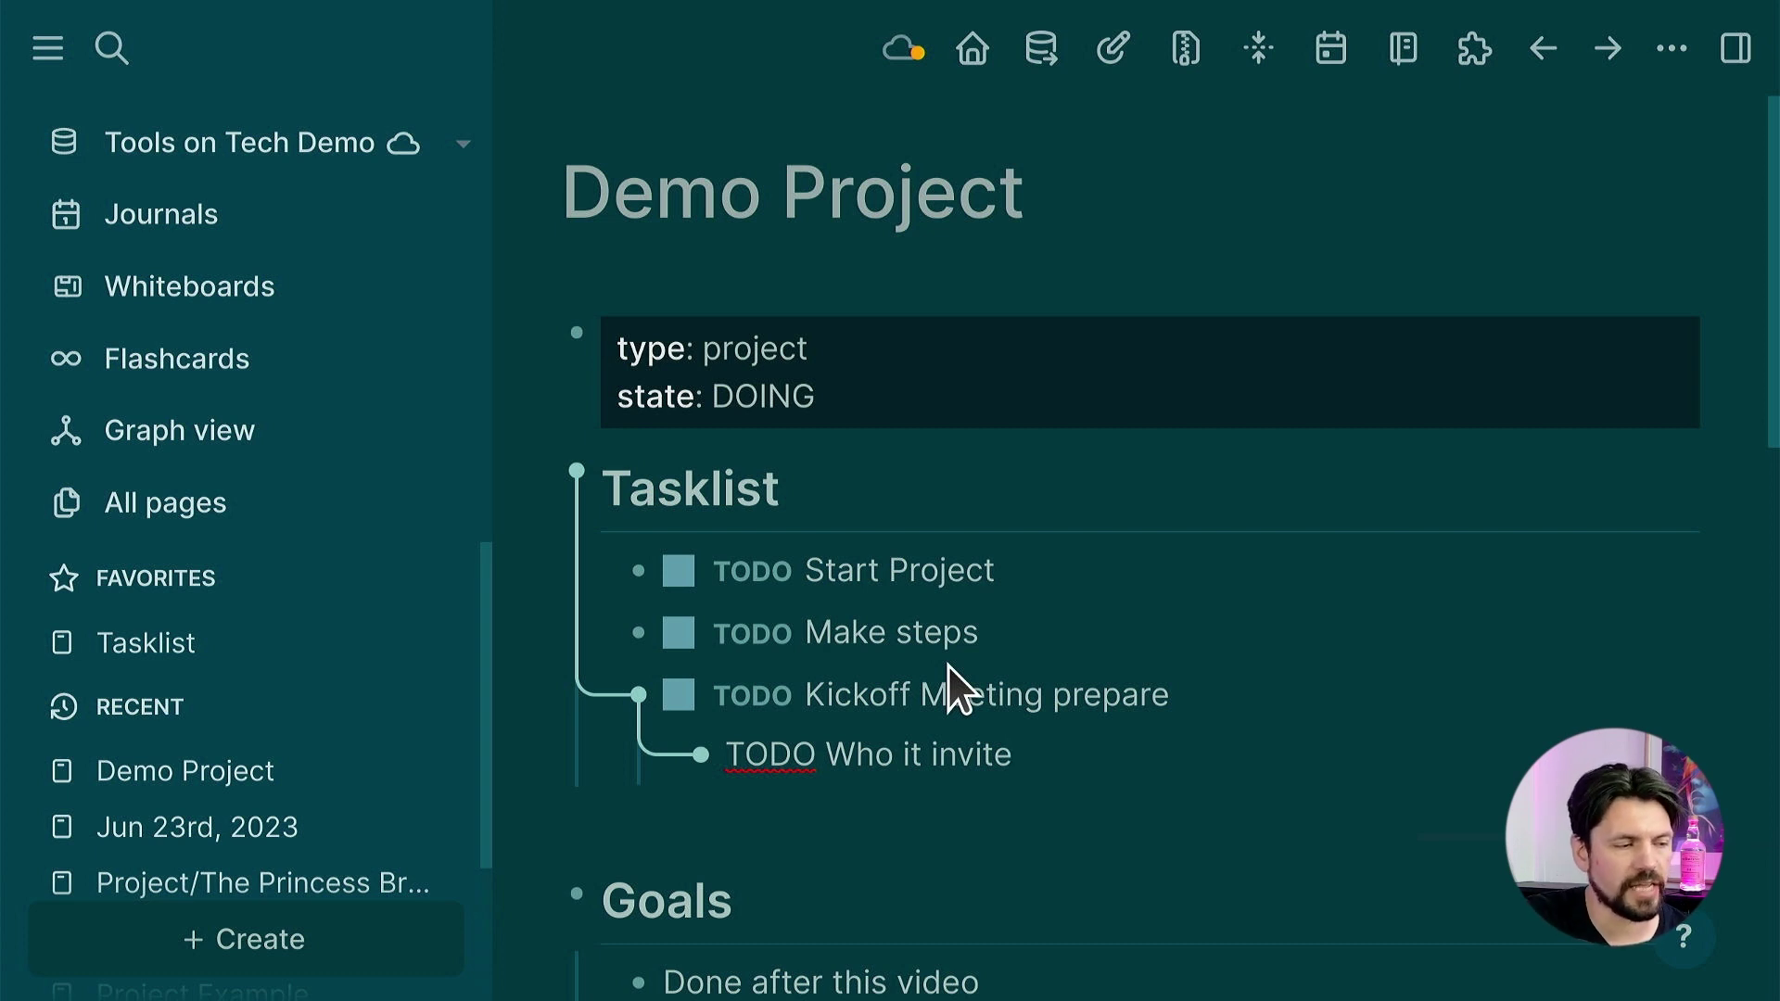
click(926, 836)
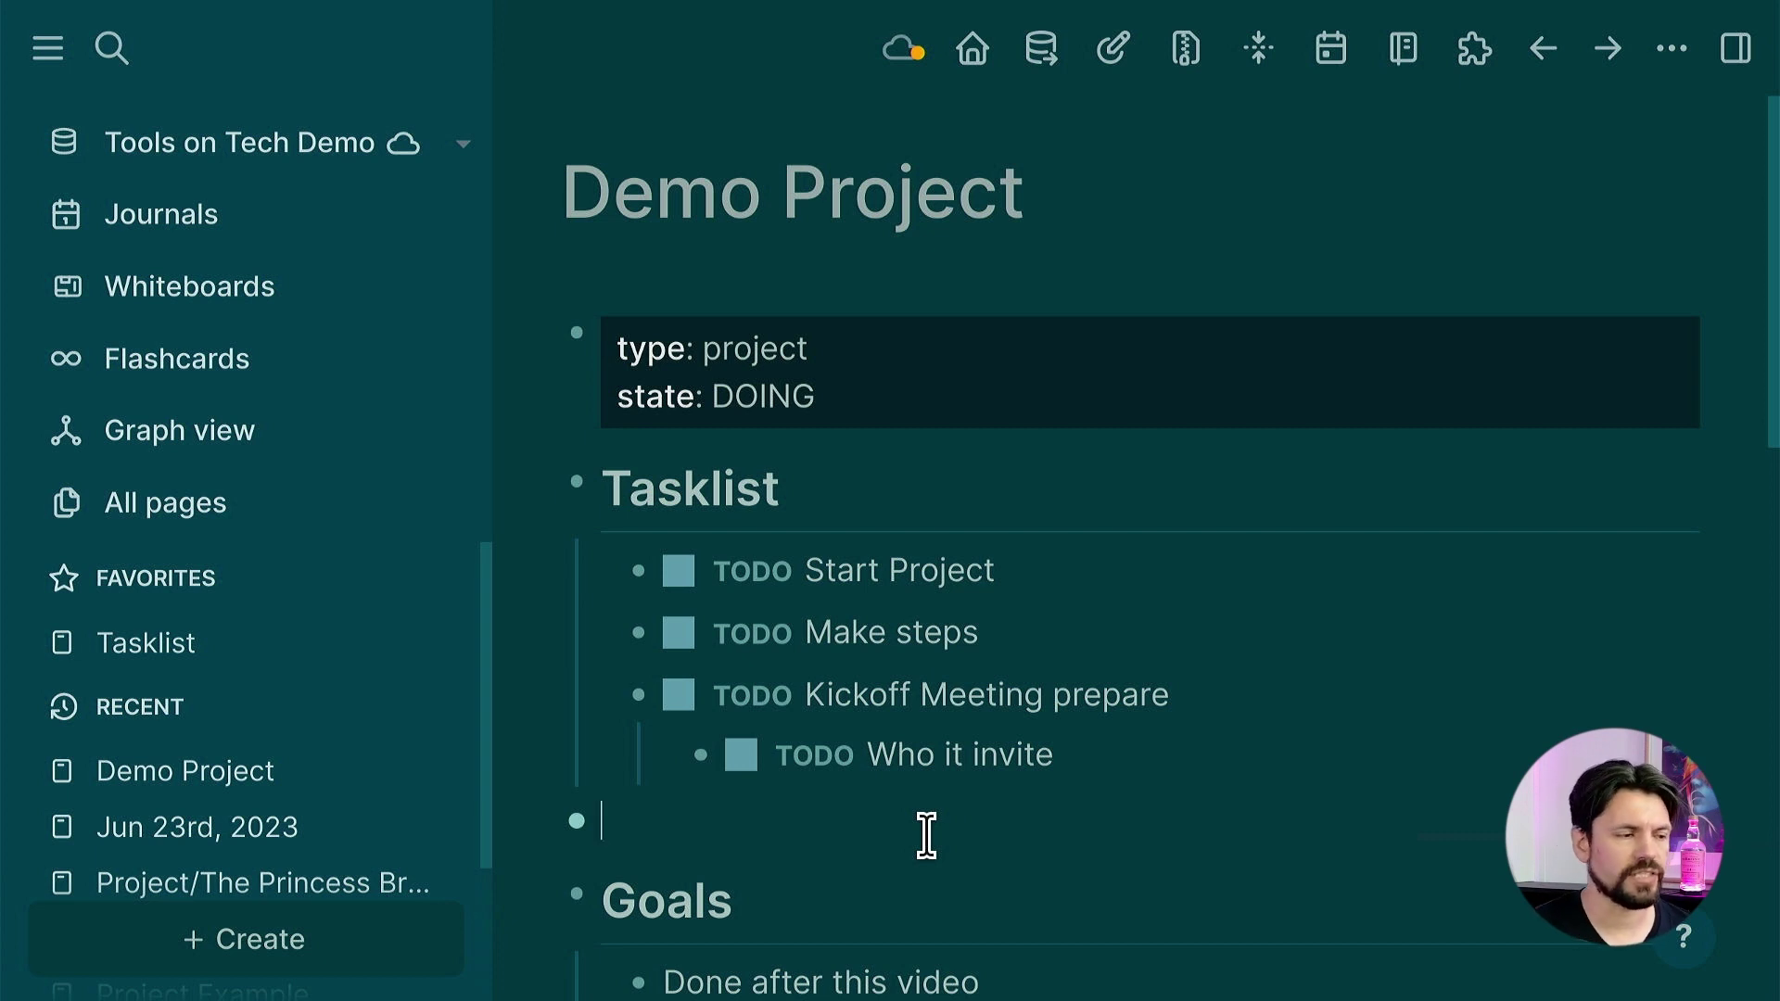
scroll(946, 770, down, 3)
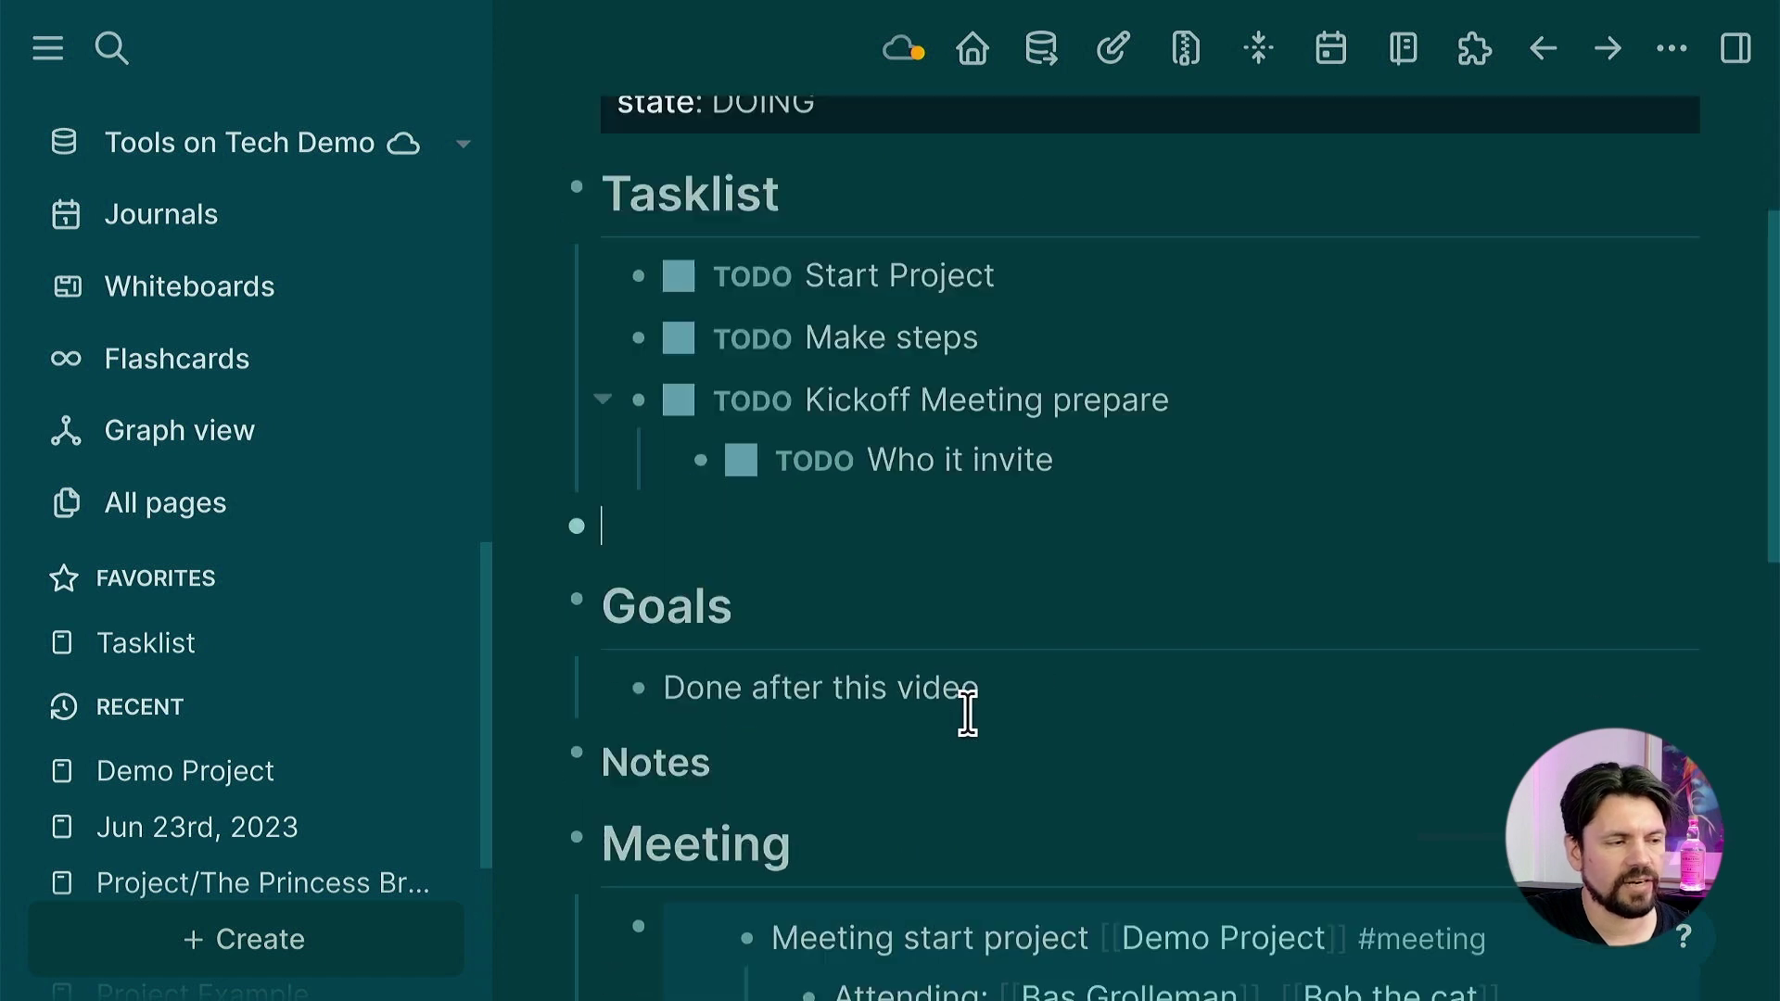
scroll(978, 581, up, 2)
scroll(979, 576, up, 1)
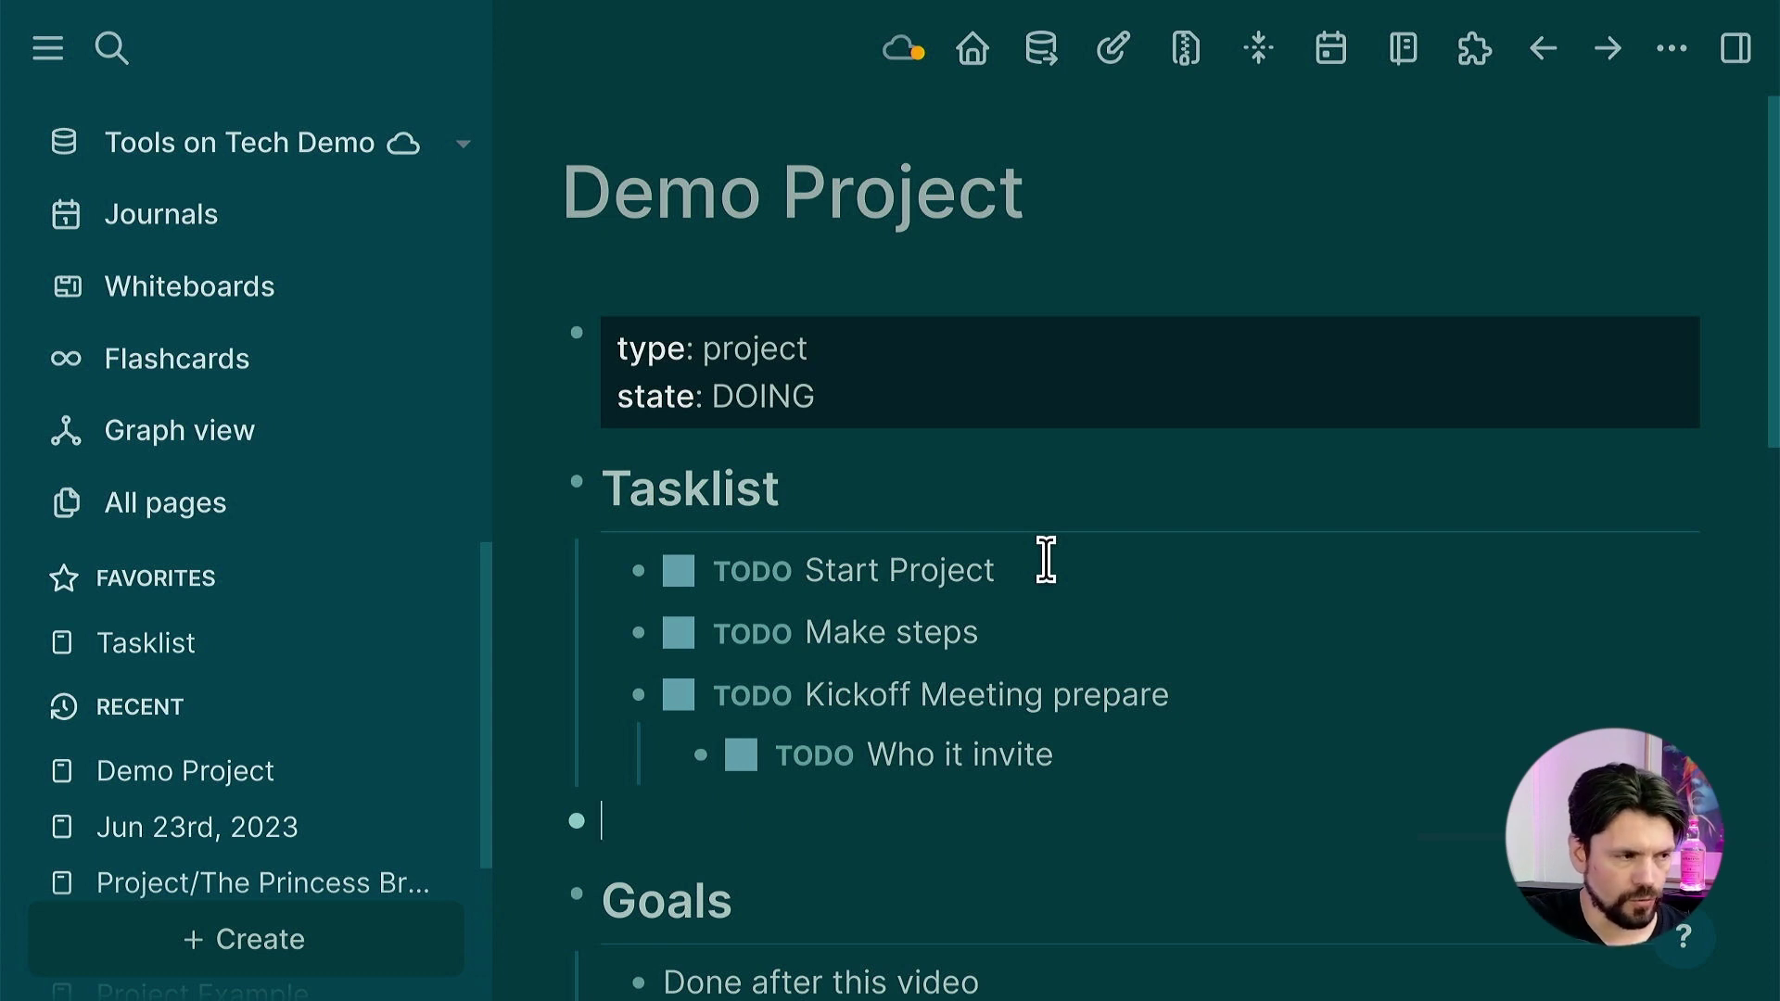
- Add a top-level block 'TODO Give demo of task adding to project [[Demo Project]]' to the Jun 23rd, 2023 journal
click(999, 51)
click(736, 600)
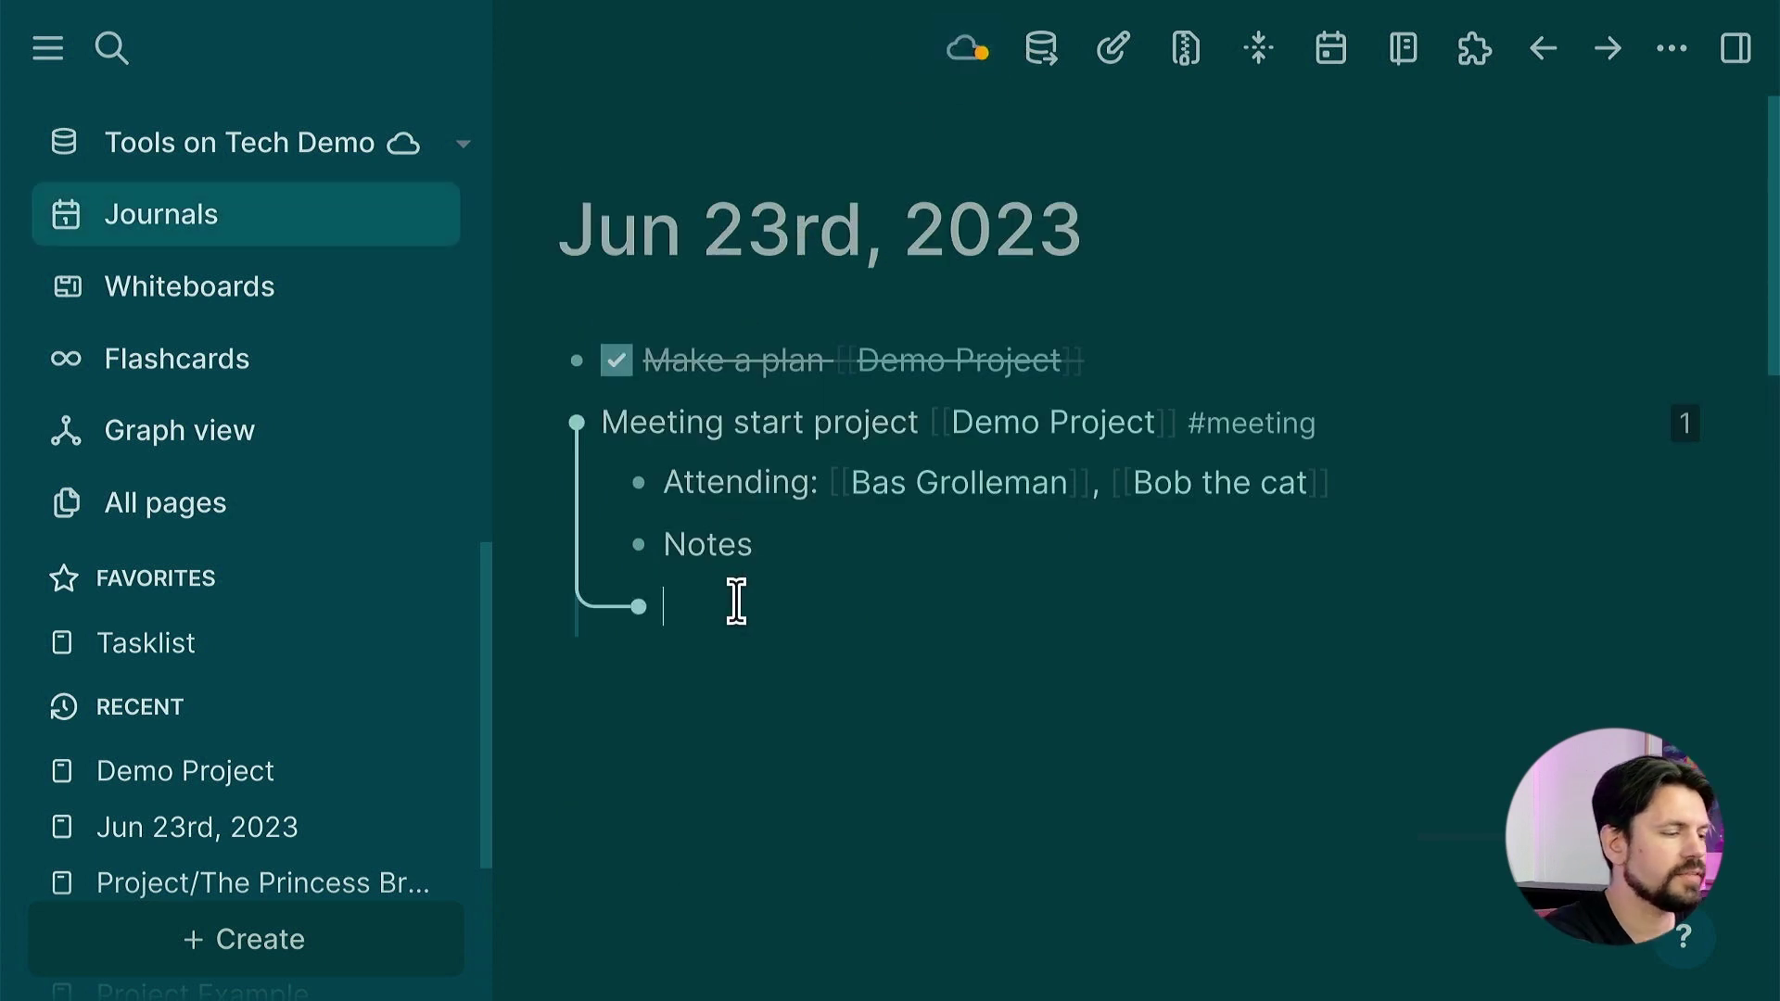
key(shift+Tab)
text(TODO Give demo of task adding )
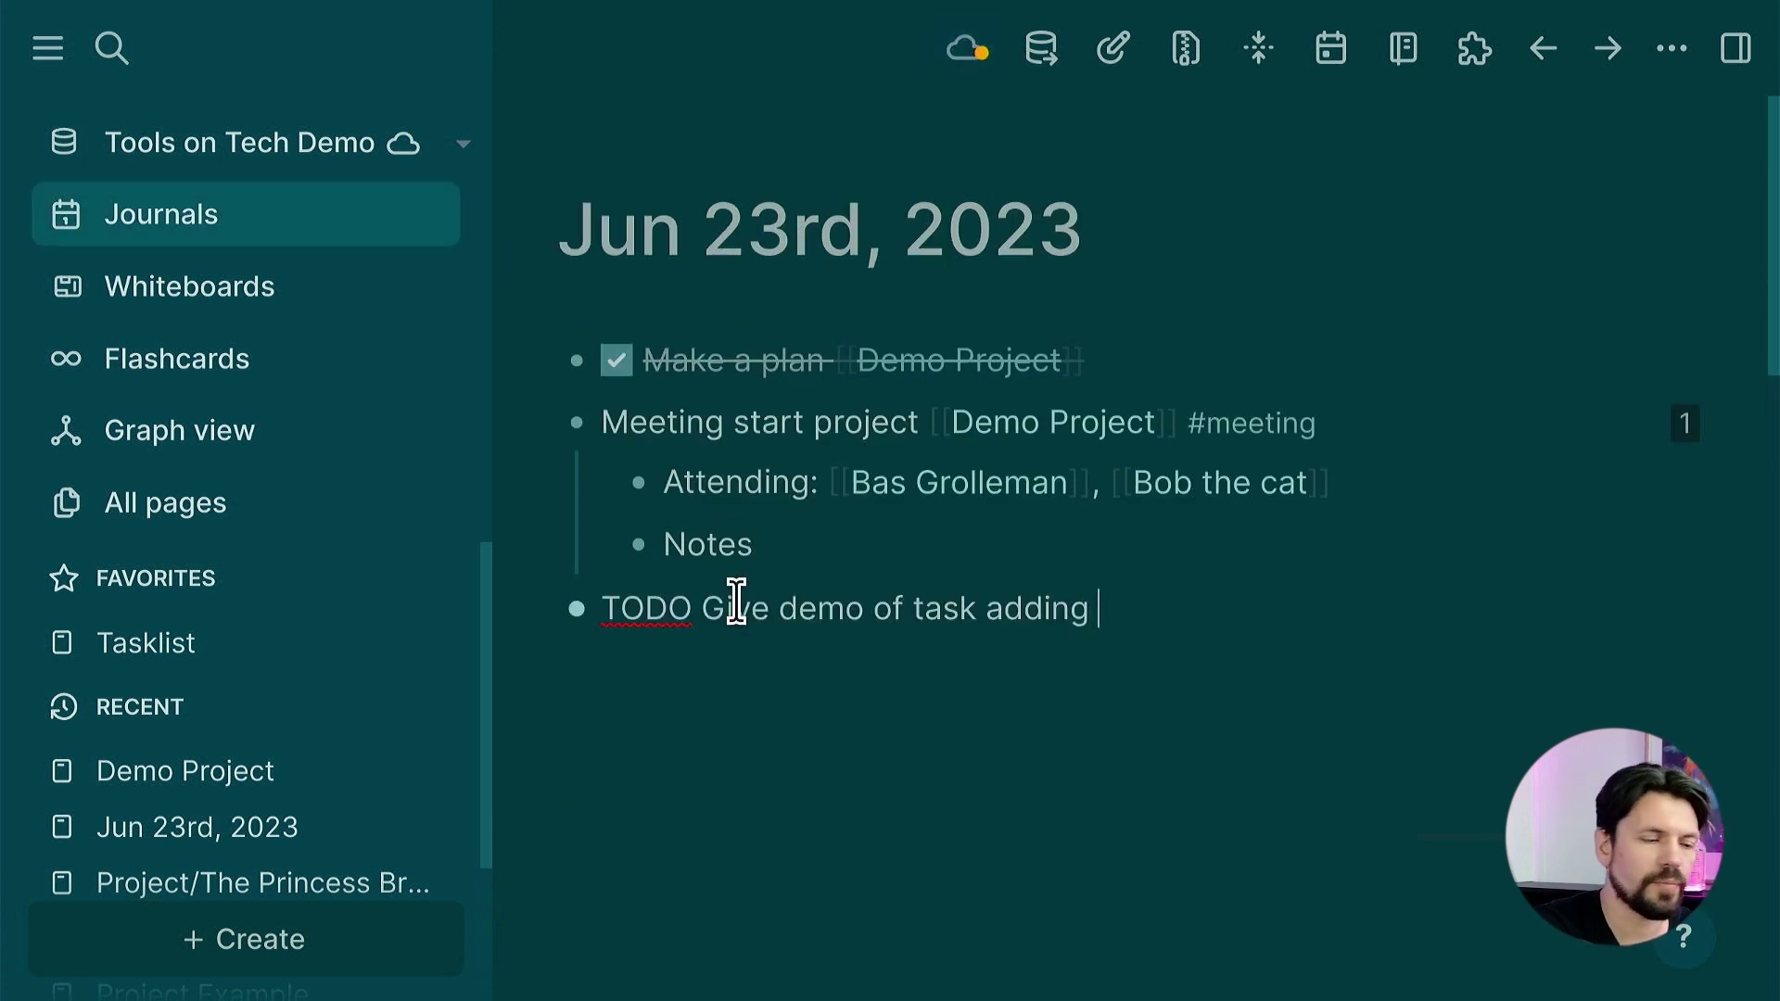
text(to project [[demo)
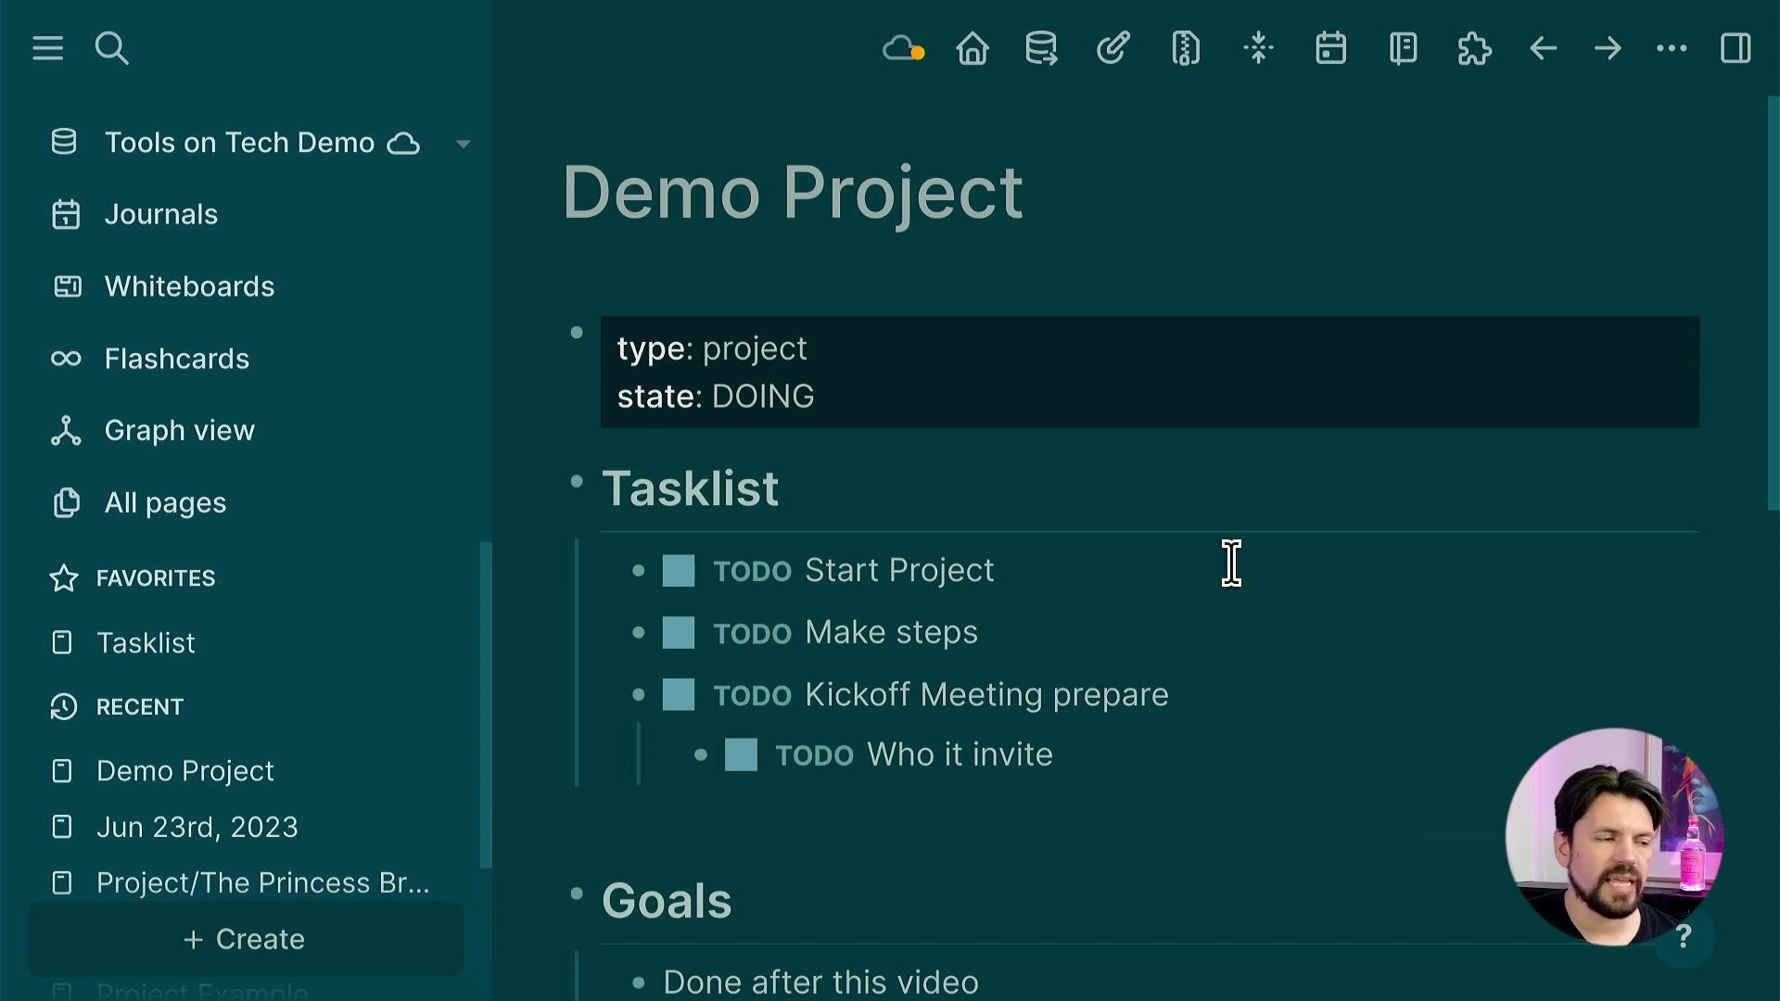
- Filter Demo Project's Linked References to show only TODO items
scroll(1014, 593, down, 3)
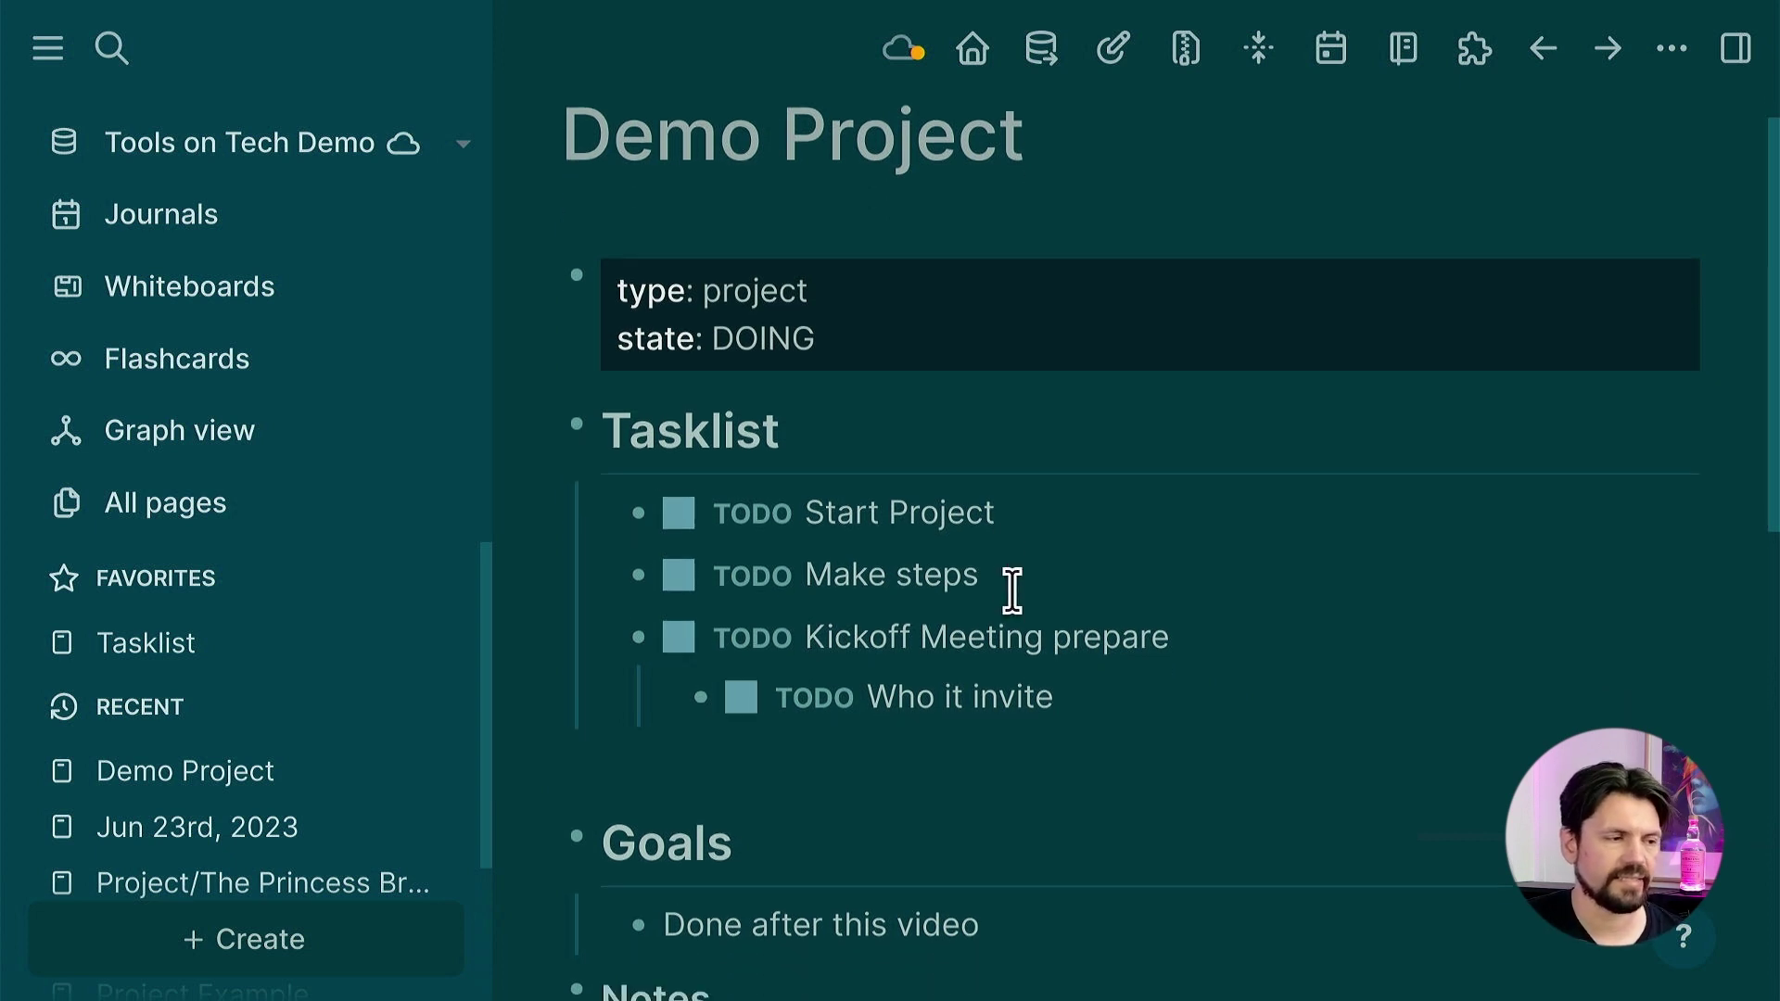
scroll(971, 540, down, 3)
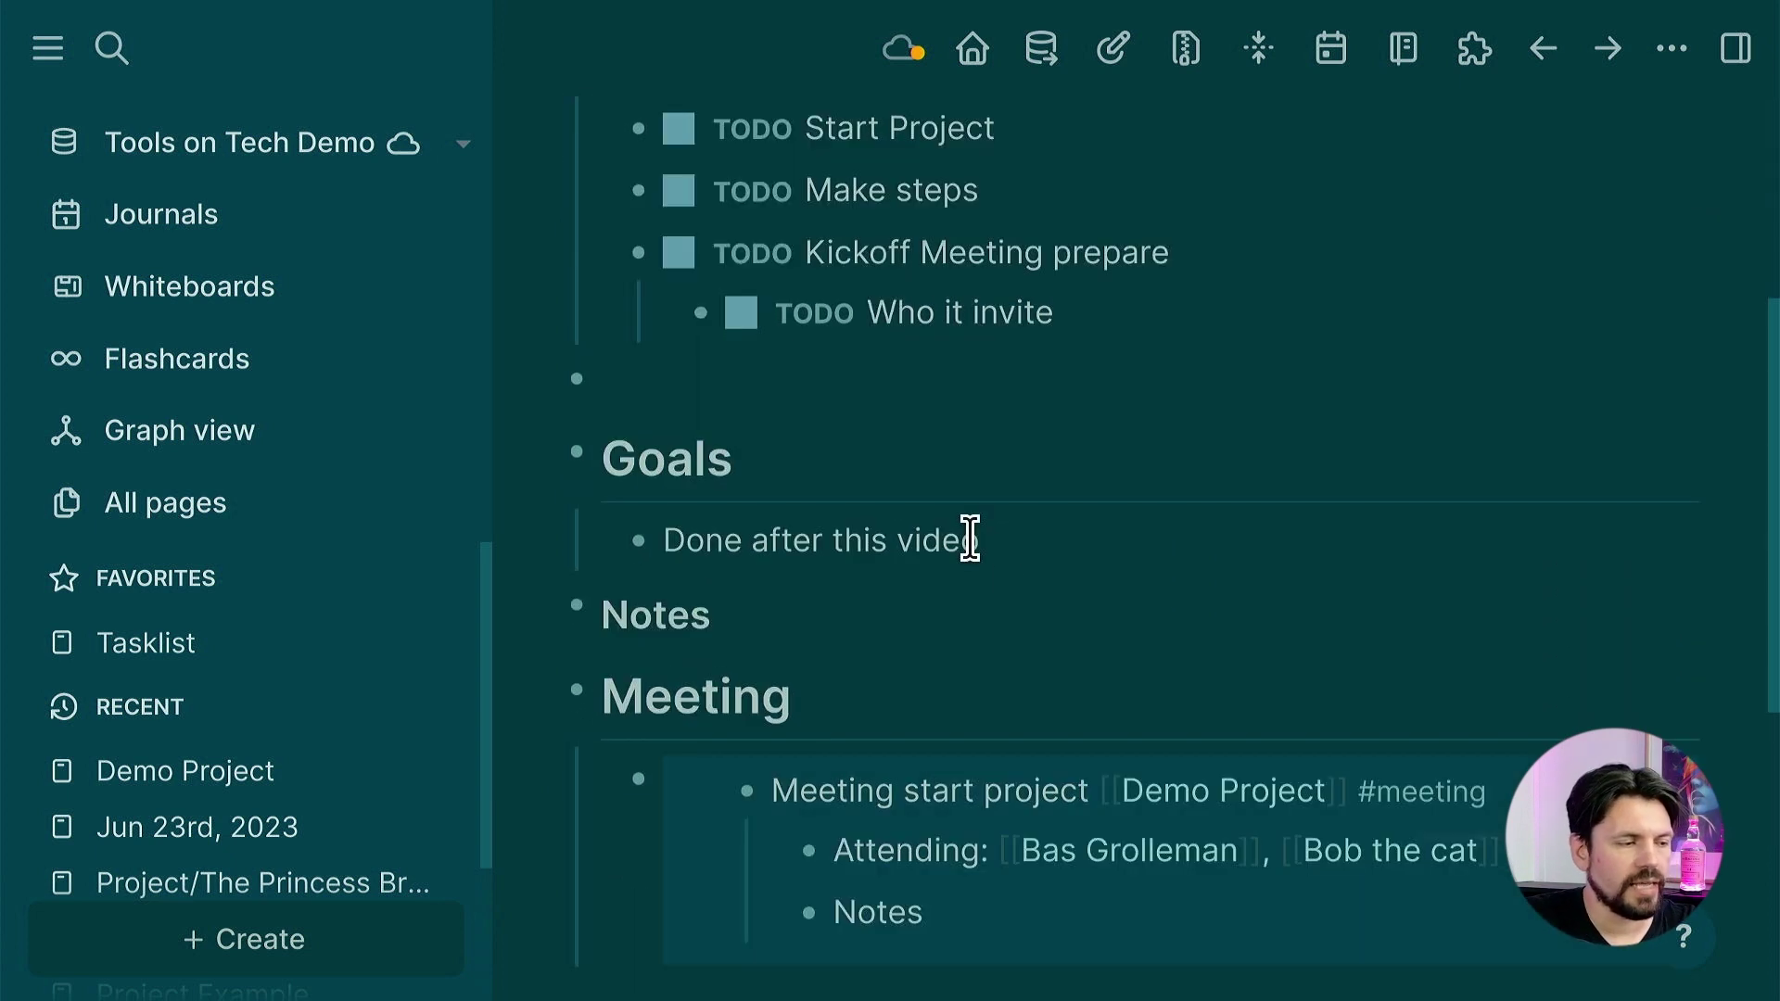
scroll(971, 576, down, 8)
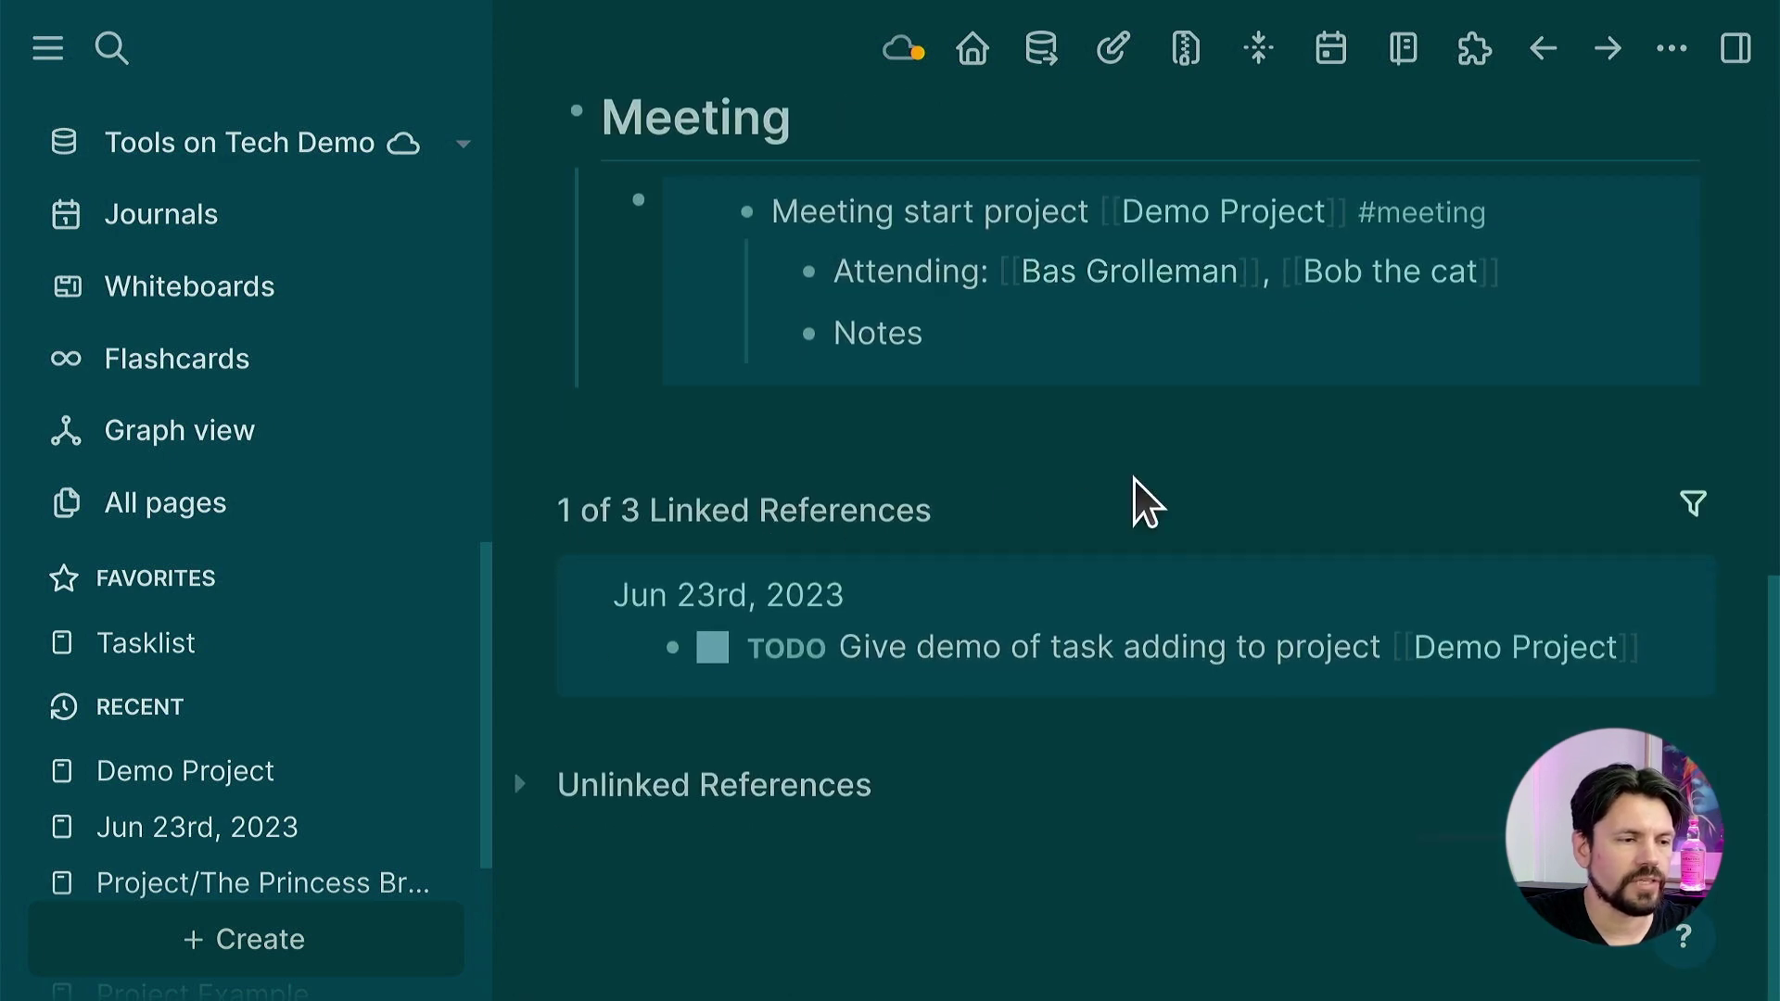
click(1692, 505)
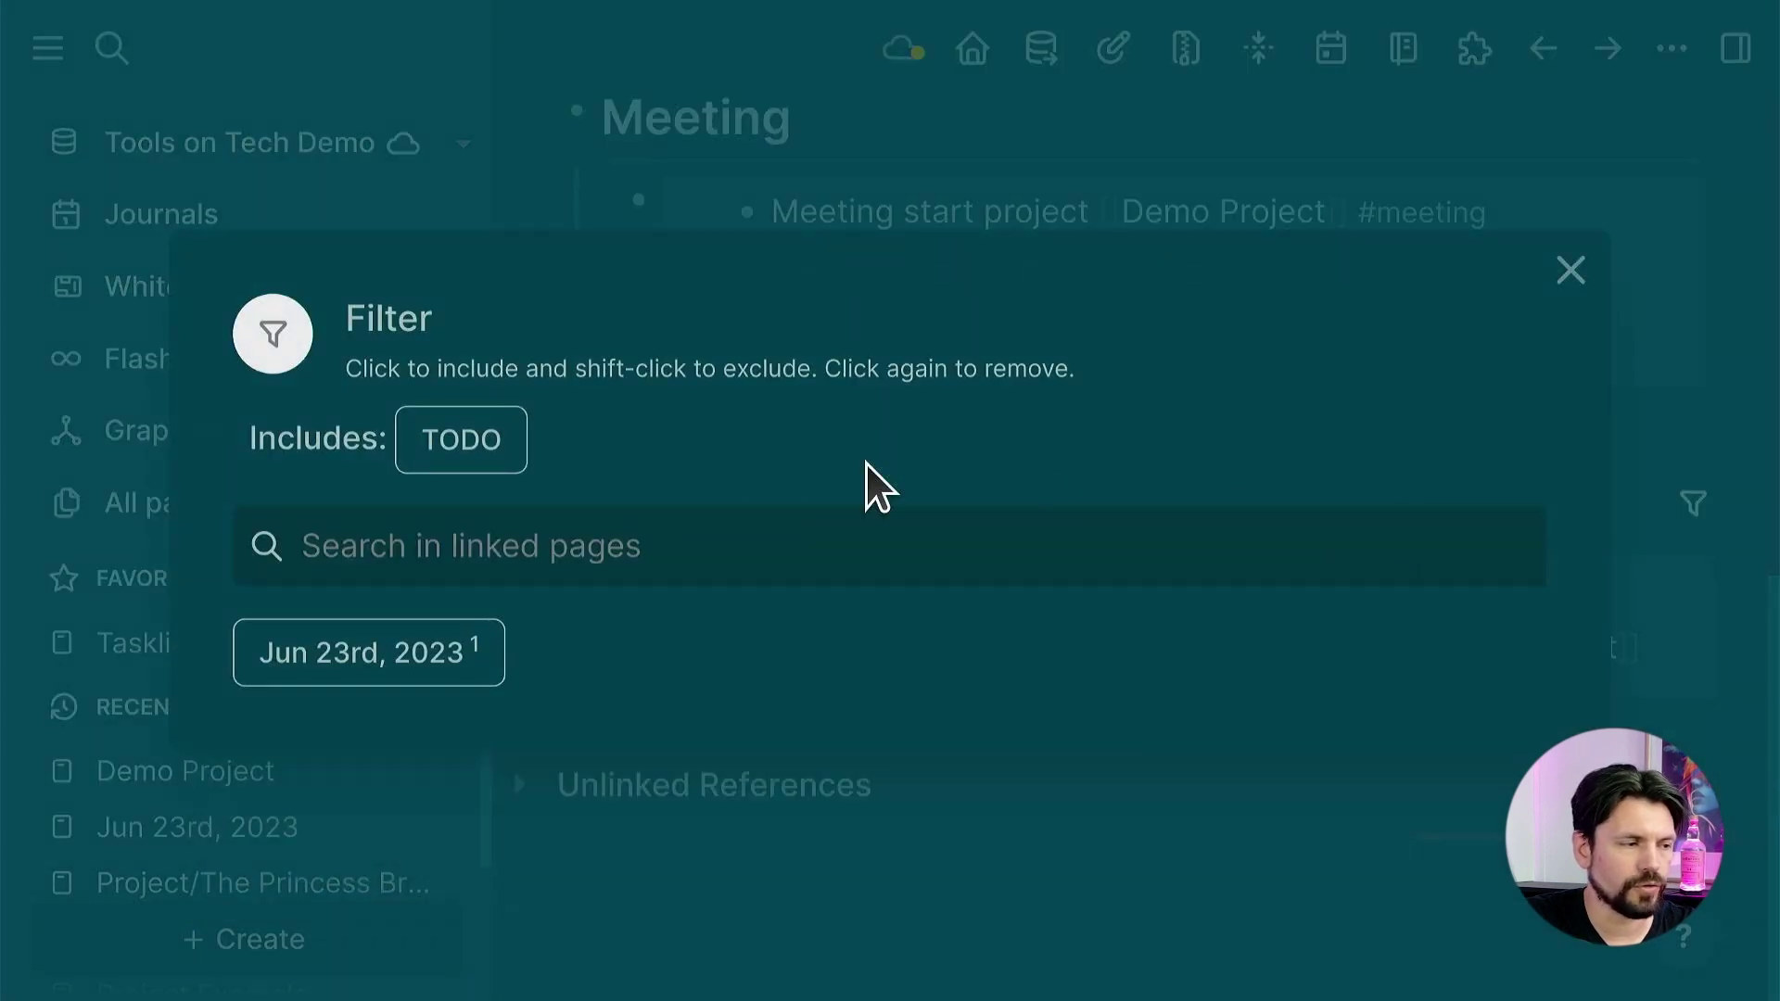
click(513, 433)
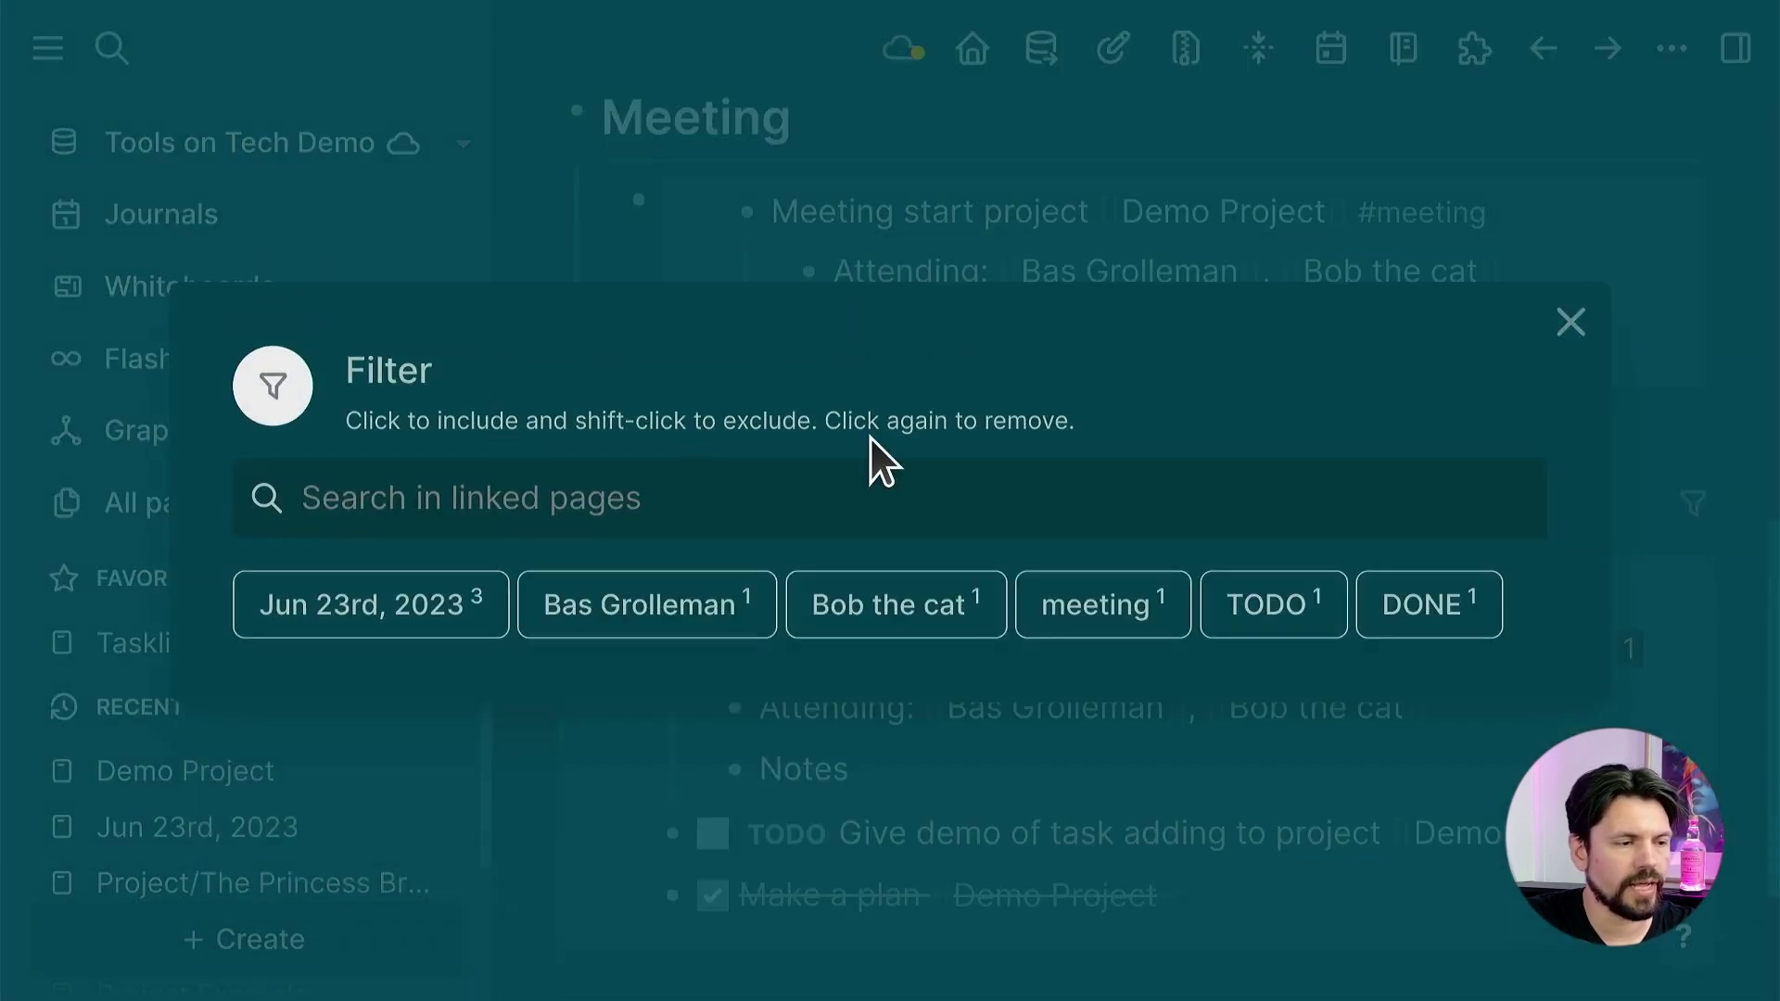
click(1278, 608)
key(Escape)
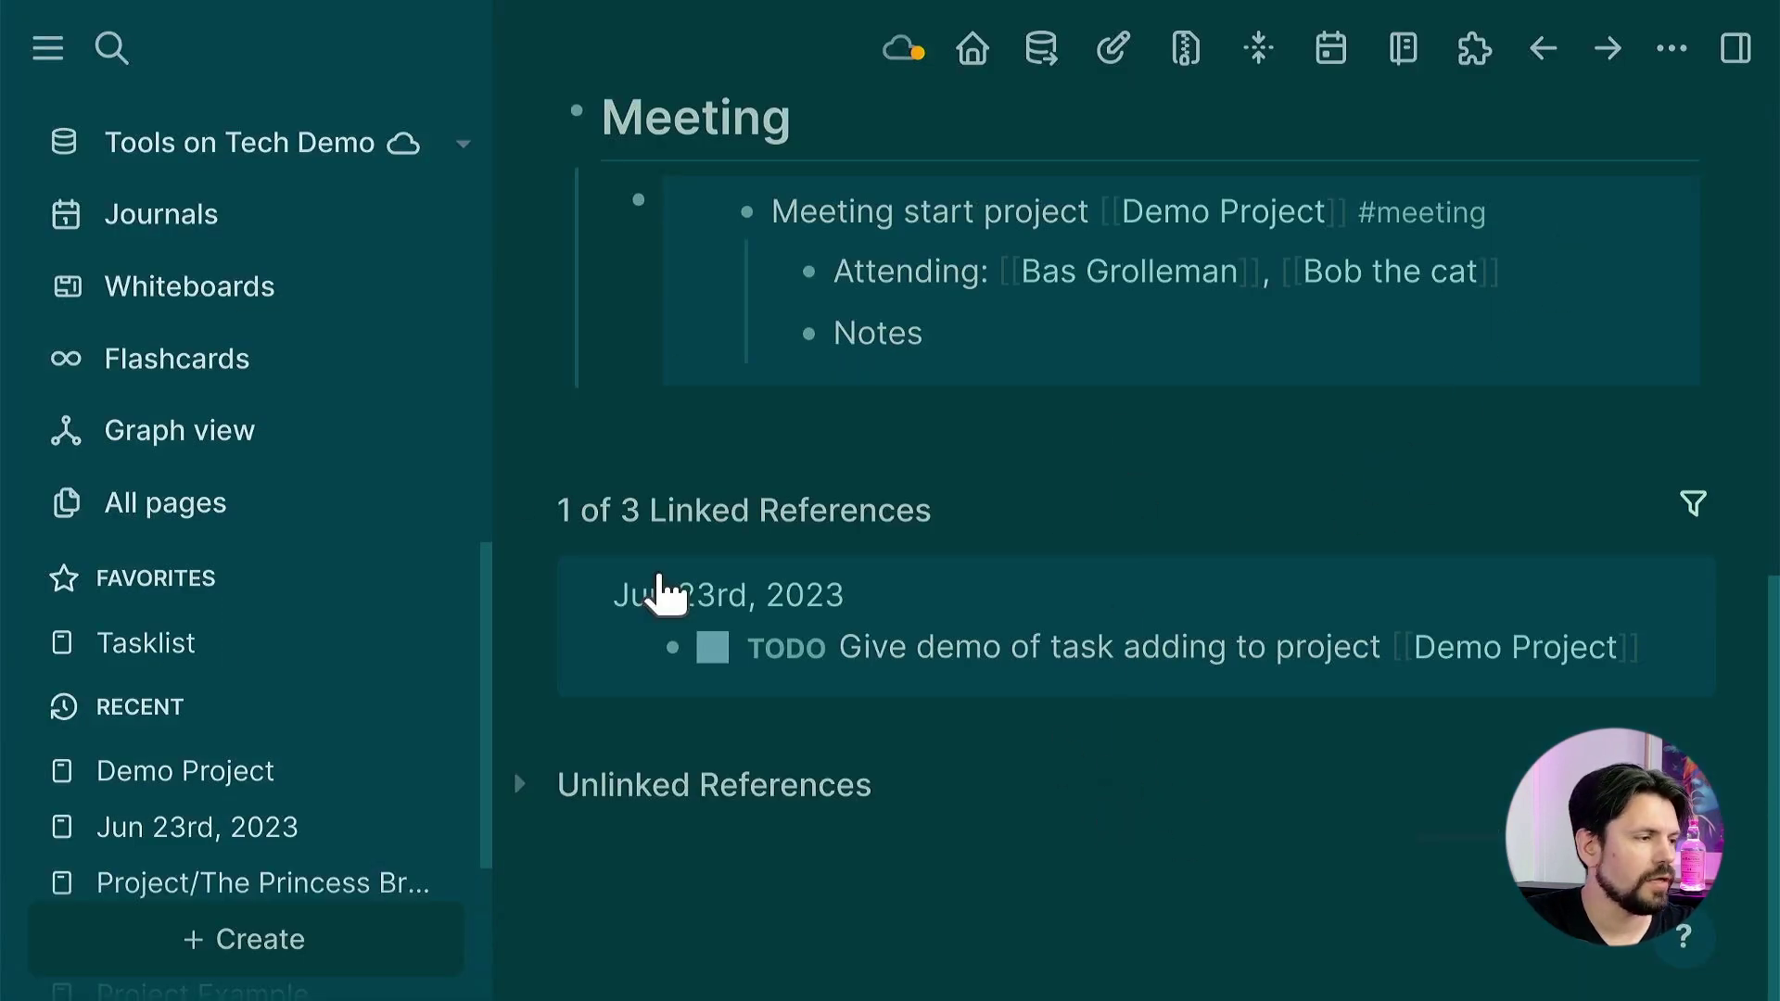
- Collapse the left sidebar and open the Give demo journal task beside the page
click(47, 47)
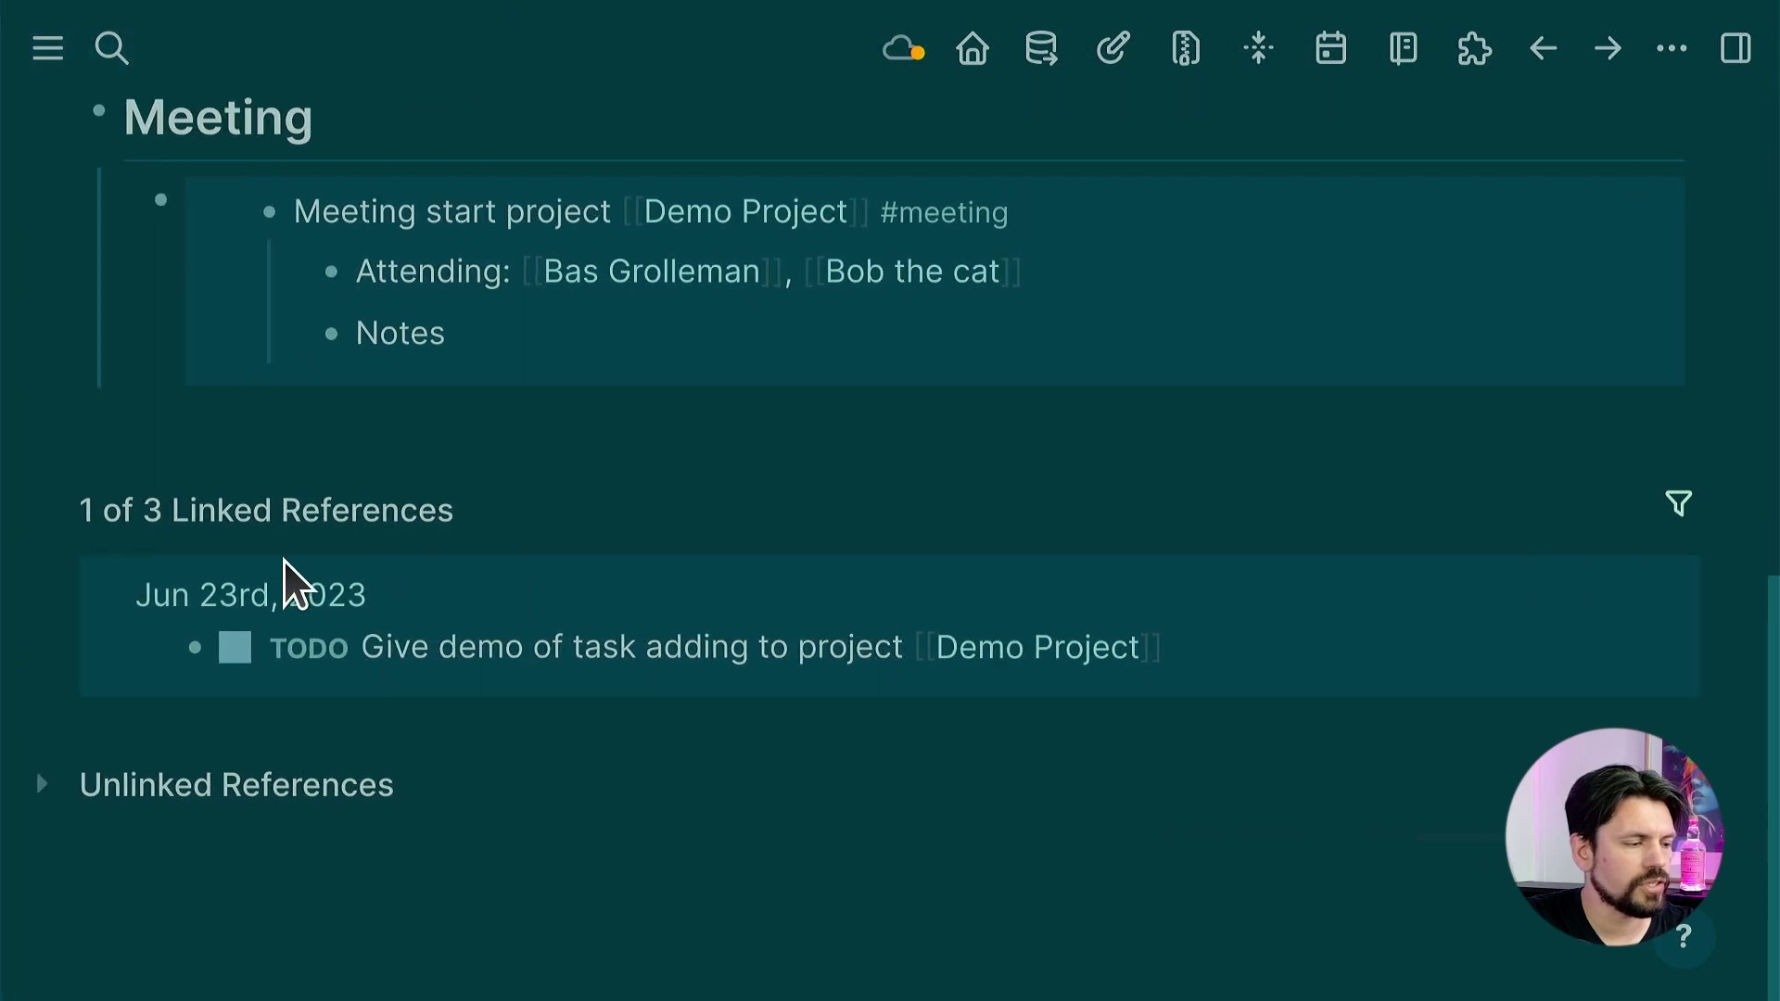
mouse_move(278, 598)
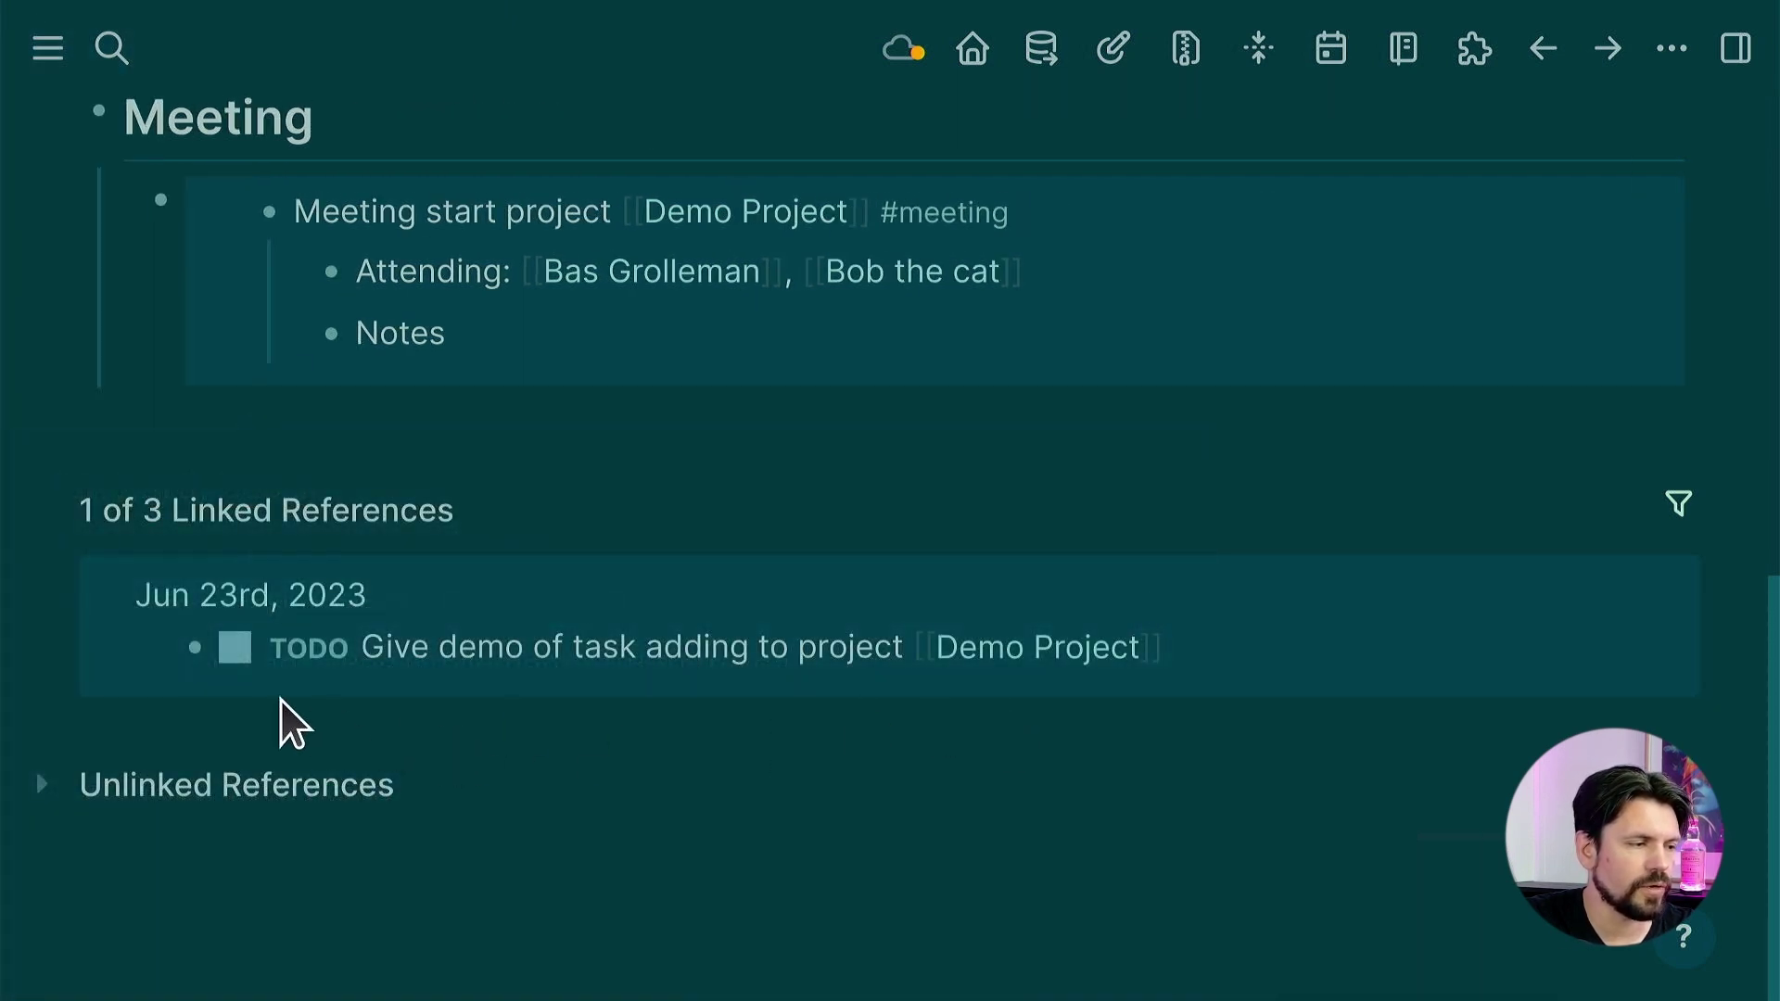
shift+click(209, 599)
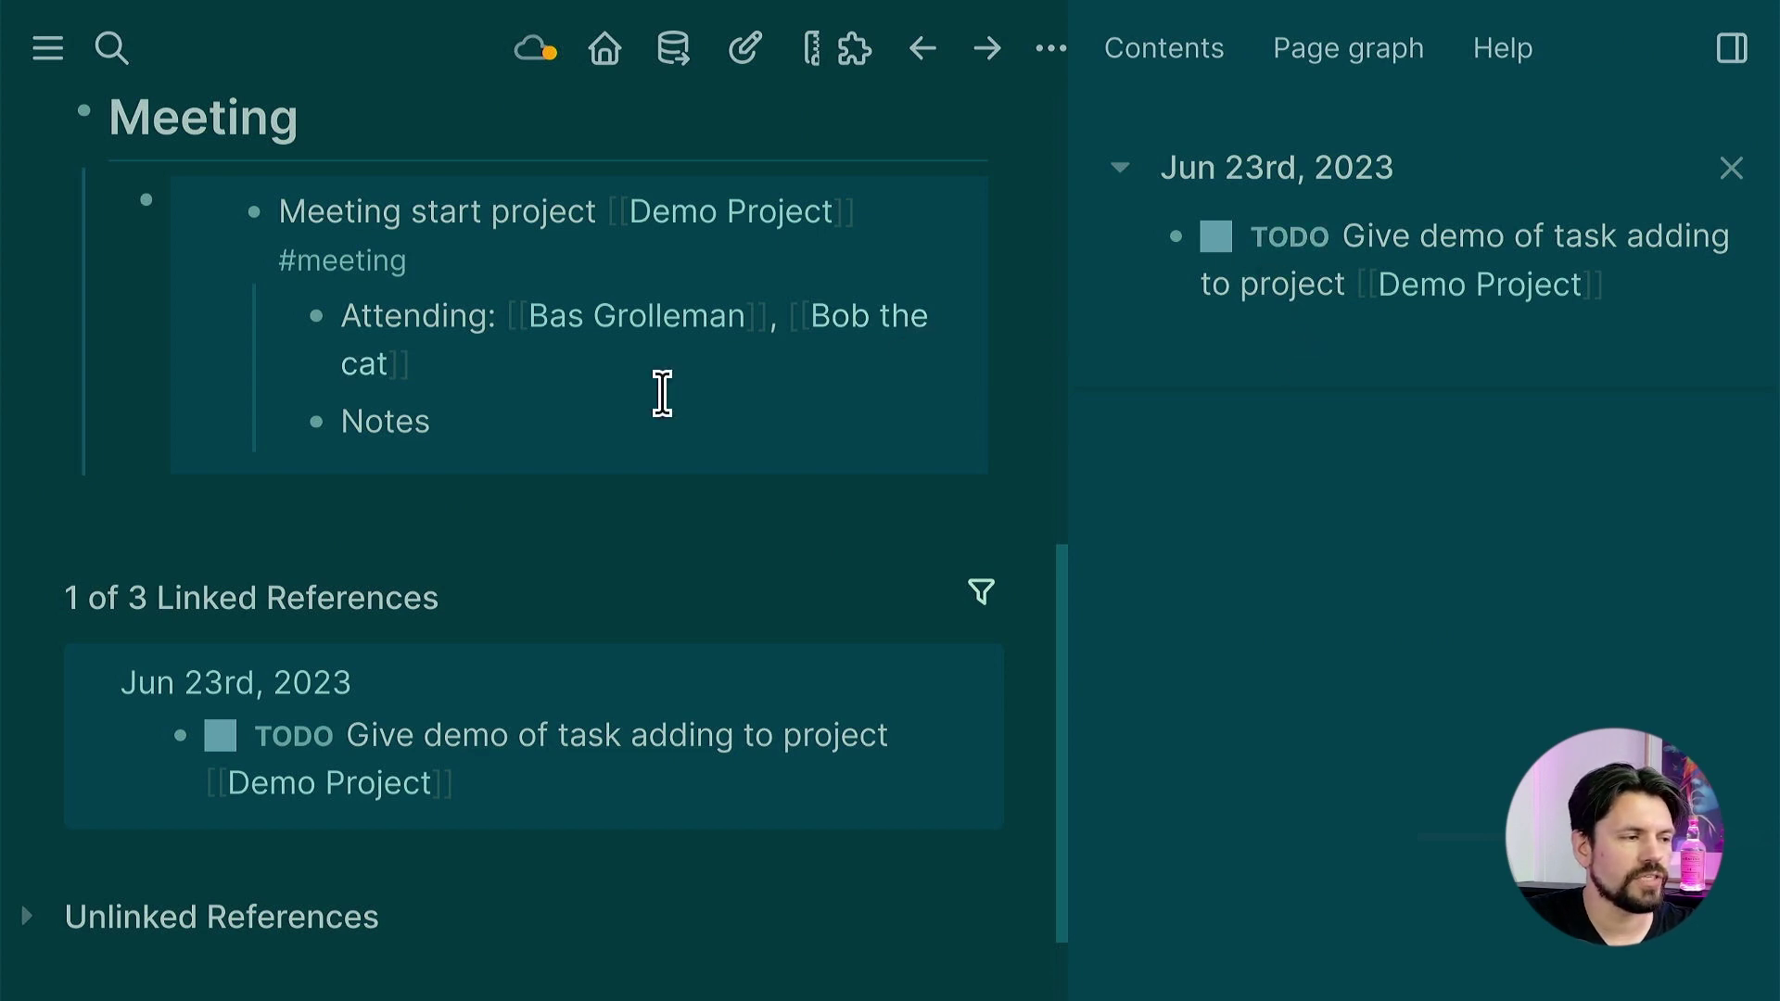
- Paste a block reference to the demo task, then drag the task into the Tasklist below Start Project
scroll(660, 389, up, 10)
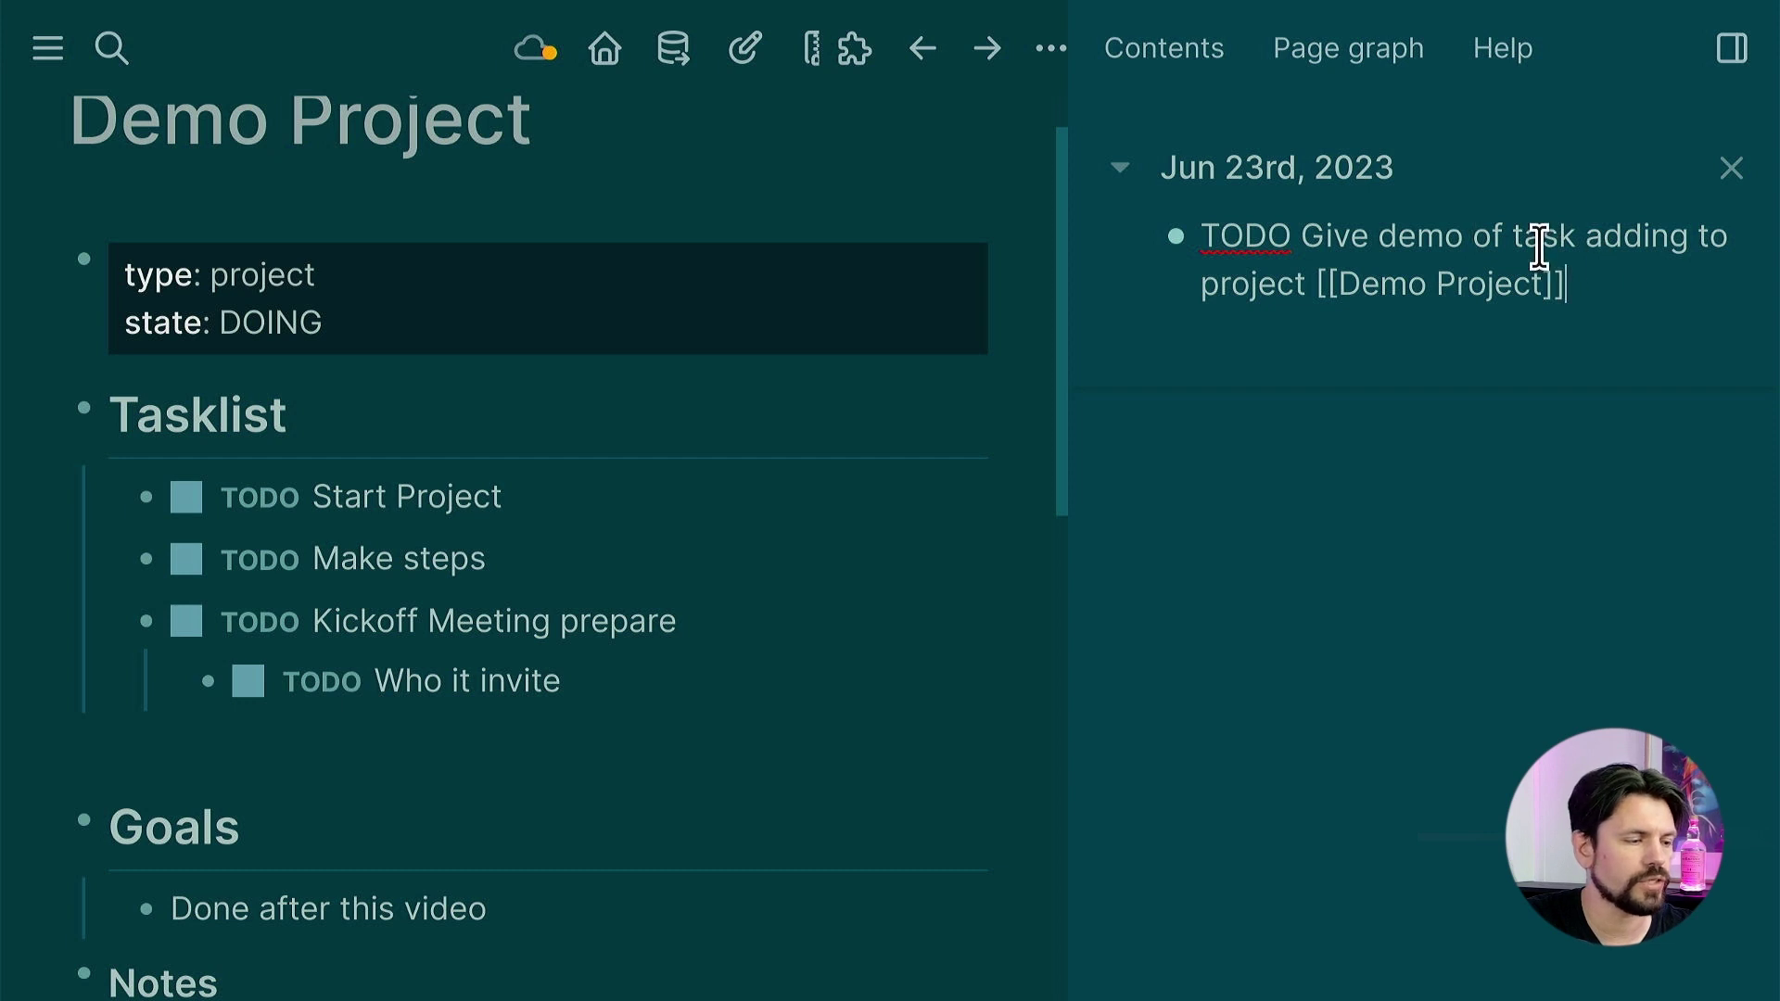
key(Return)
key(Tab)
text(((649587f0-6b1c-4900-9257-c08f4b0faca6)))
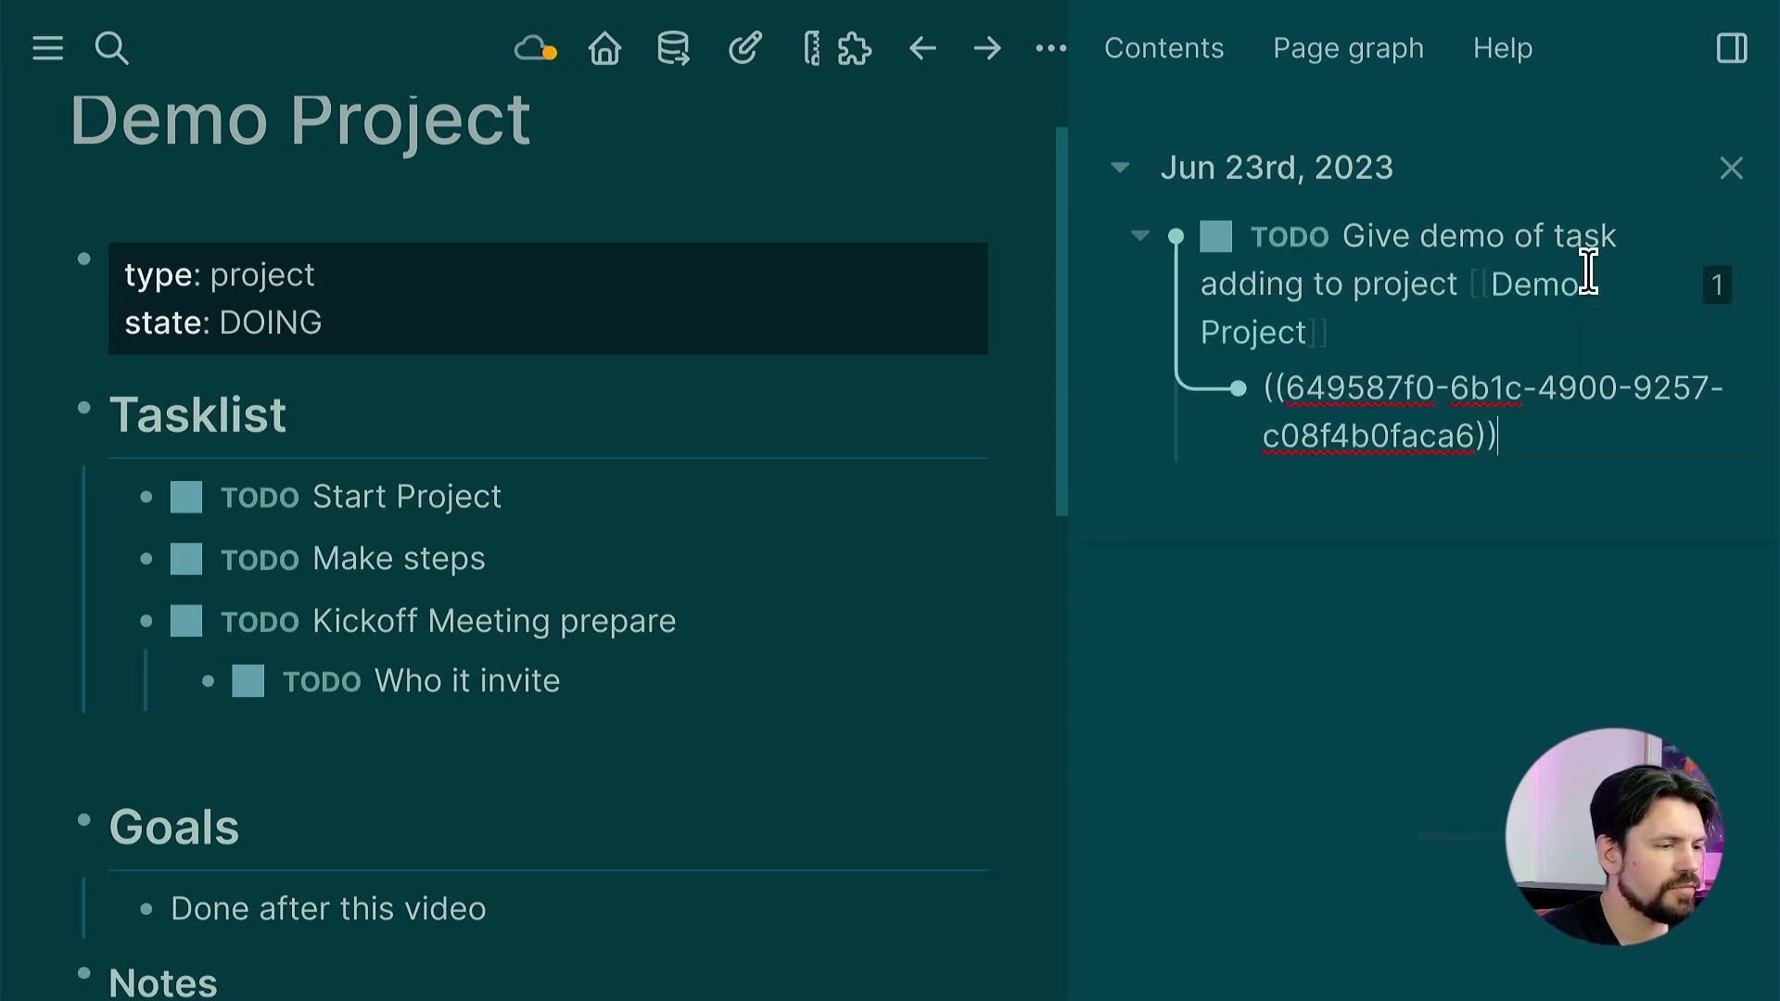
key(shift+Tab)
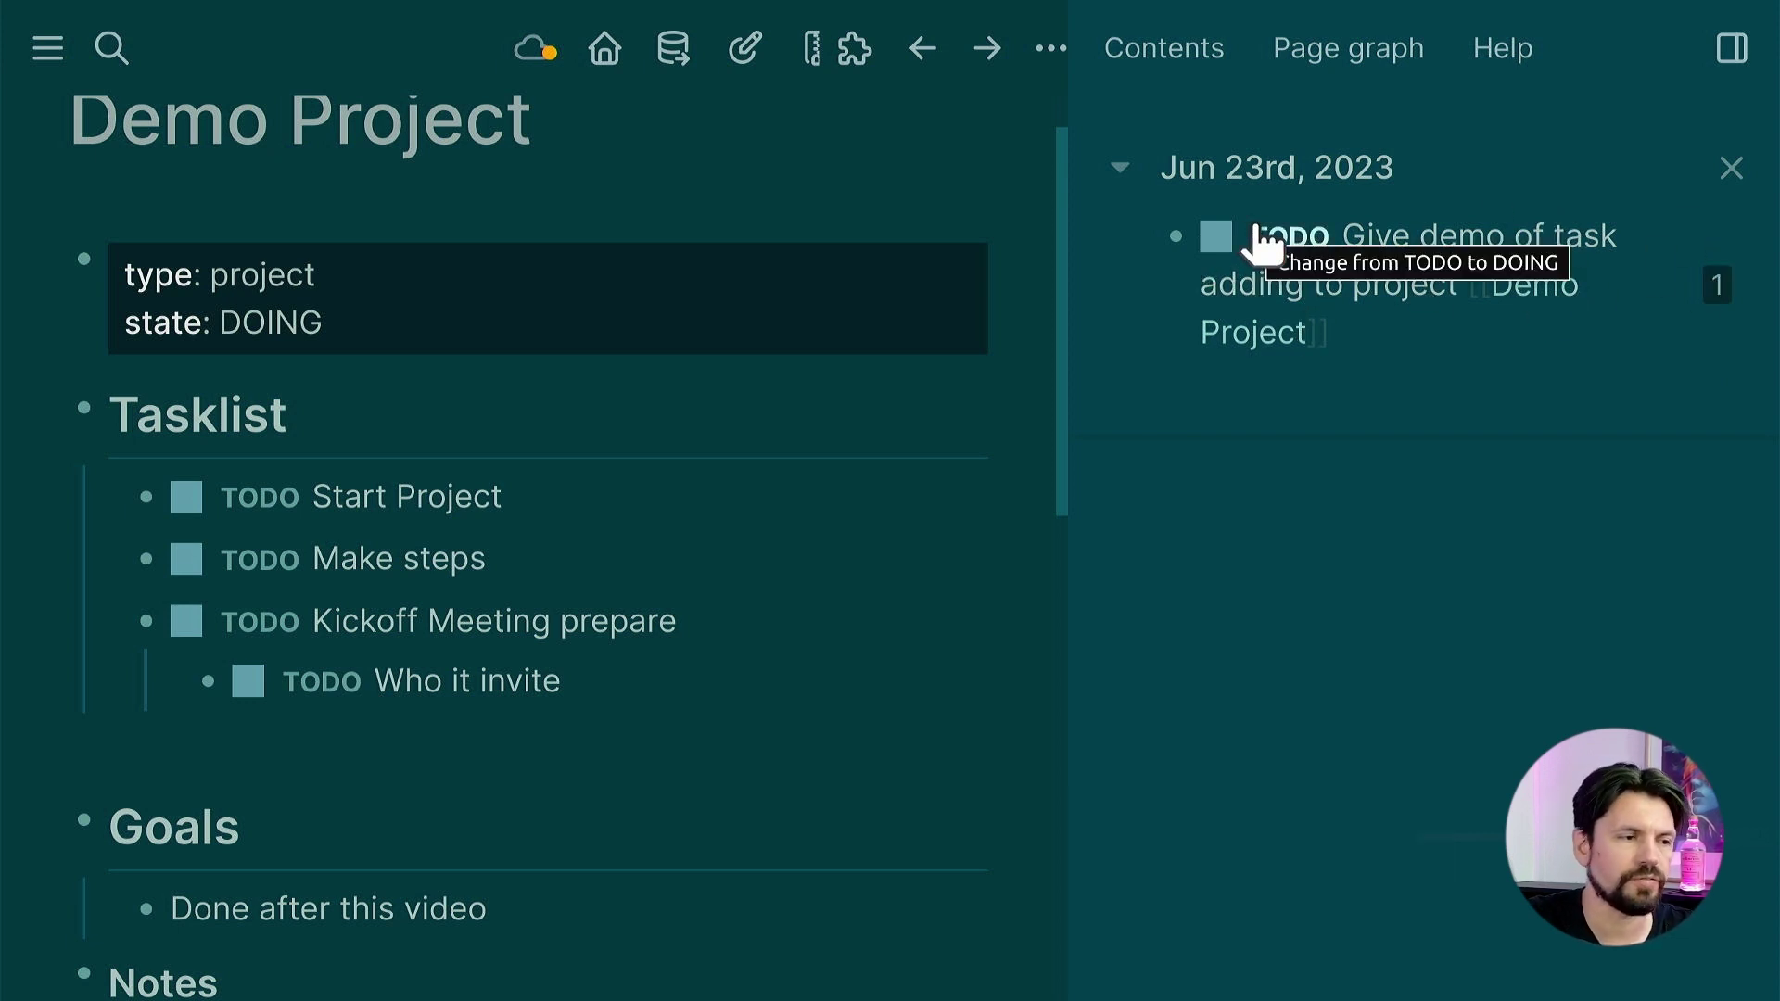
drag(1176, 237, 223, 547)
drag(208, 556, 158, 505)
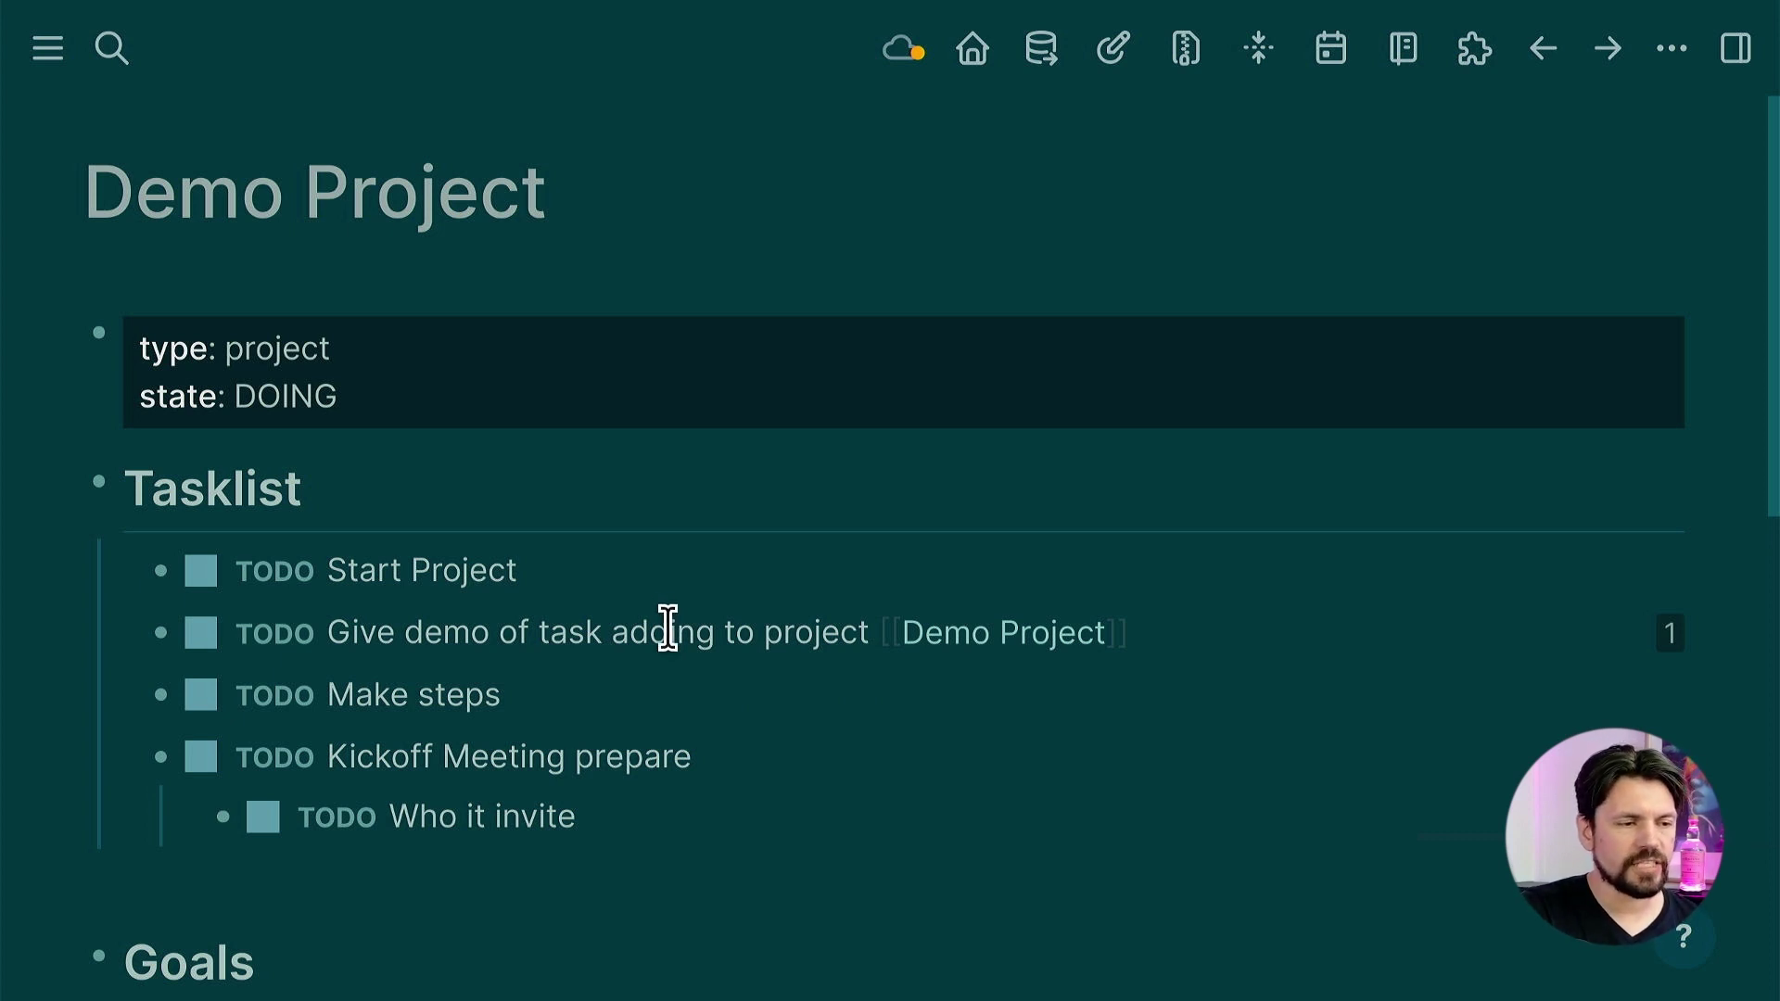
- Show the demo task's references, expanding the Jun 23rd meeting block with its attendees and notes
click(1672, 635)
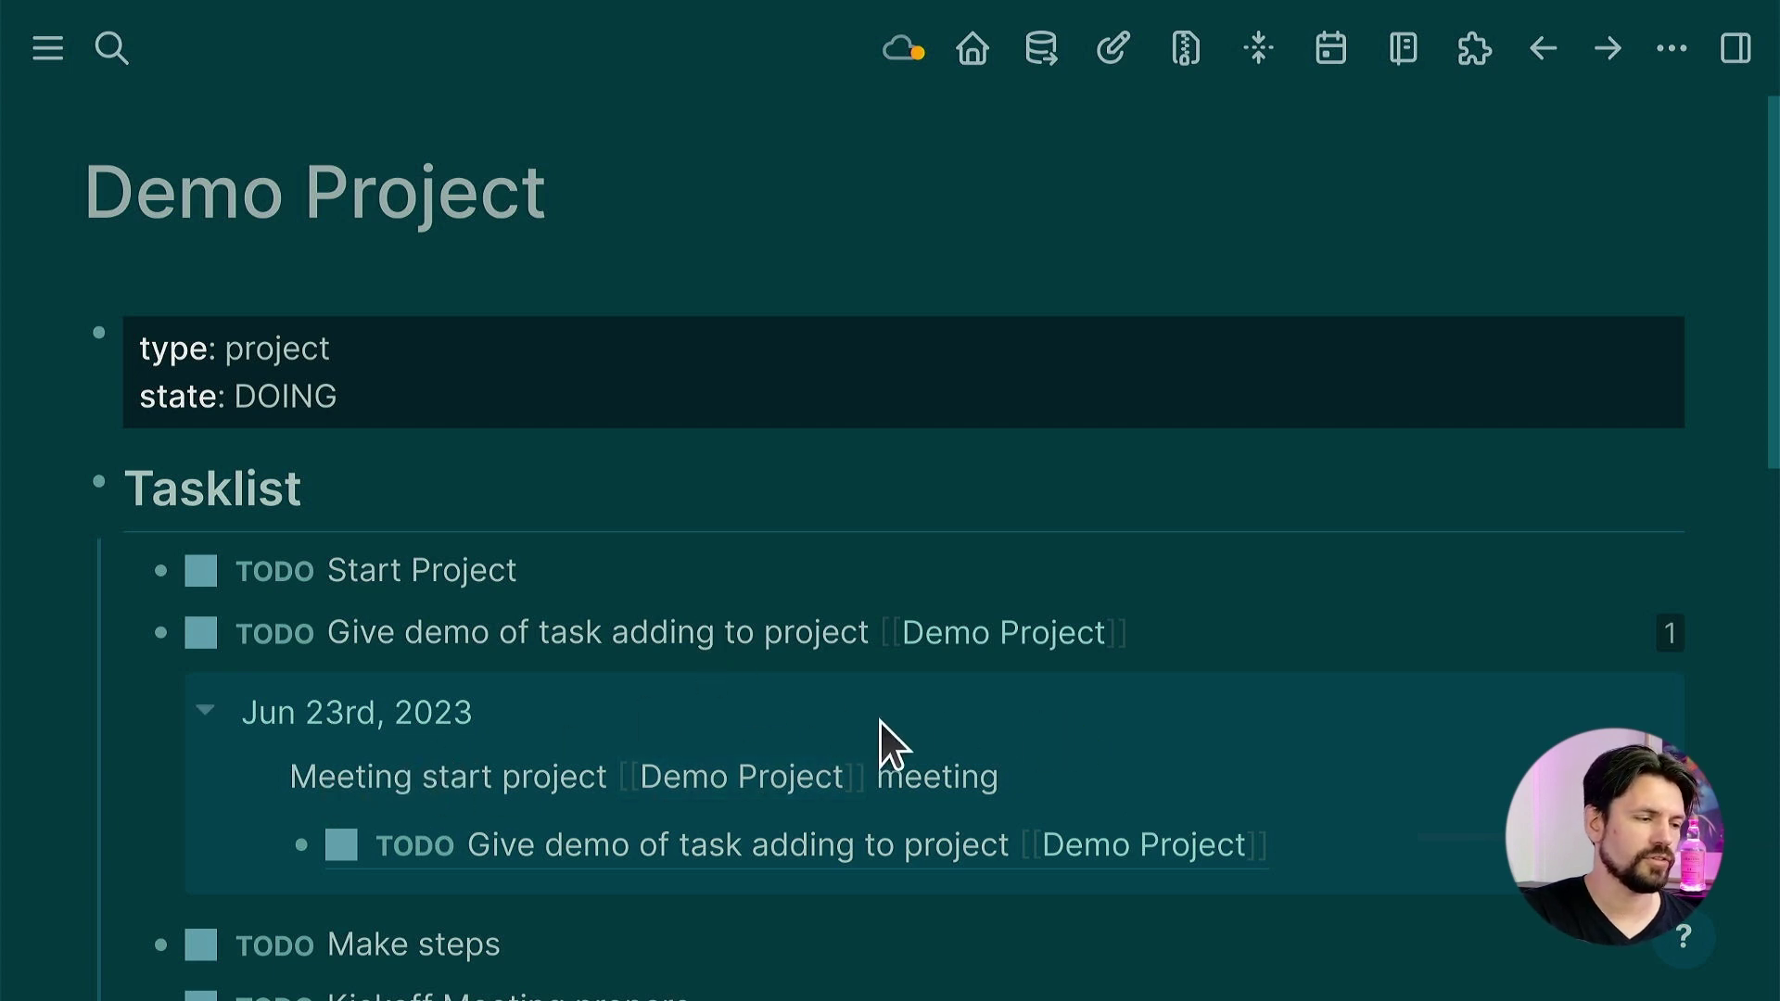
click(515, 782)
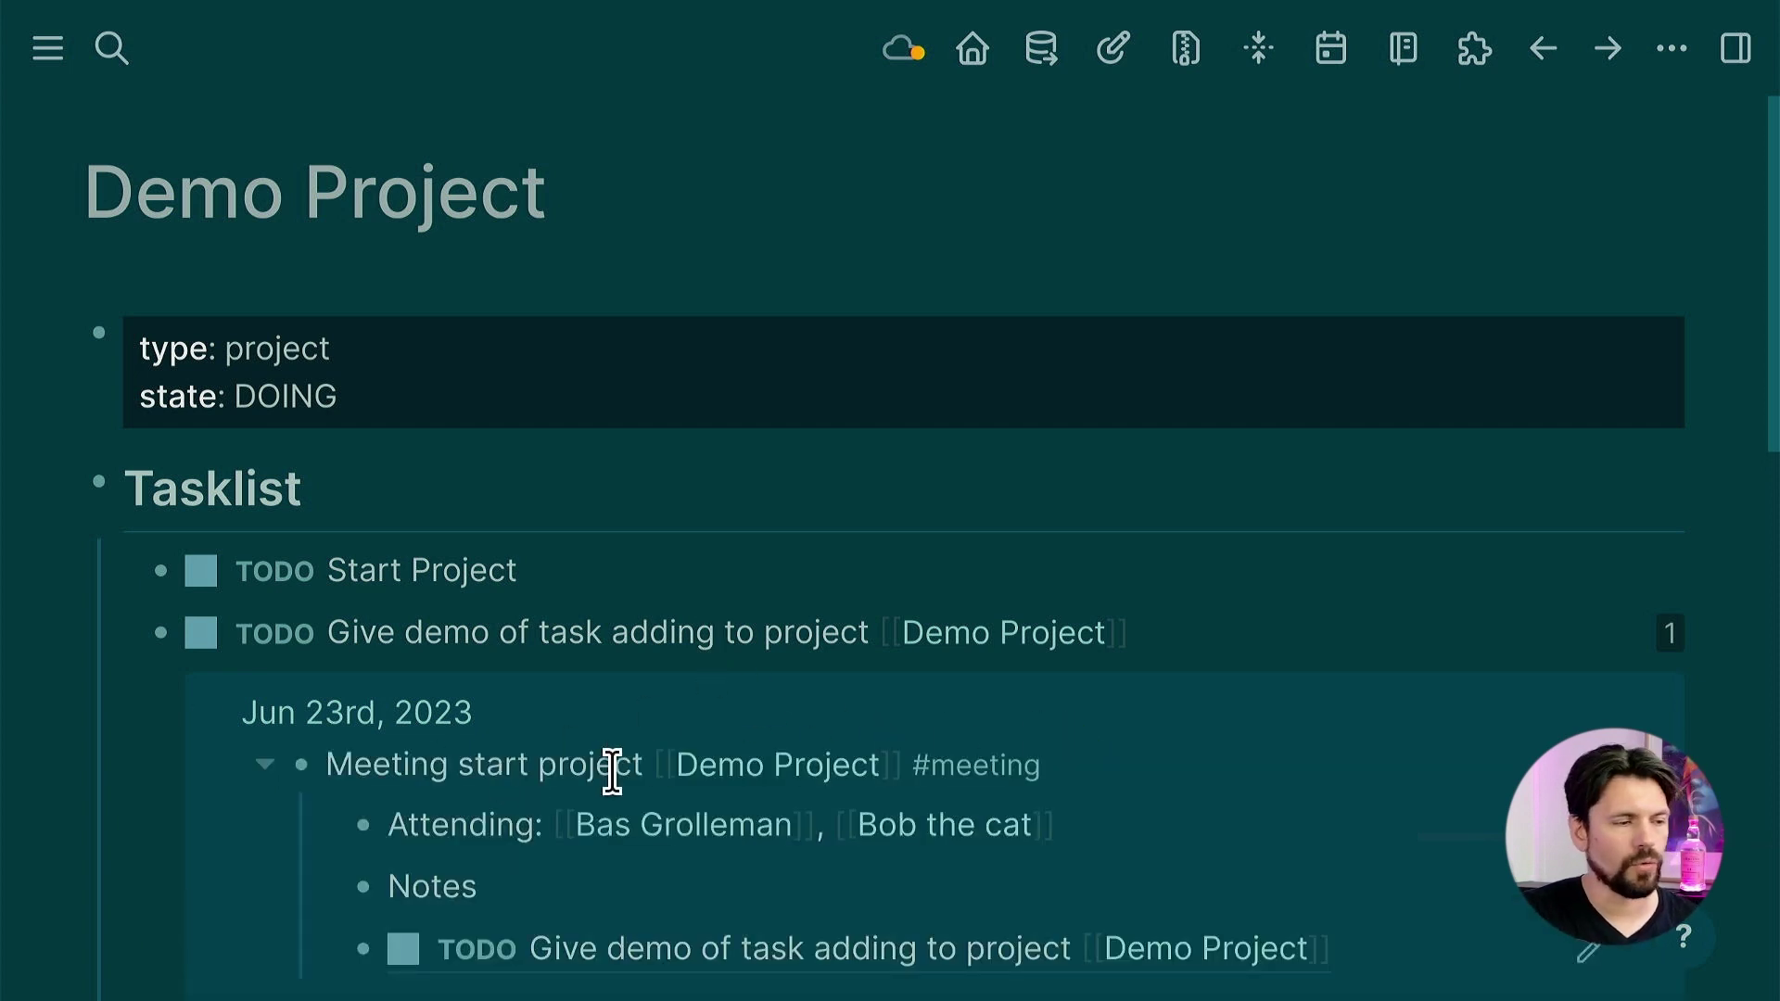
scroll(751, 775, down, 1)
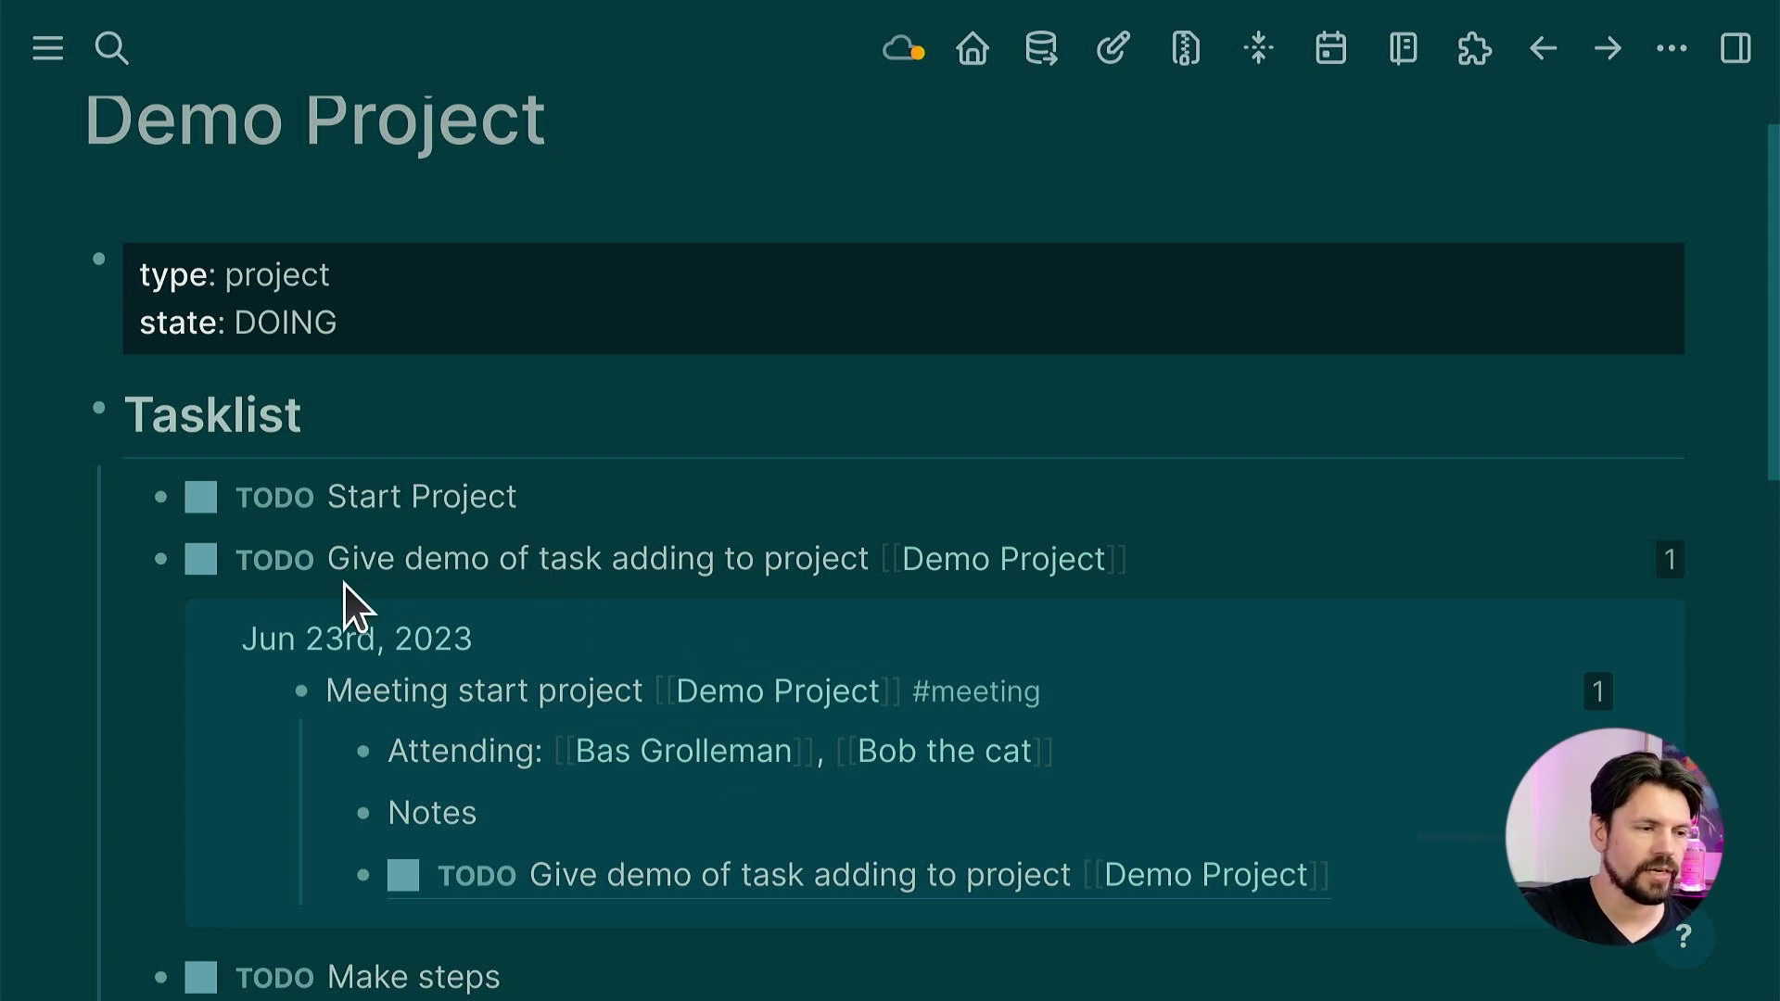
- Collapse the demo task's references and copy the 'Give demo of task adding to project' block
click(1670, 560)
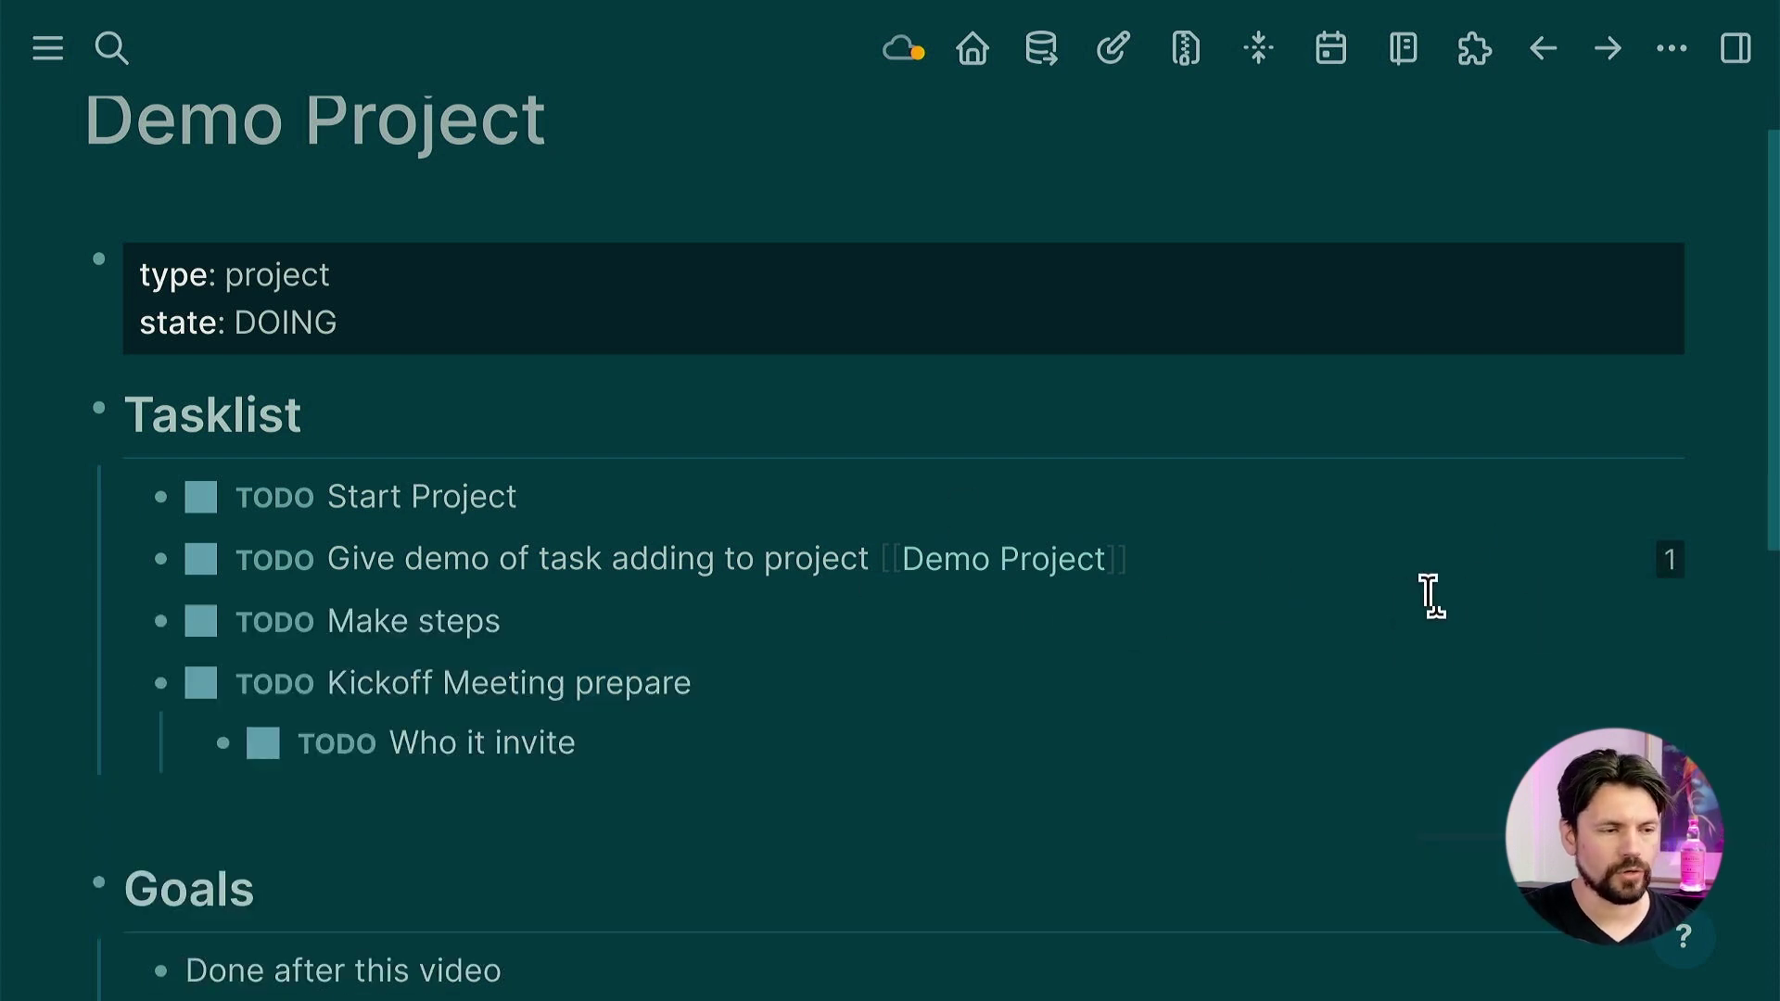
click(788, 557)
key(ctrl+c)
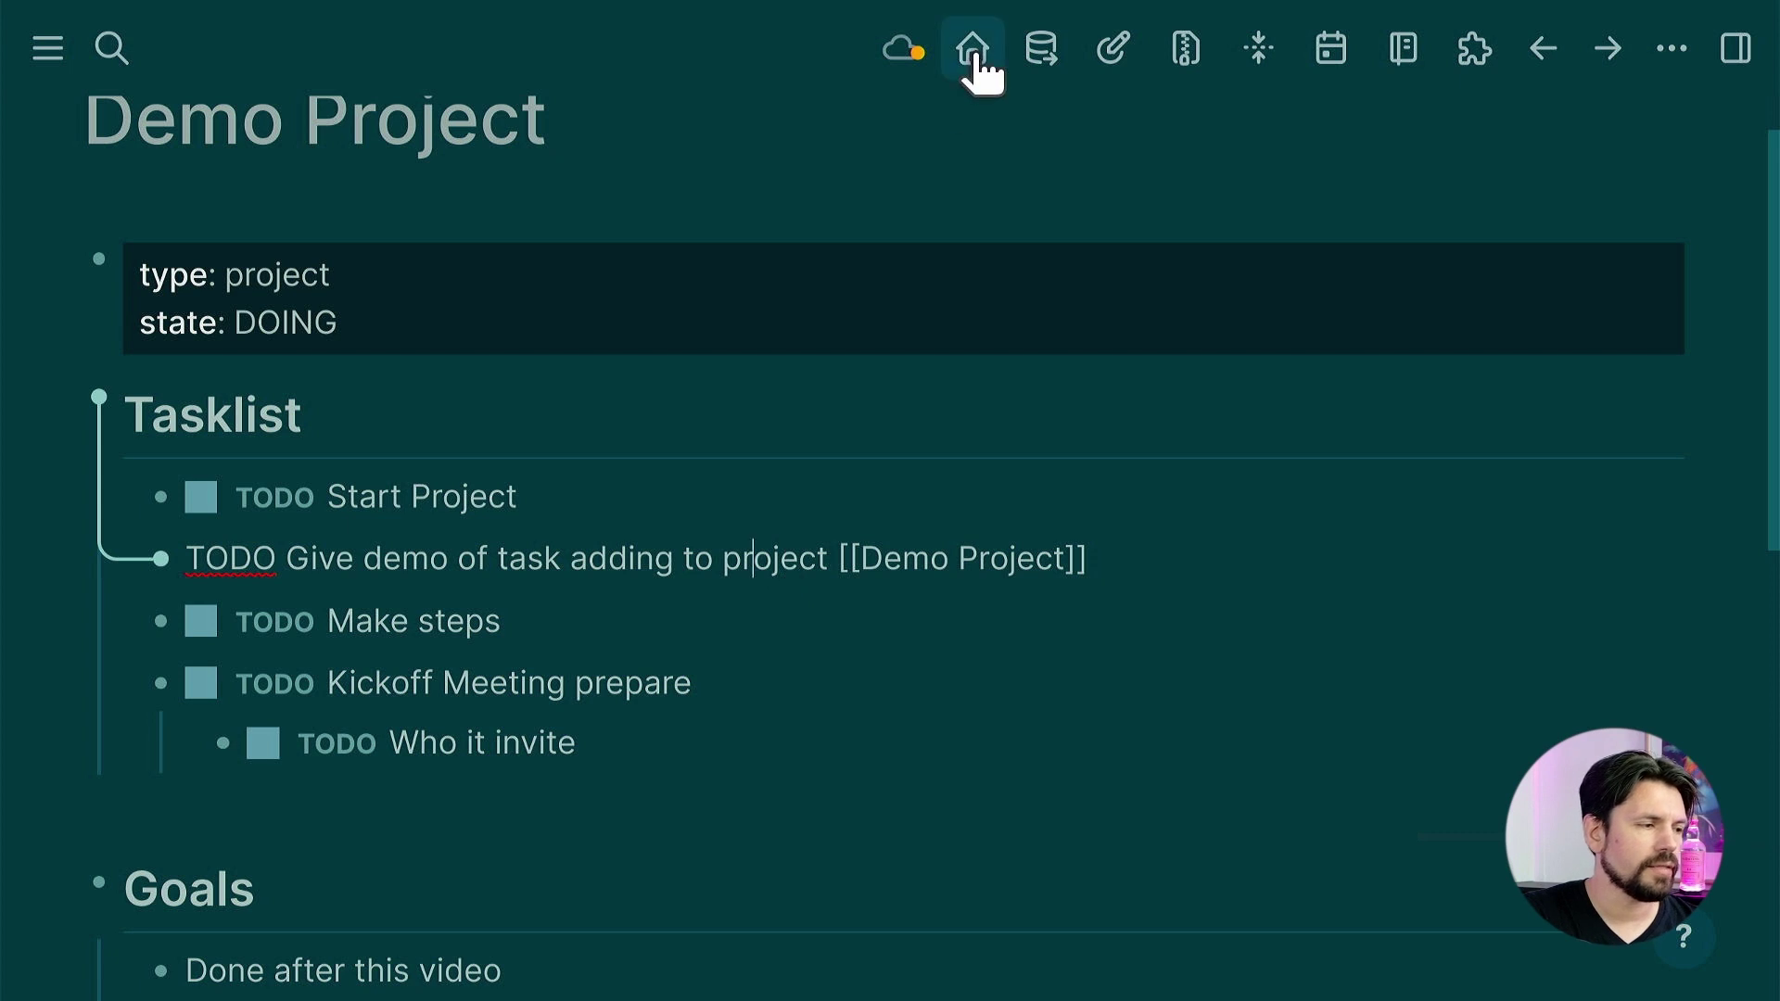
click(973, 51)
- Open the Jun 26th, 2023 journal from the calendar
click(1188, 476)
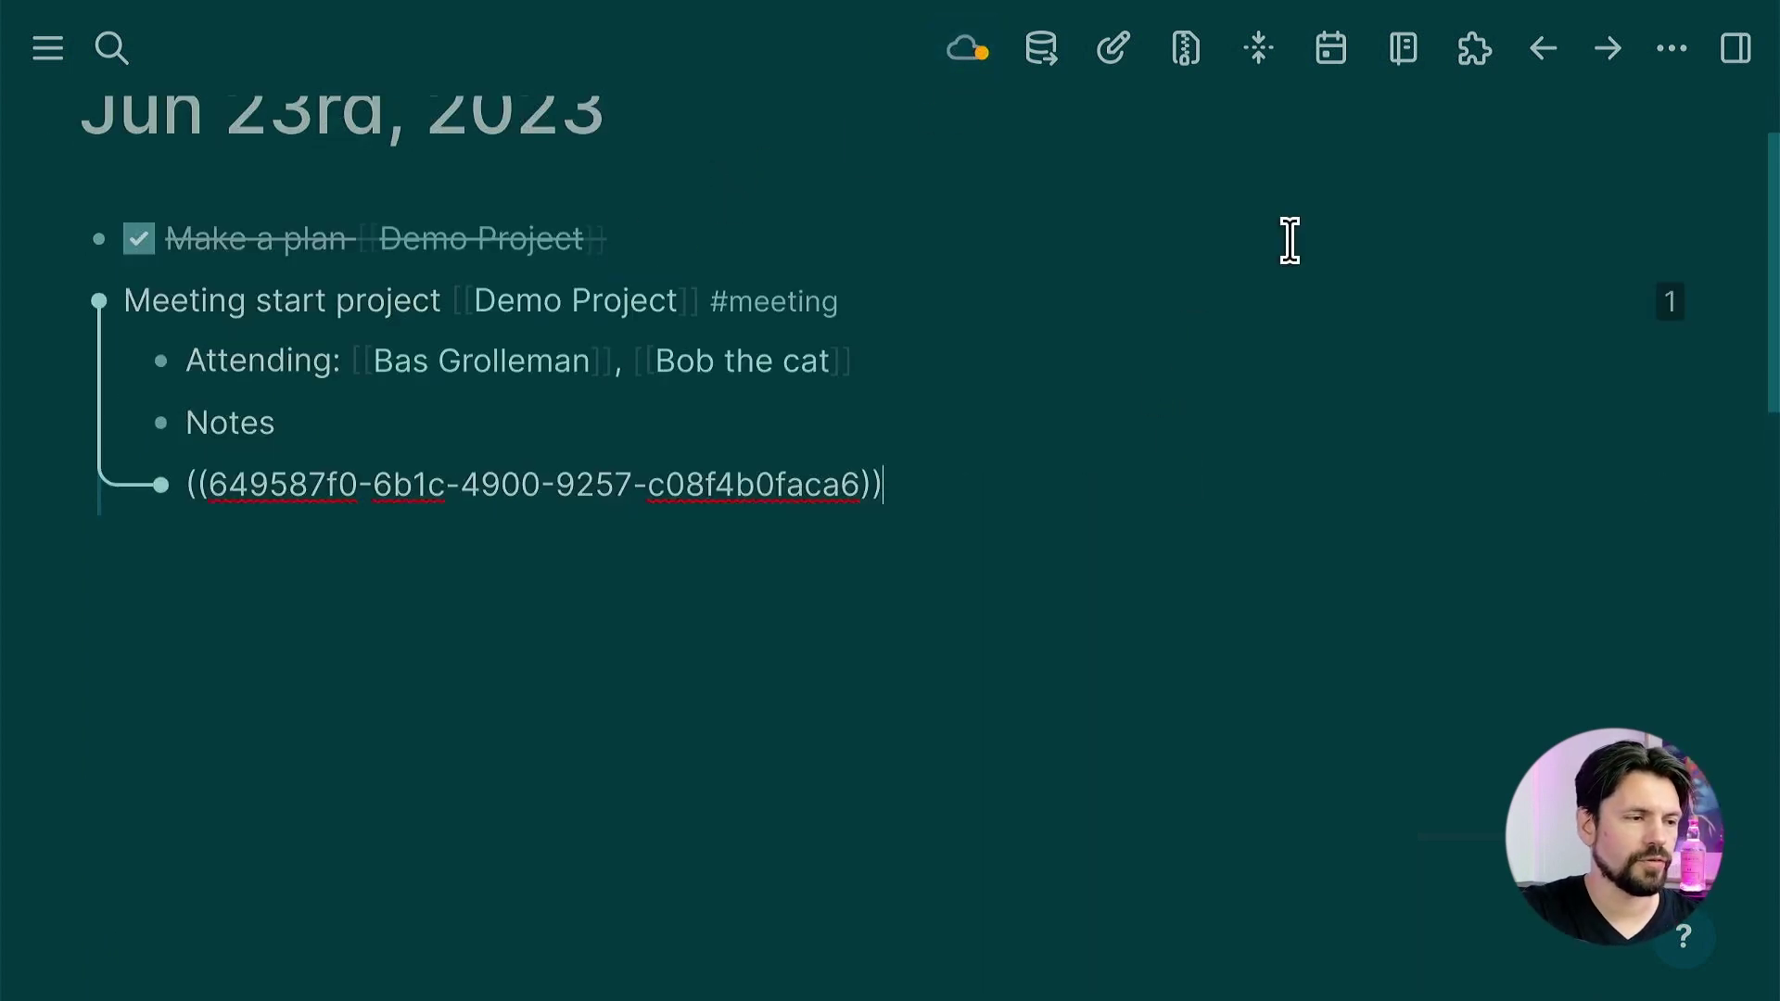
click(1329, 58)
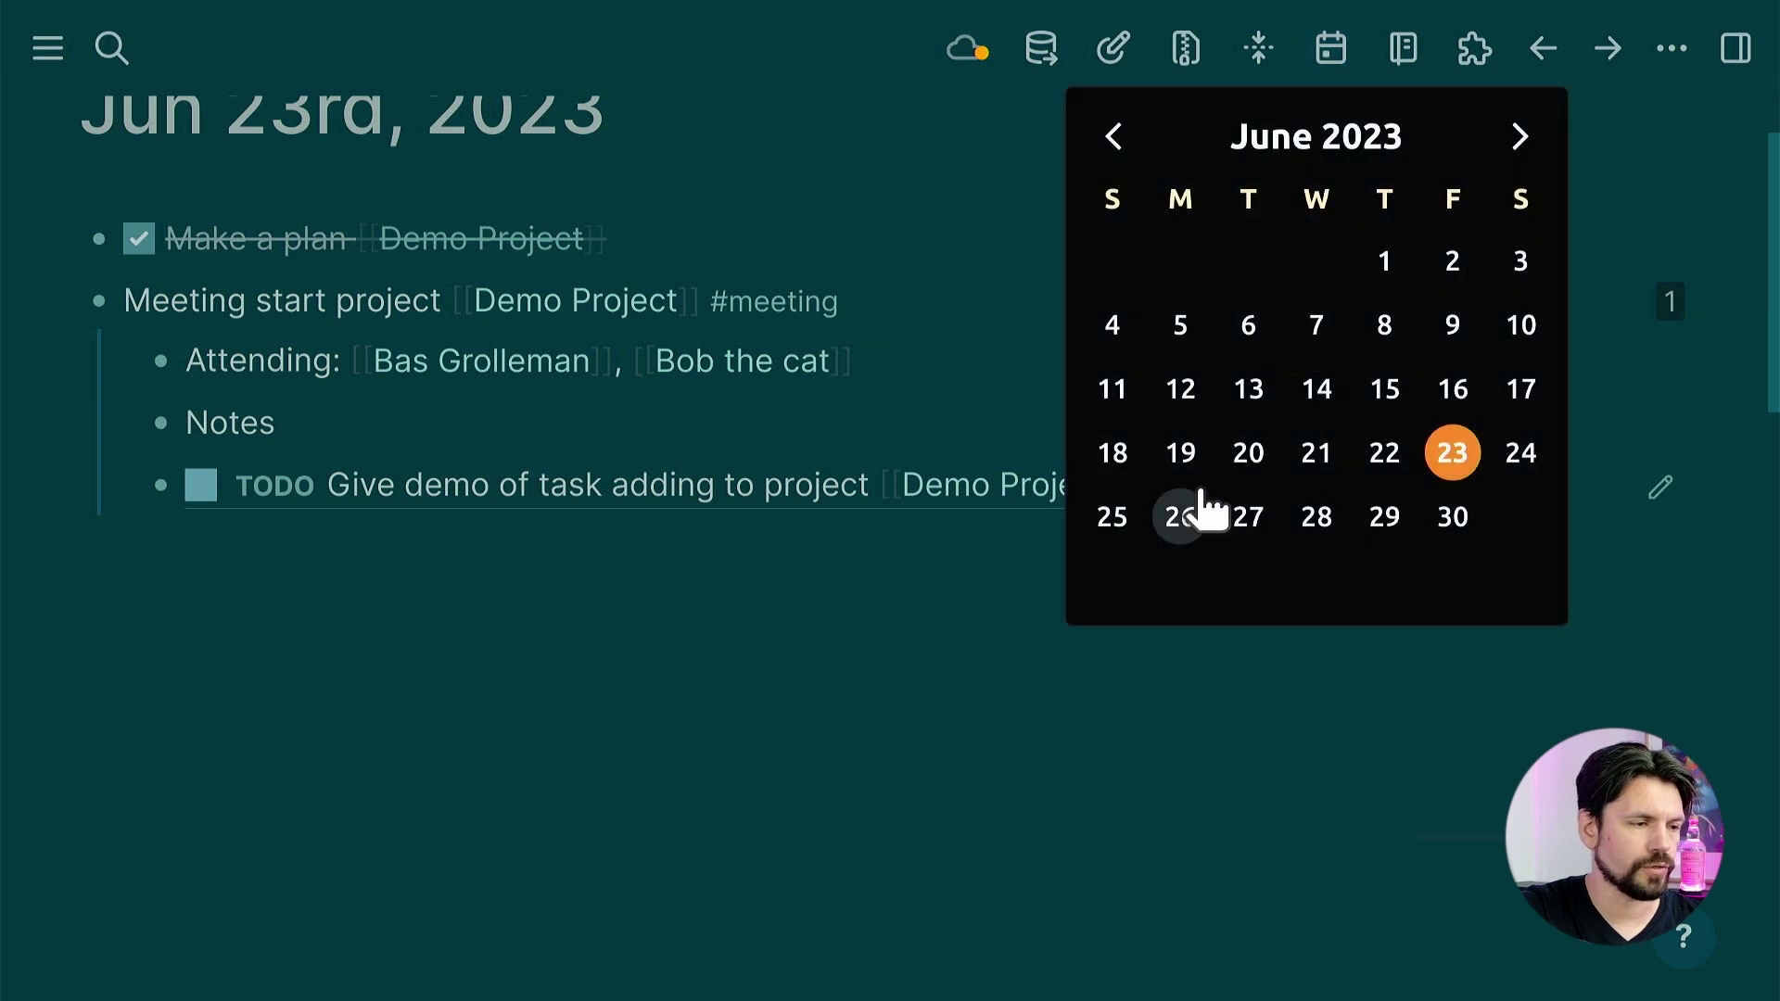
click(1192, 526)
- Write a bold 14:04 timestamp followed by the pasted demo task reference
click(398, 336)
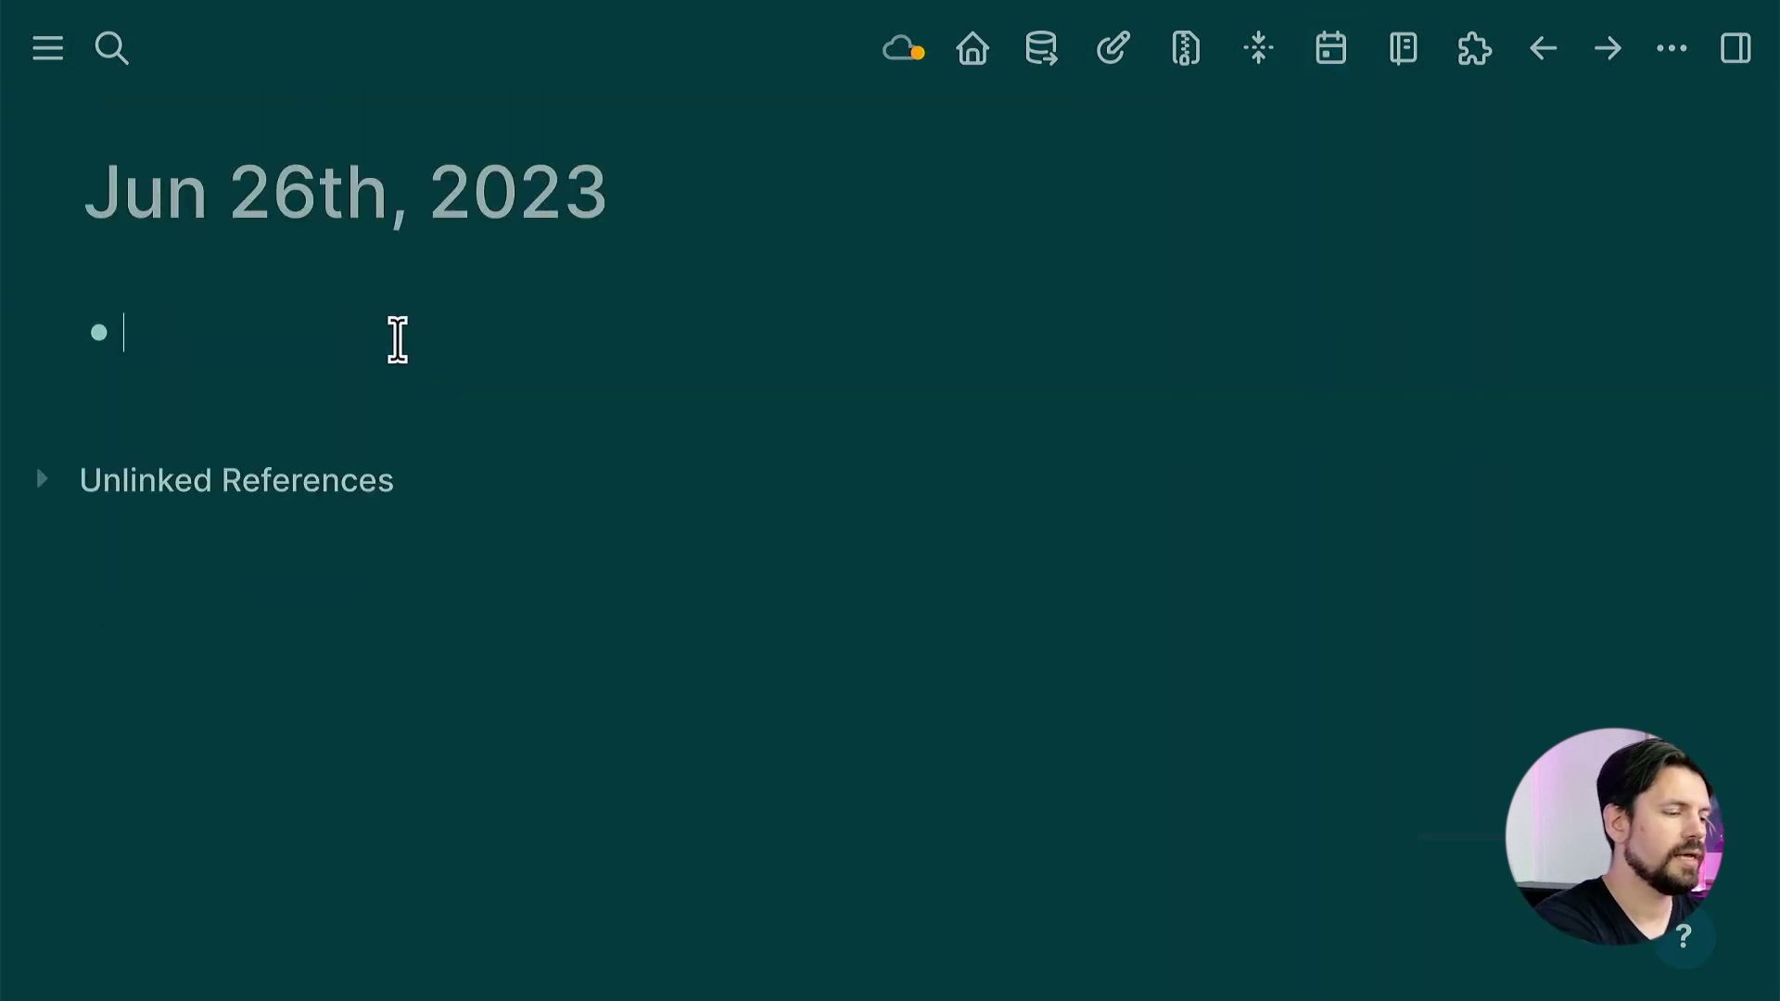
text(**14:04**)
key(ctrl+v)
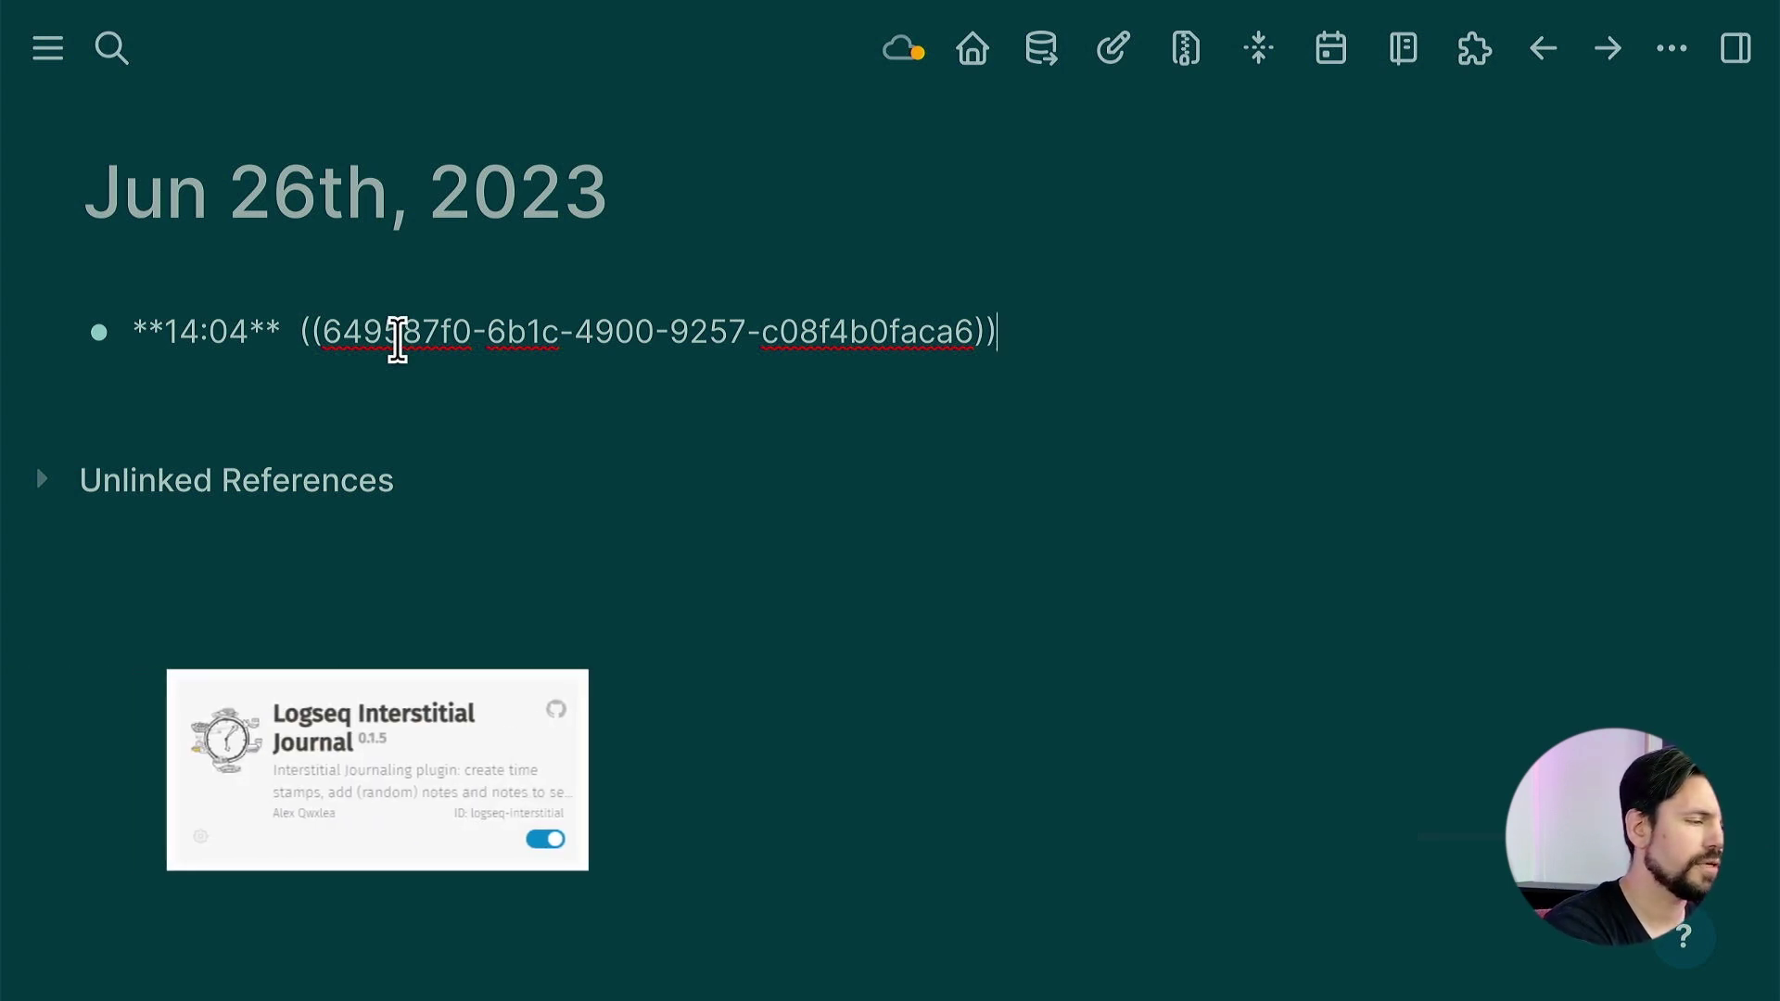
- Nest a child note 'Doing work,' under the entry, then go to Demo Project
key(Return)
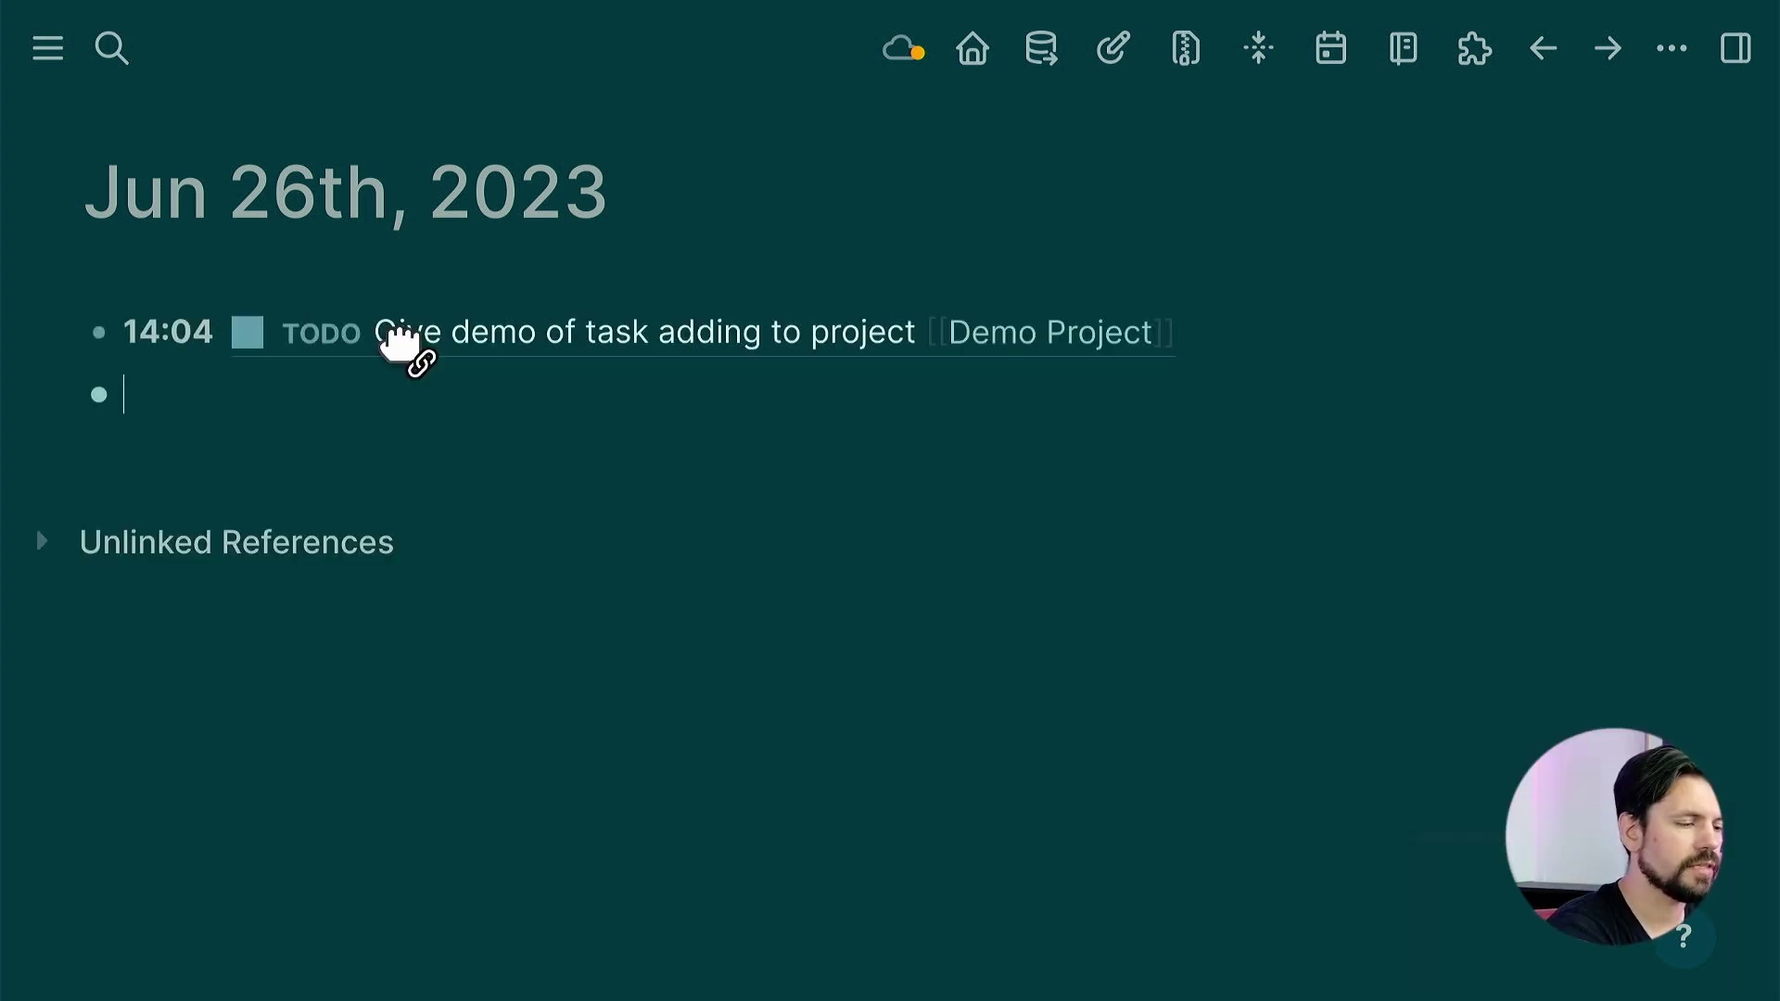
key(Tab)
text(Doing work,)
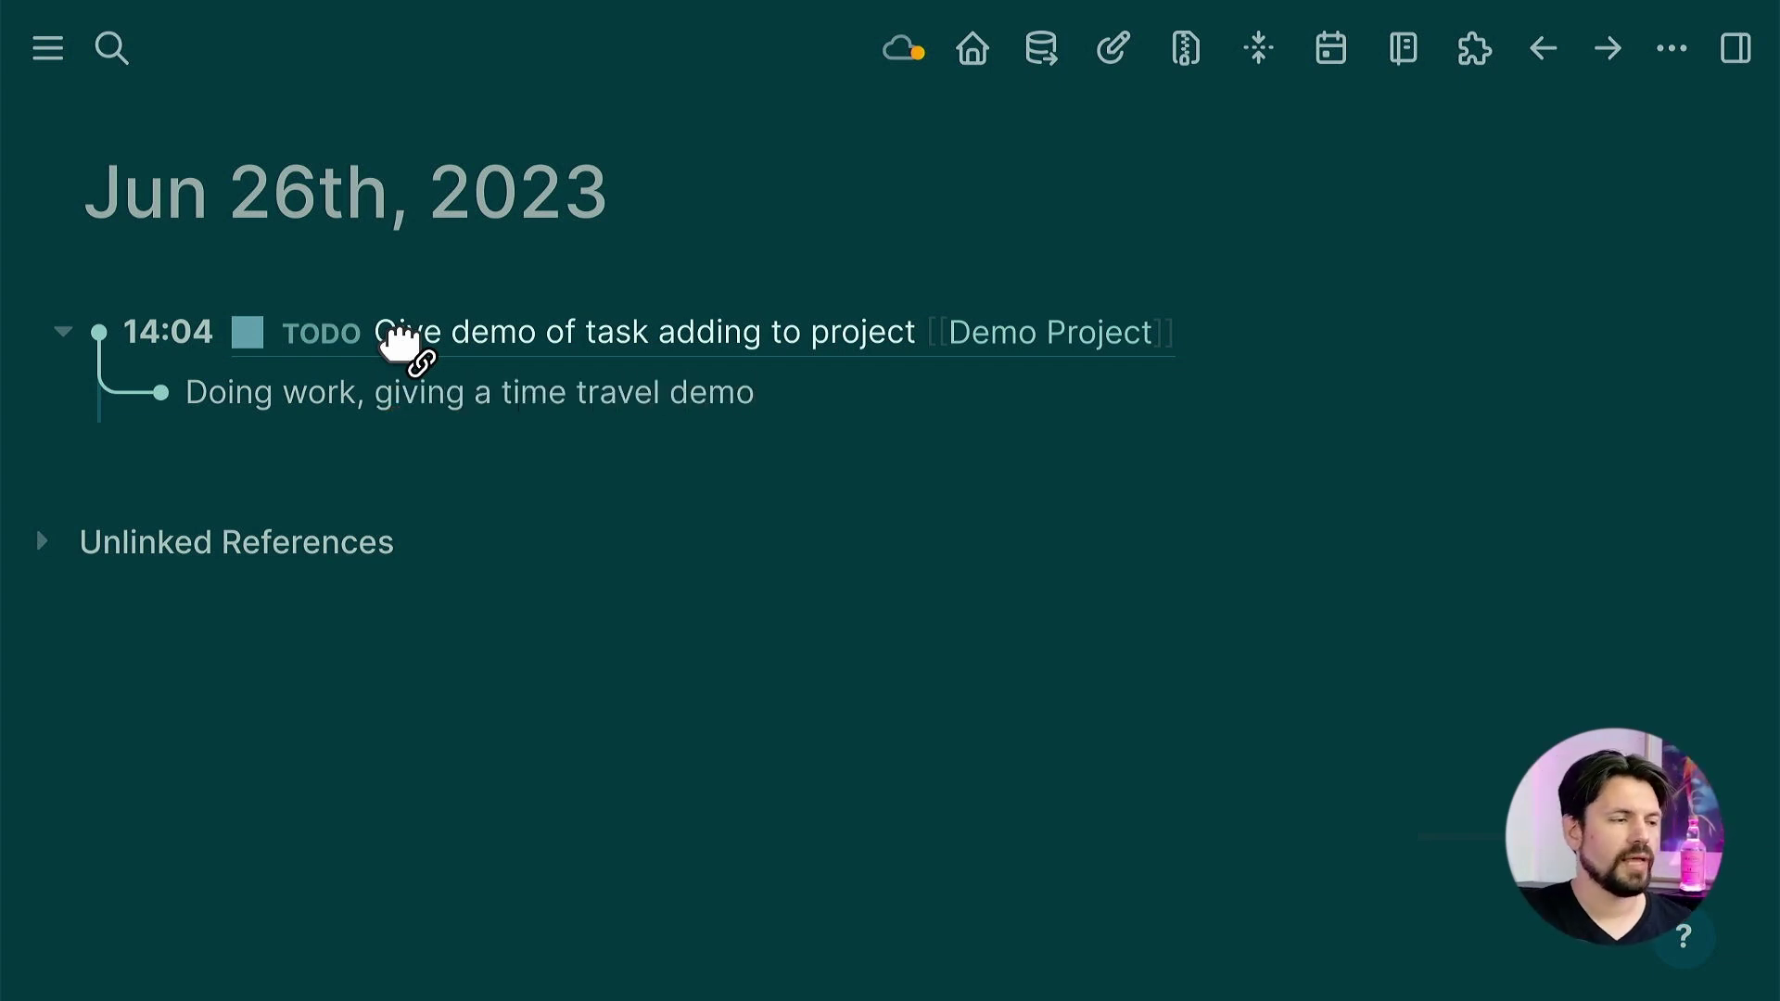
click(515, 481)
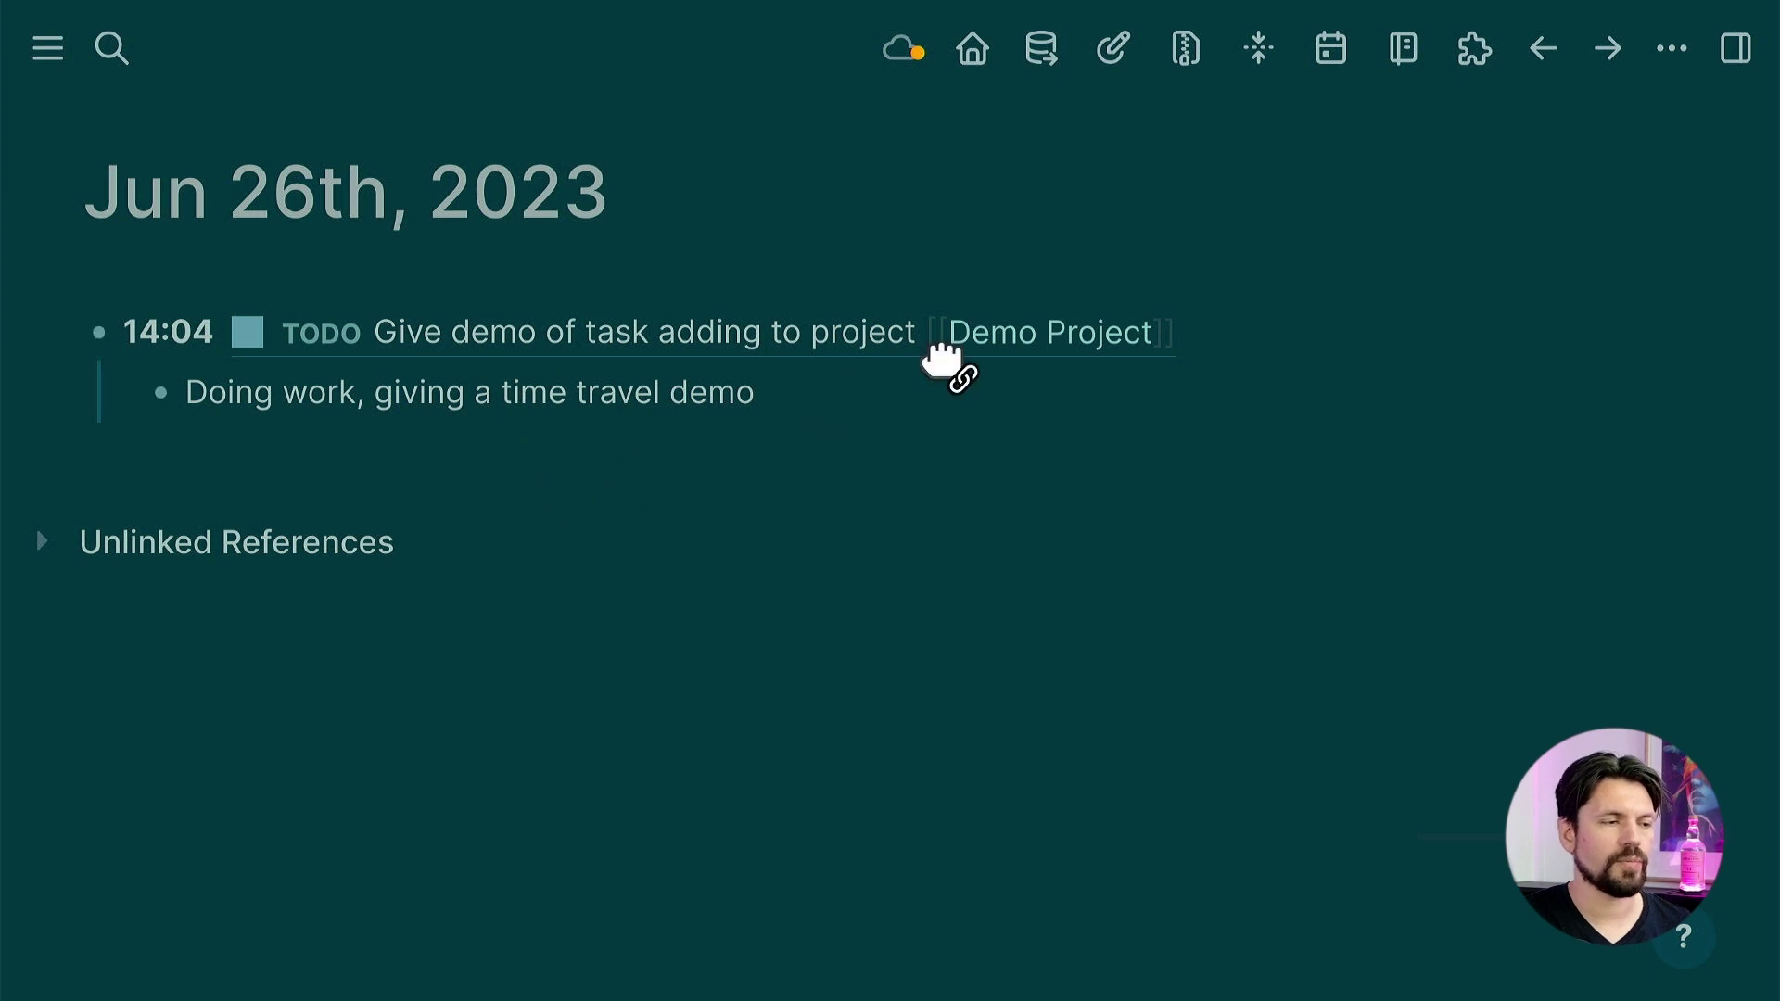
click(1021, 355)
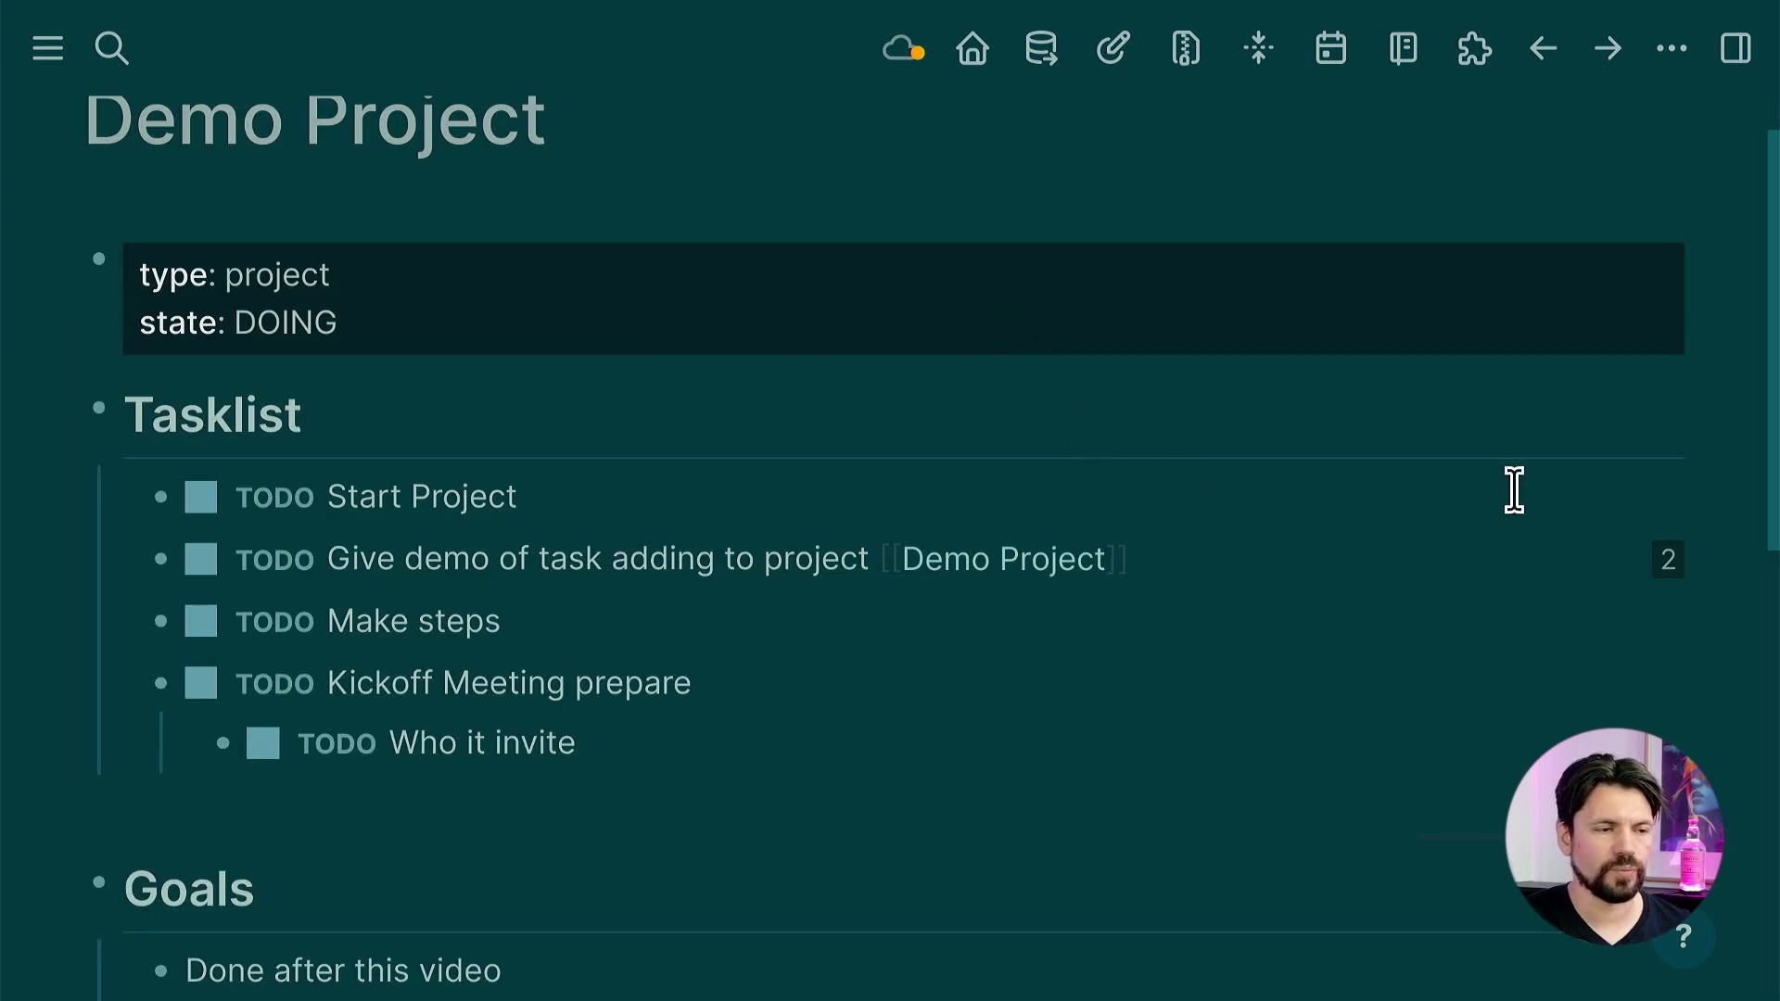
click(1669, 560)
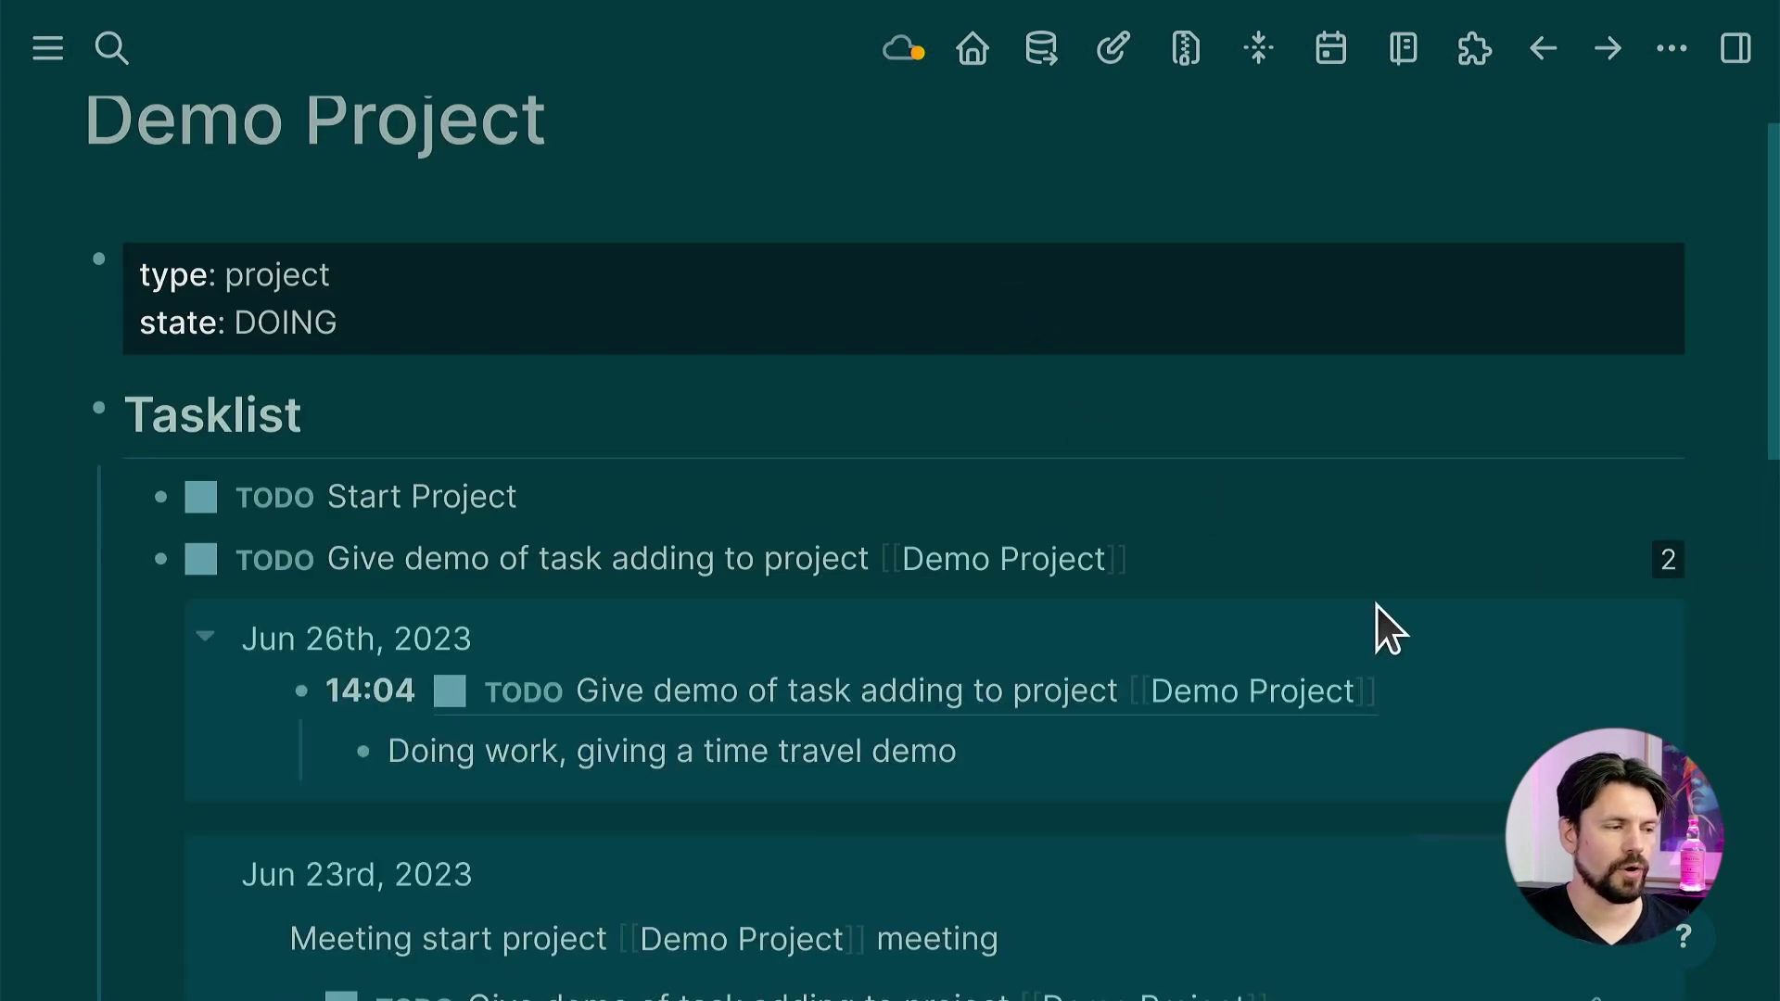
scroll(1345, 639, down, 2)
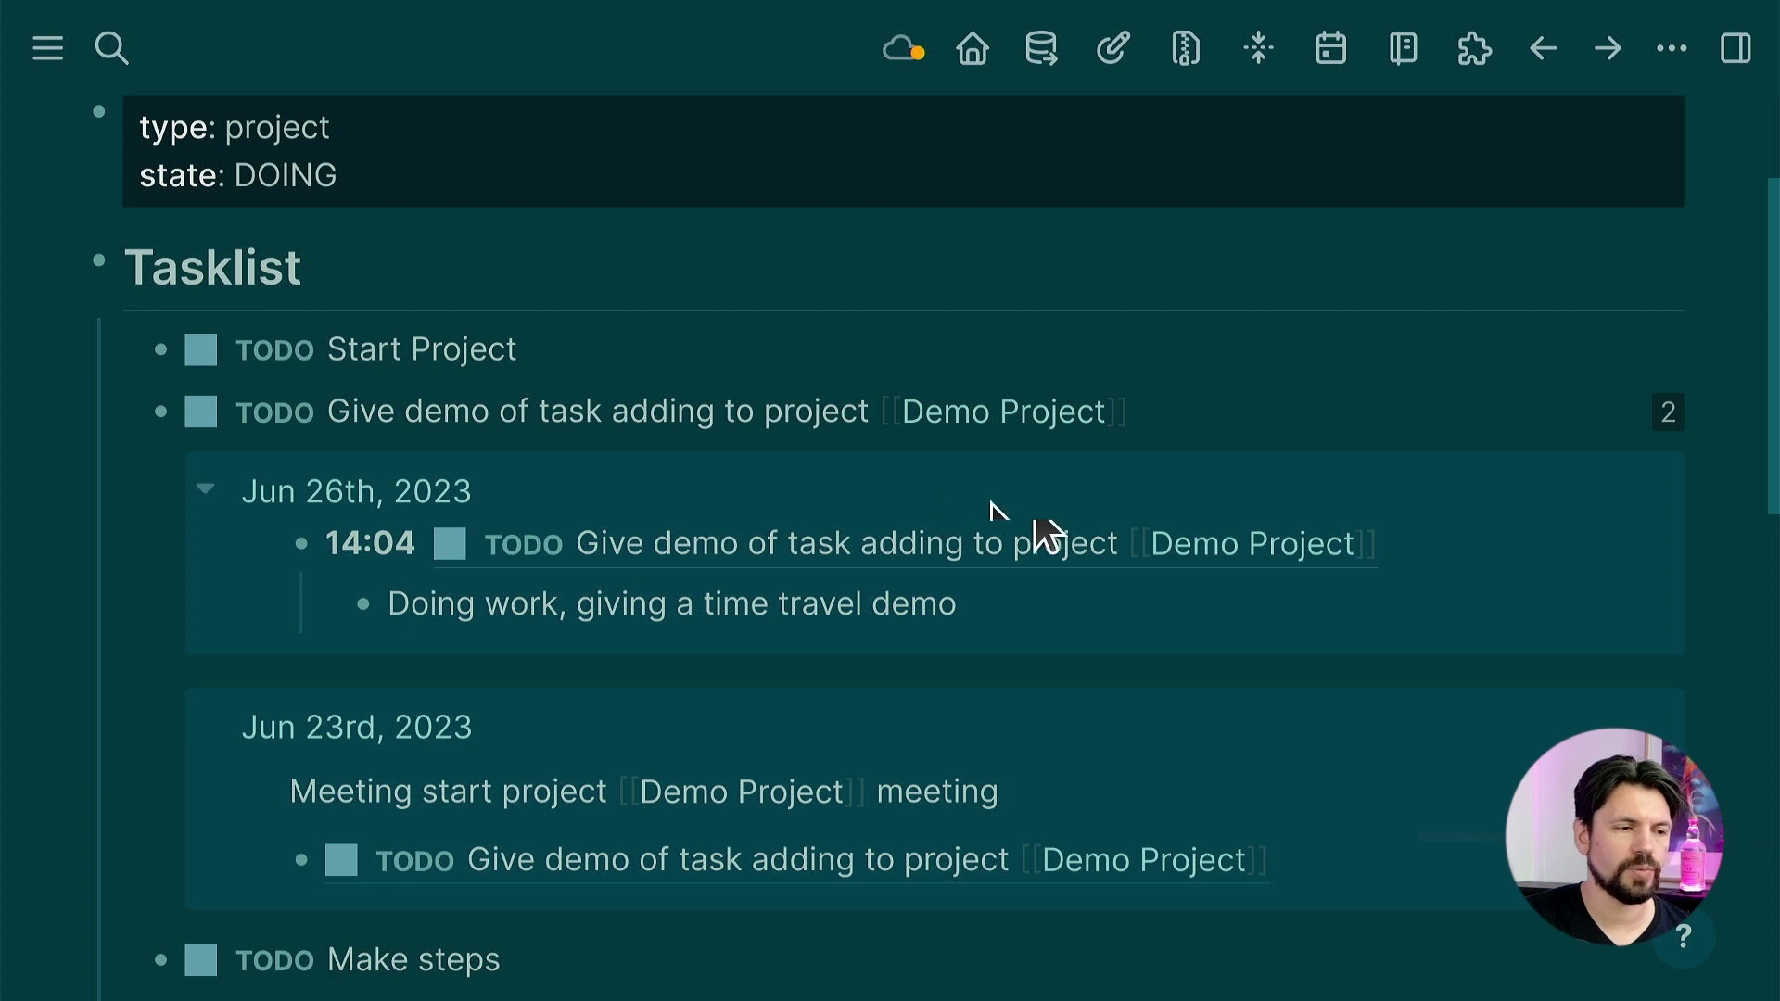
click(1668, 412)
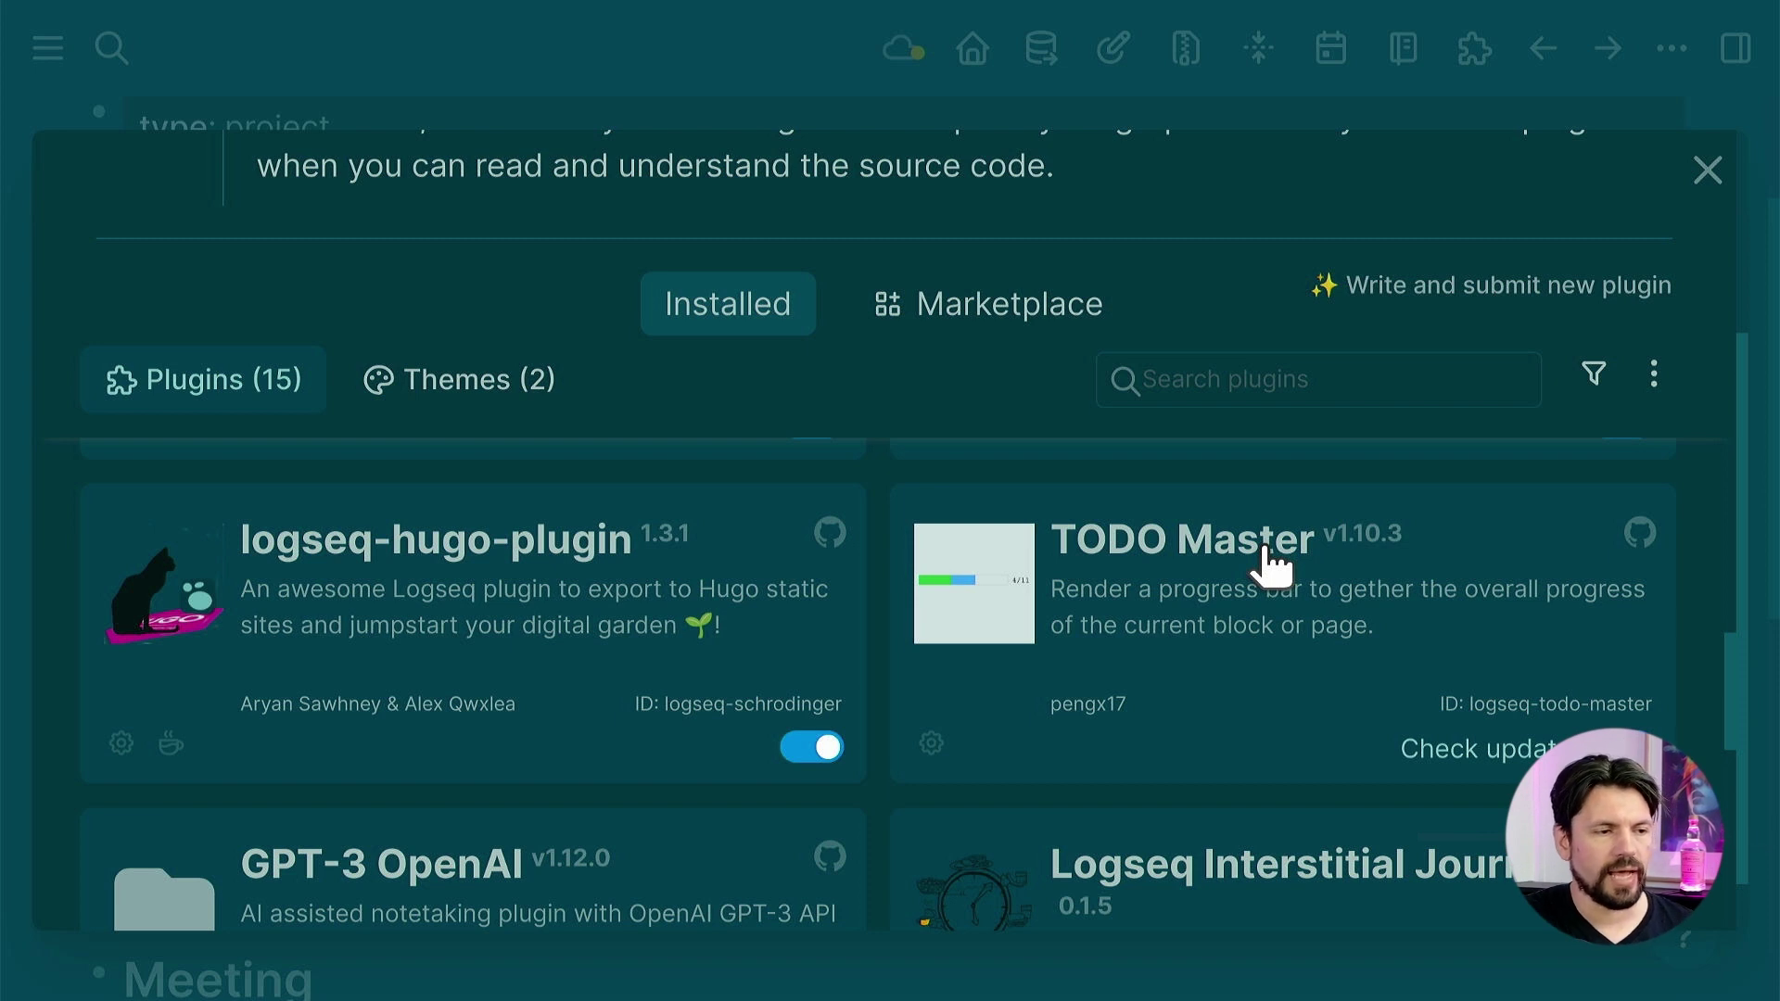
- Close Plugins and insert '[TODO Master] Add Progress Bar' into the Tasklist heading, showing 0%
click(1706, 181)
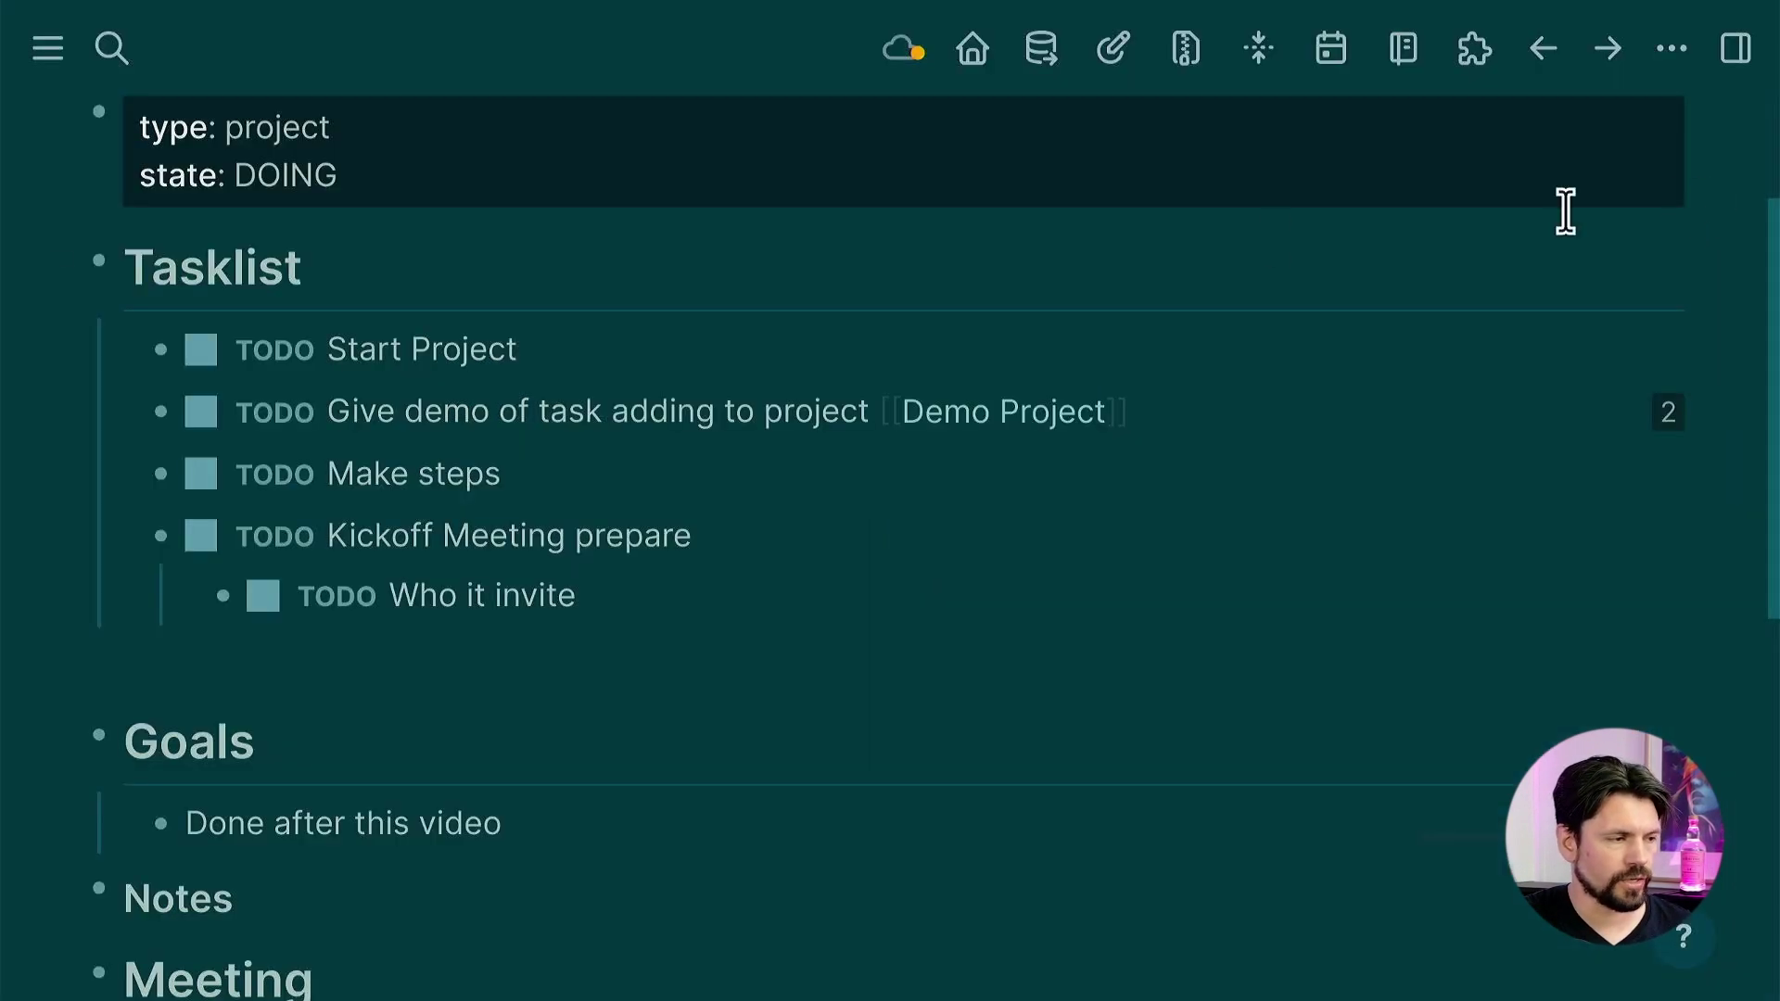
click(528, 283)
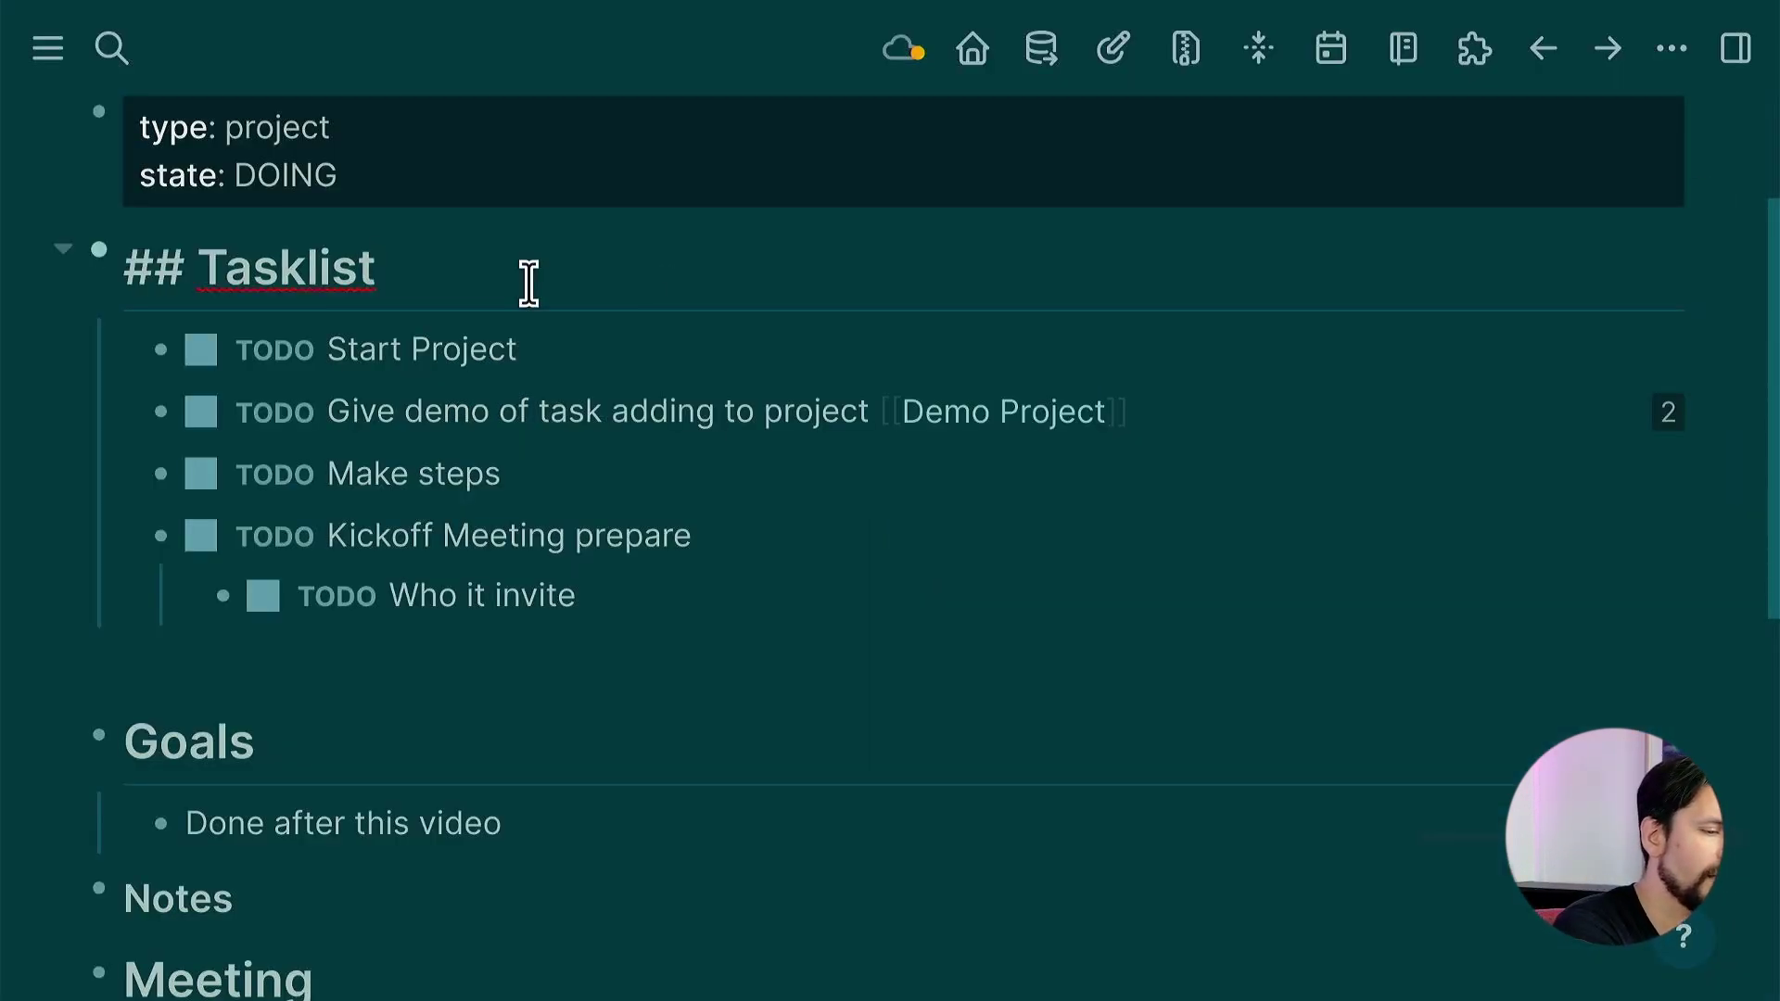
text(/todo)
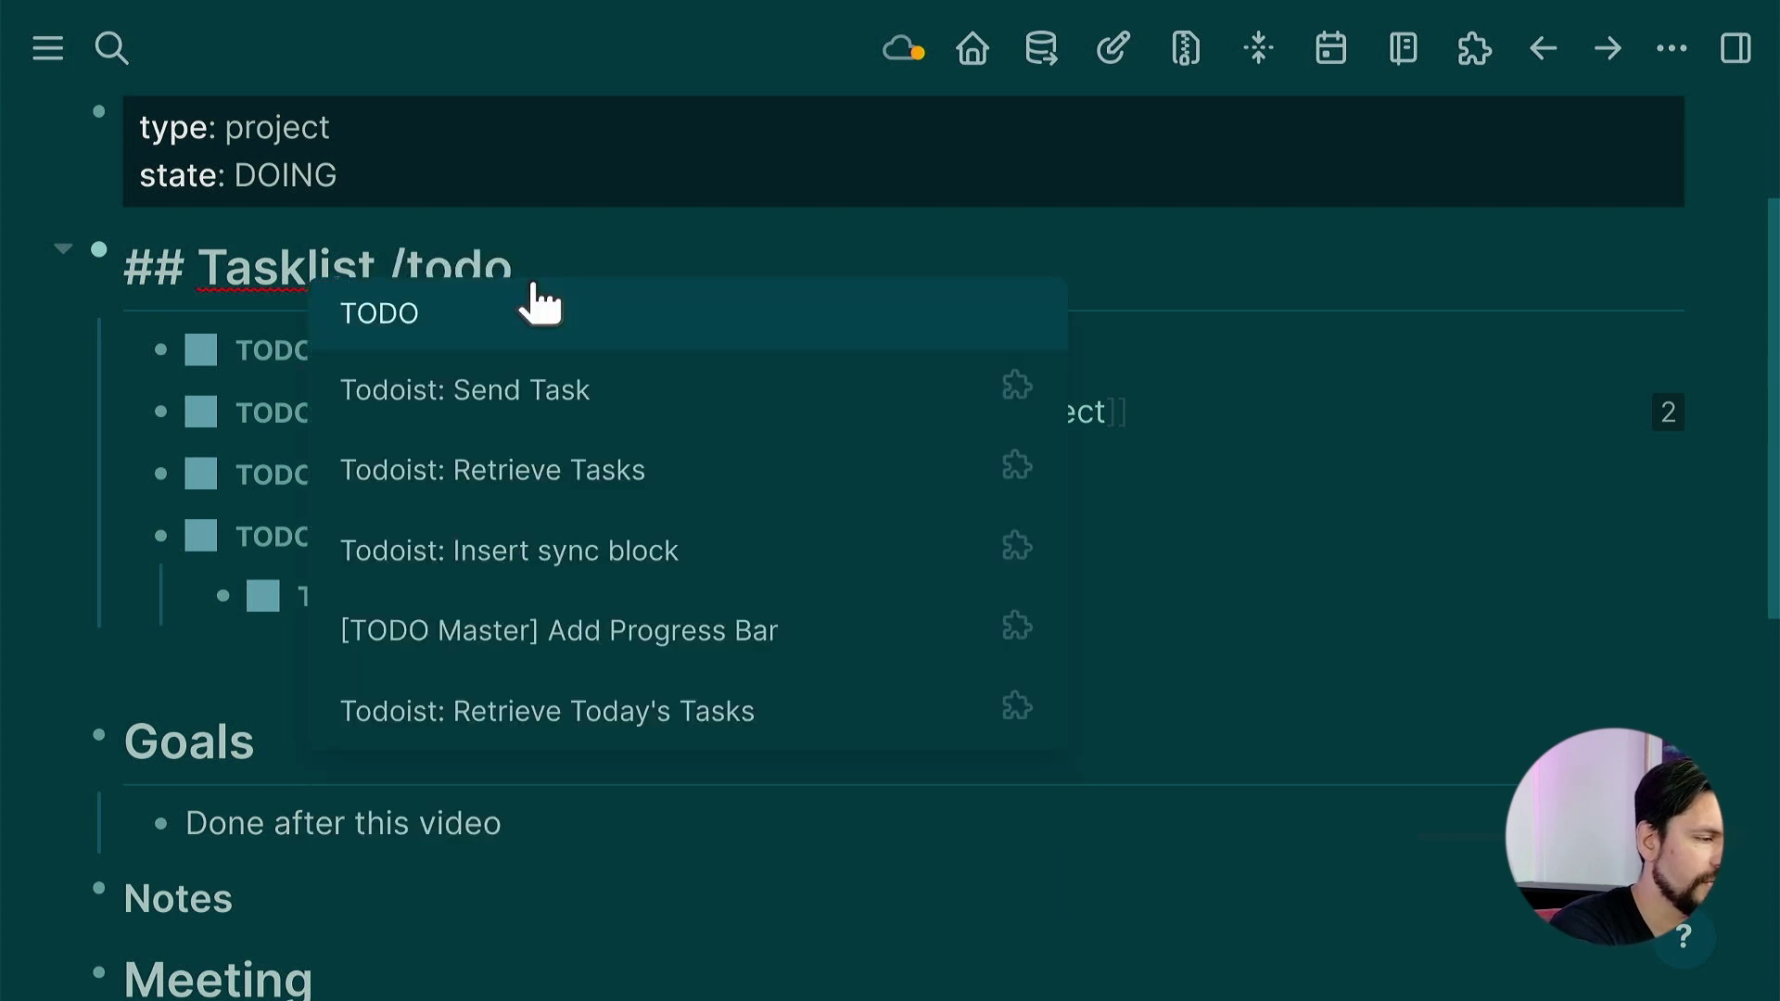
key(Down)
key(Down)
key(Down)
key(Down)
key(Return)
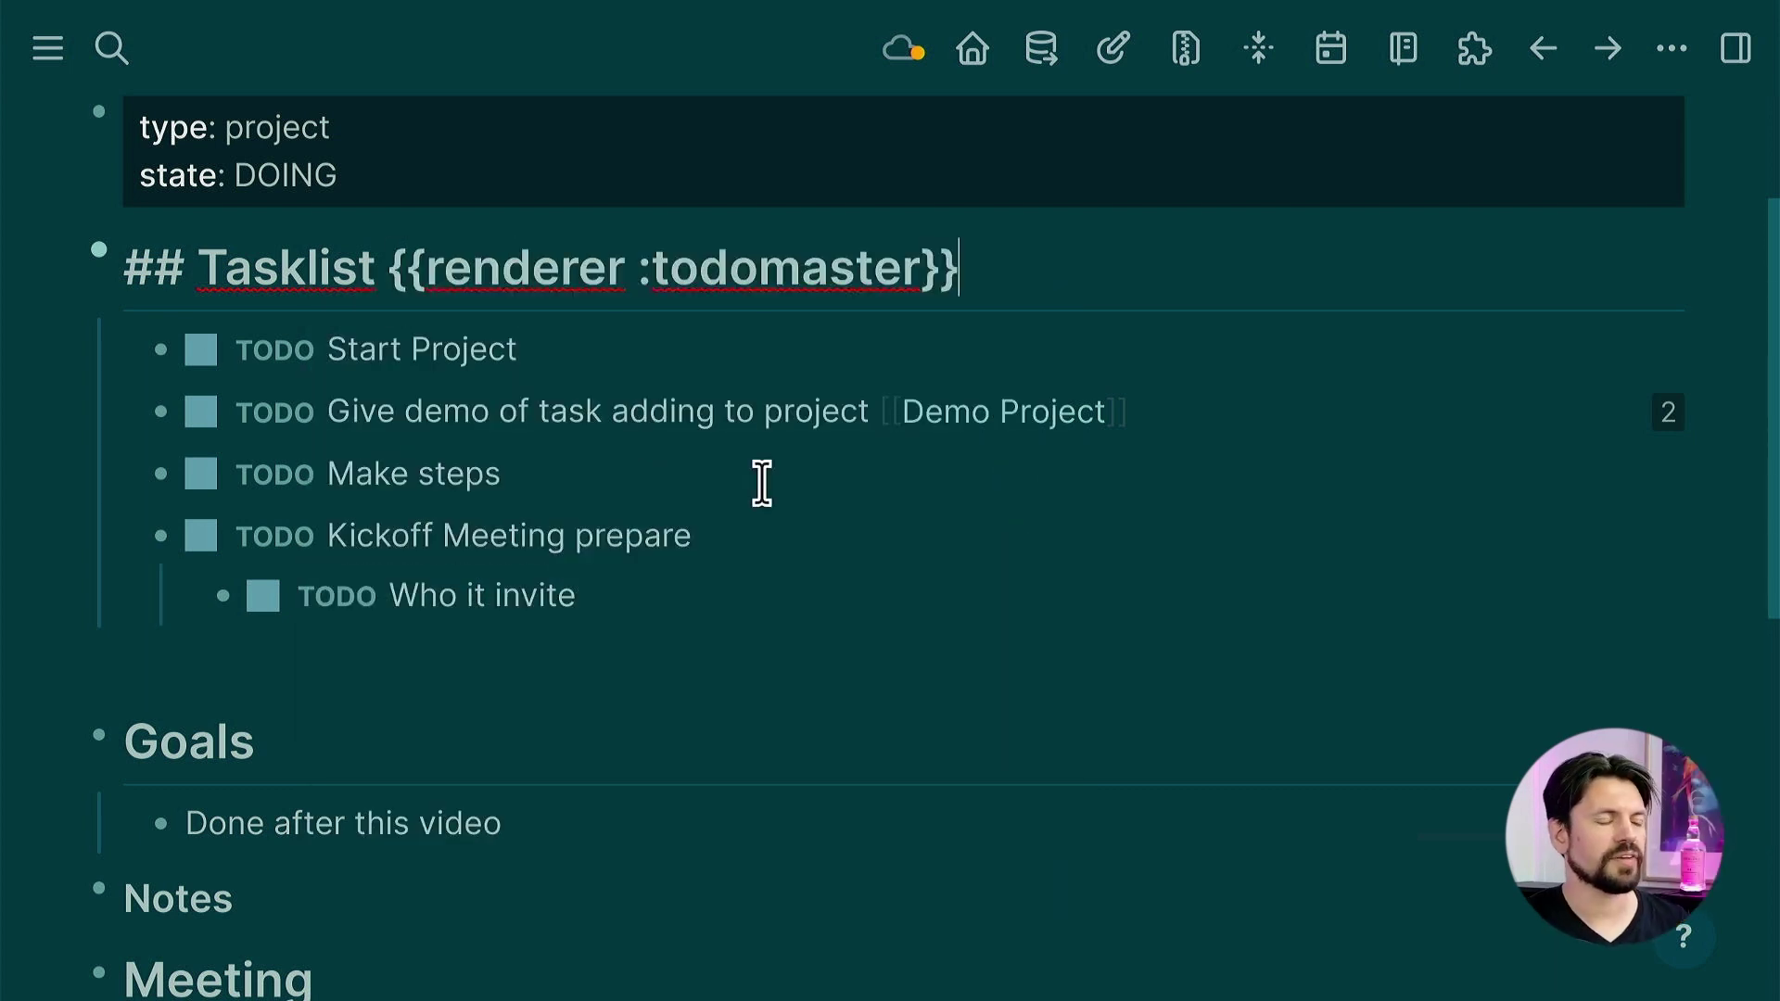
click(758, 480)
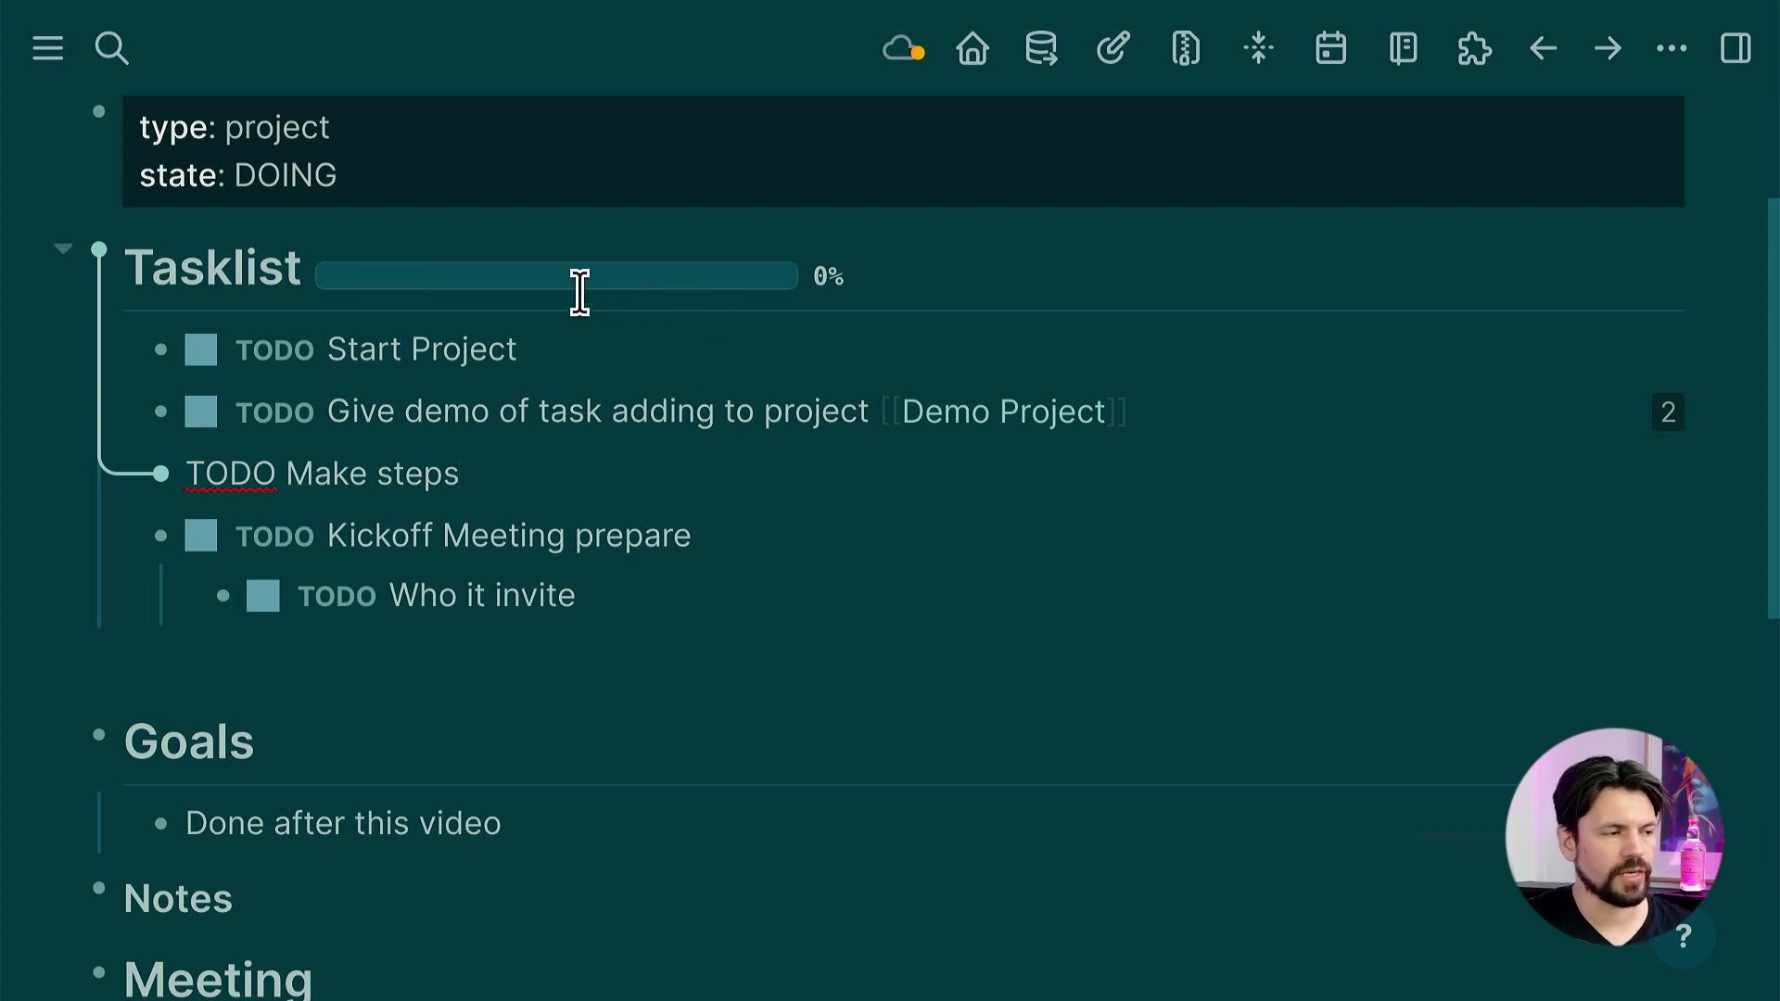
- Check off Start Project, the Give demo task and Who it invite, raising the bar to 80%
mouse_move(504, 271)
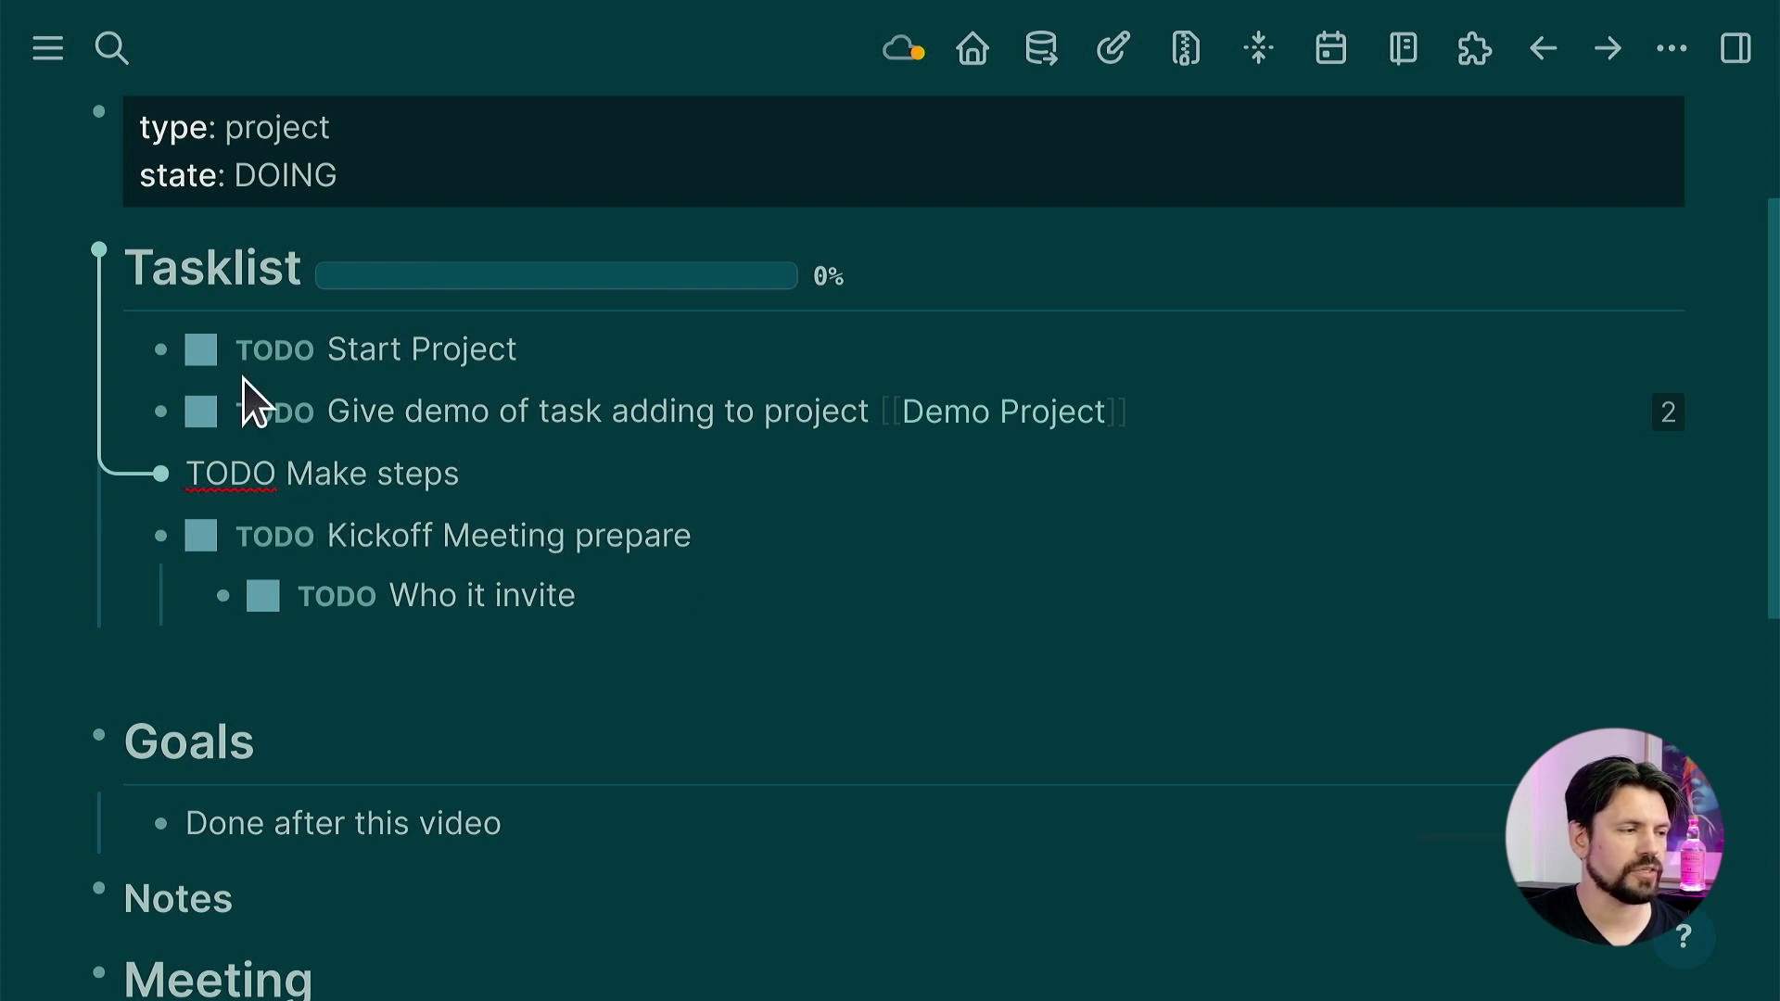
click(206, 354)
click(201, 413)
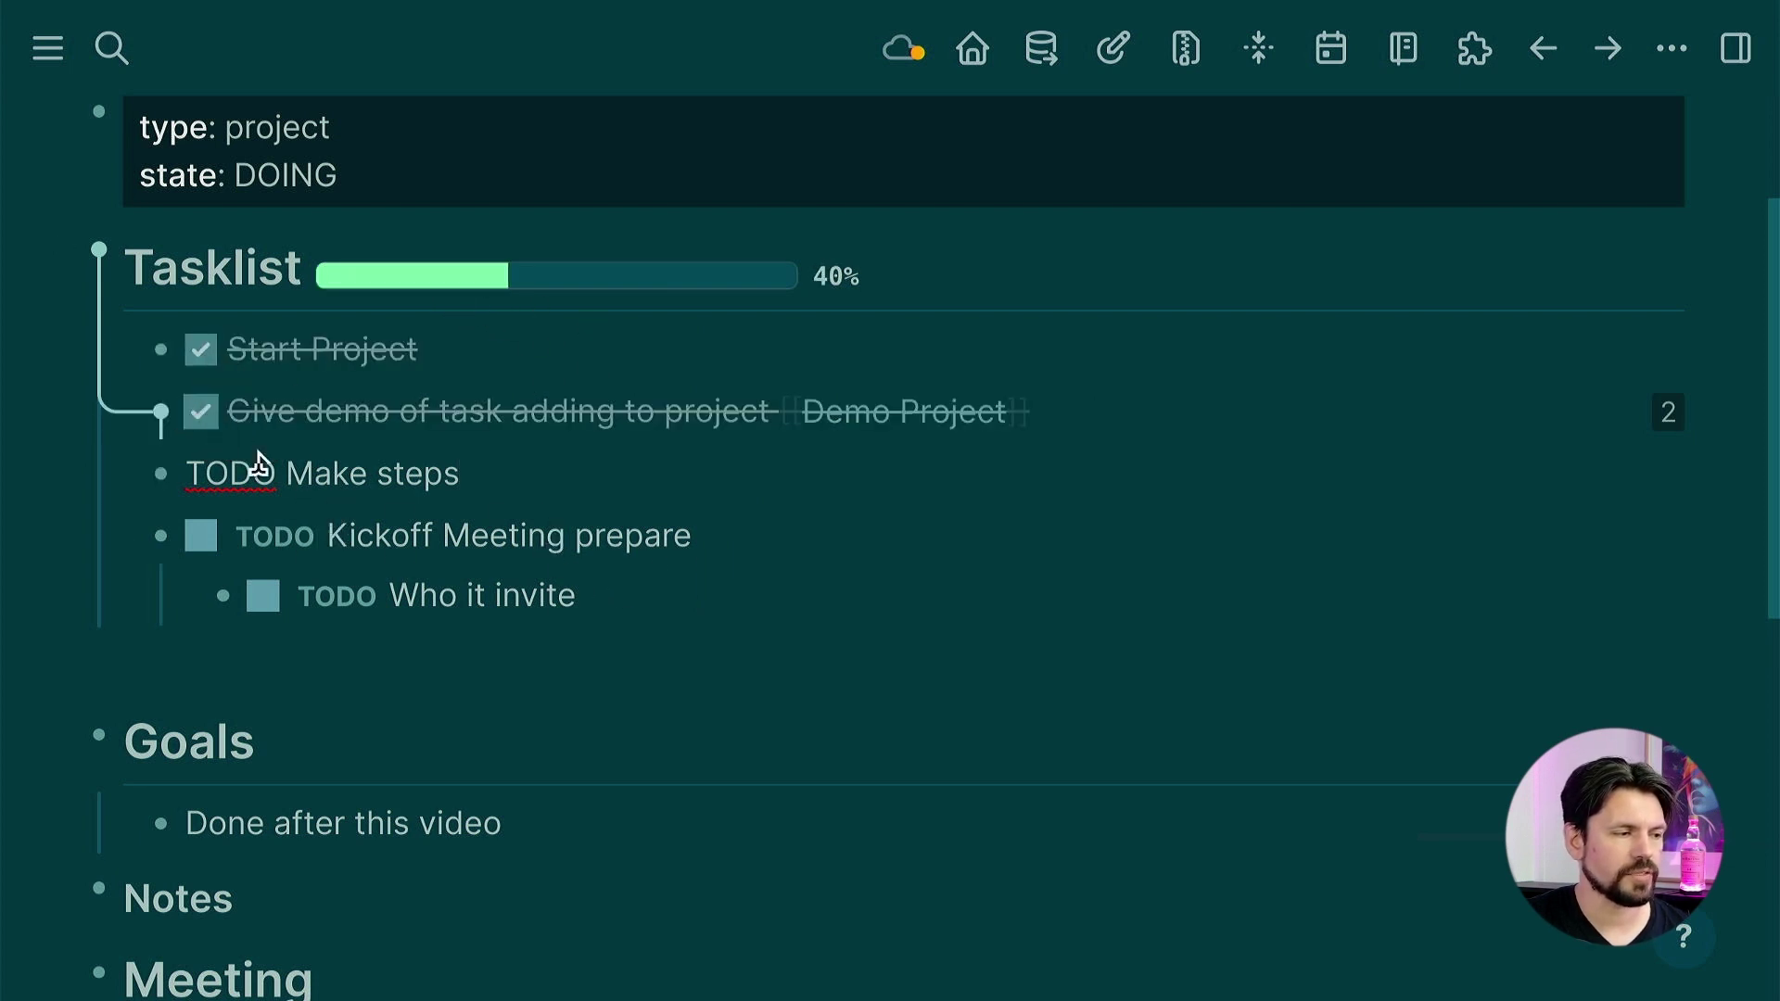
click(263, 603)
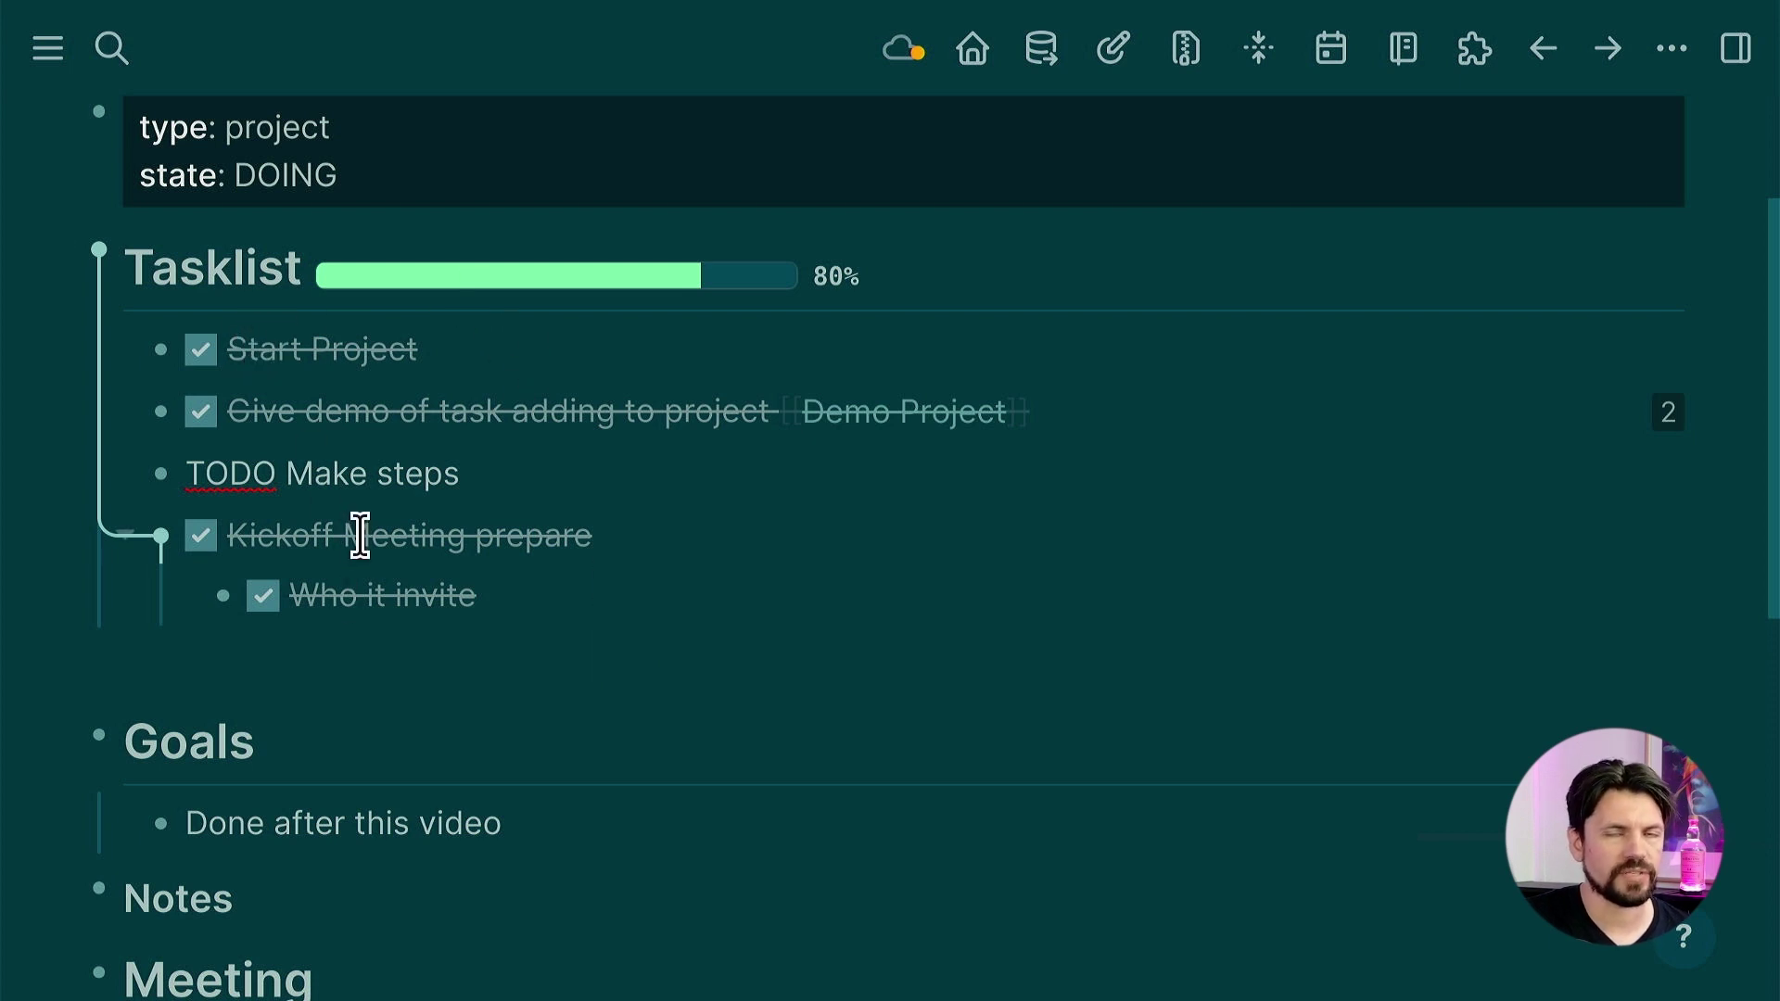
click(776, 682)
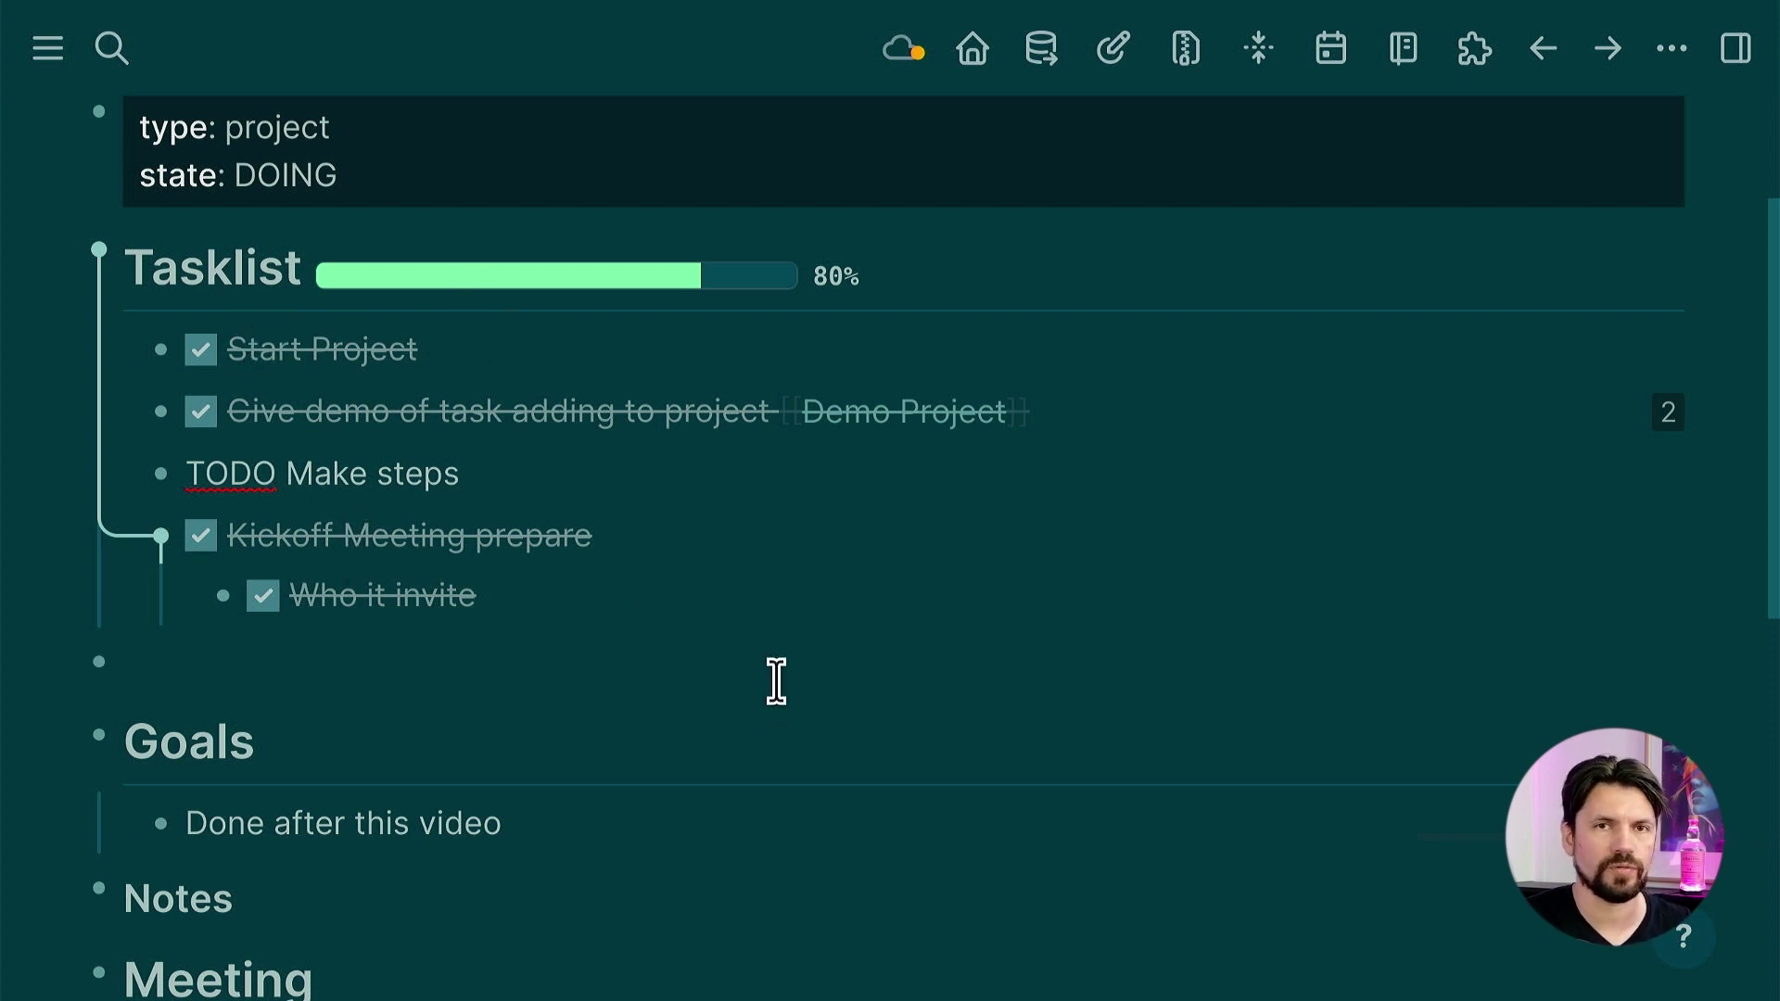